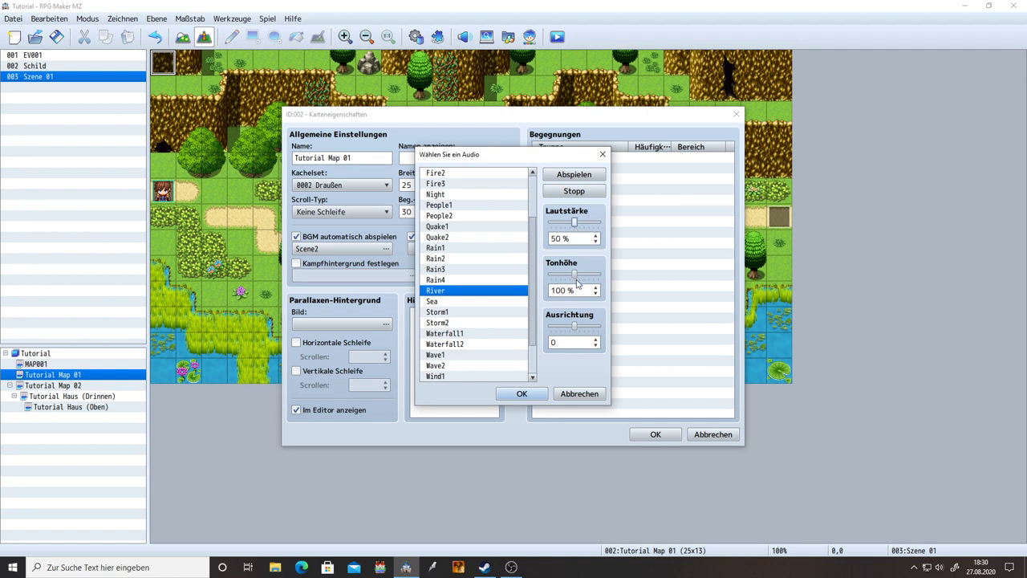
- Lower the pitch of the River background sound to 90 % and preview it
mouse_move(576, 277)
mouse_down()
mouse_move(589, 274)
mouse_move(560, 278)
mouse_move(570, 277)
mouse_up()
click(575, 174)
click(574, 191)
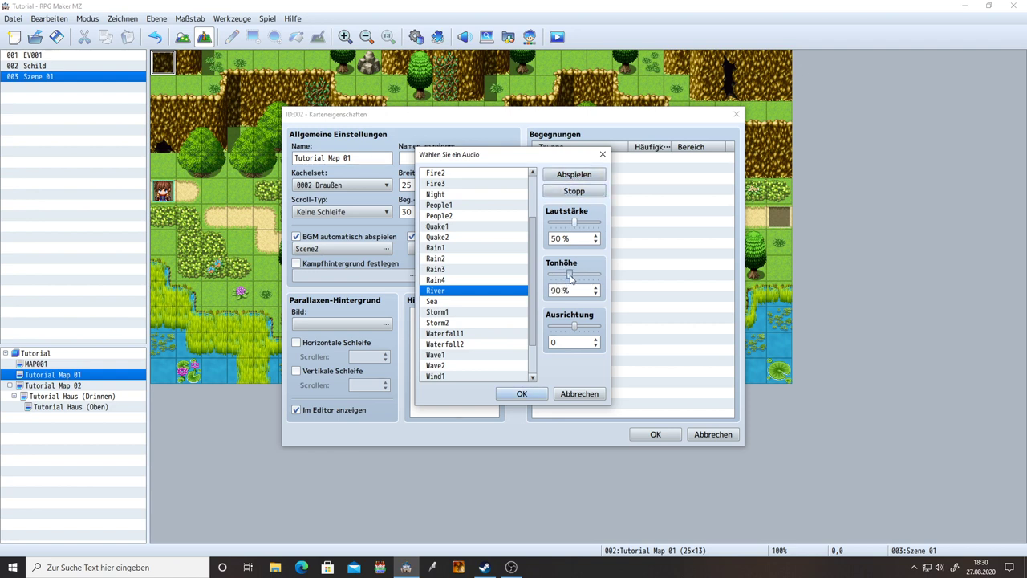
click(574, 175)
click(583, 191)
- Lower the River sound's volume slightly, preview it, and confirm the audio selection and the map properties
drag(573, 222, 569, 224)
click(573, 174)
click(573, 191)
click(523, 394)
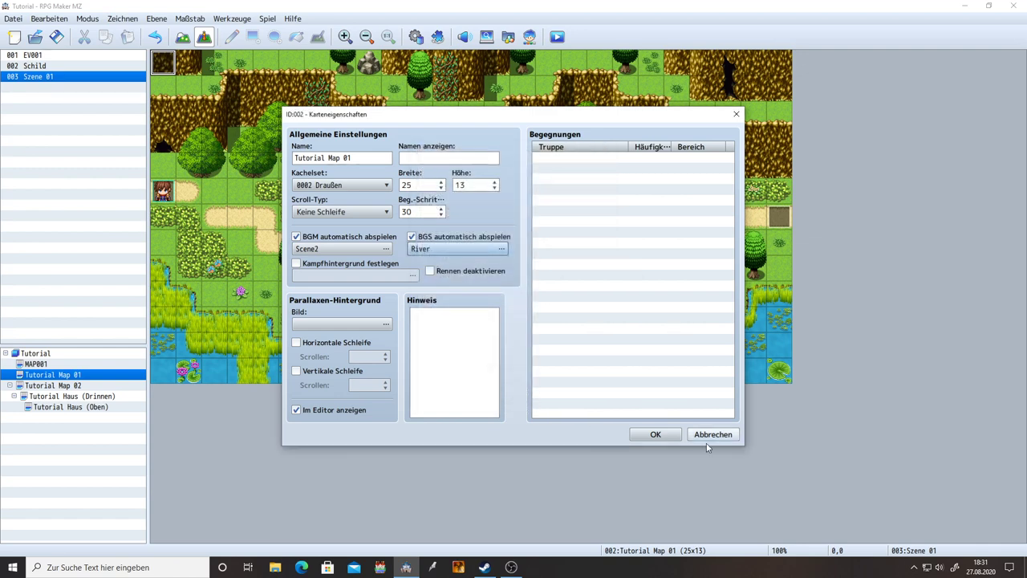
click(654, 435)
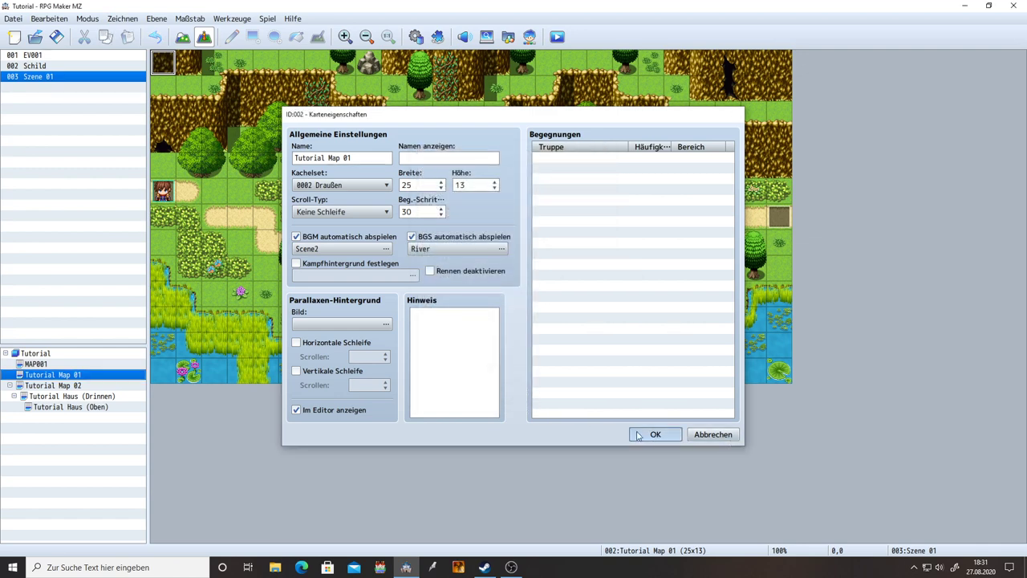
- Run a playtest, start a new game to check the map's sound, and close the test window
click(559, 38)
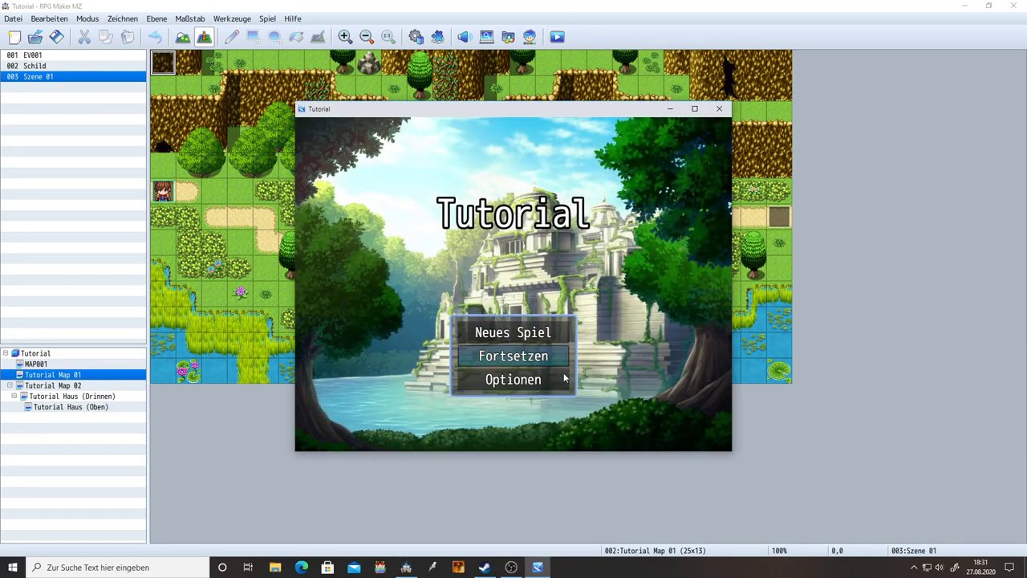
click(517, 330)
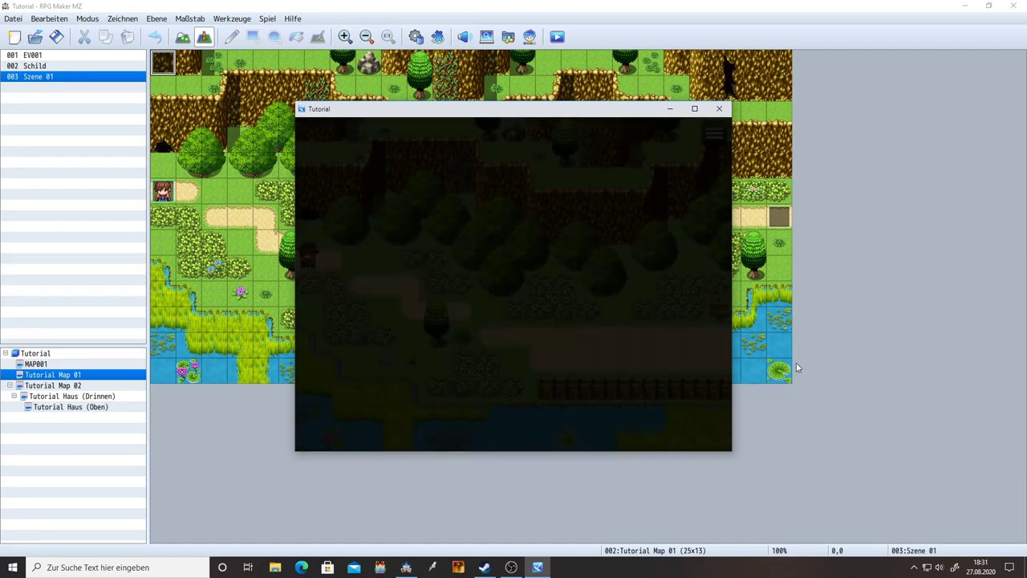
click(719, 109)
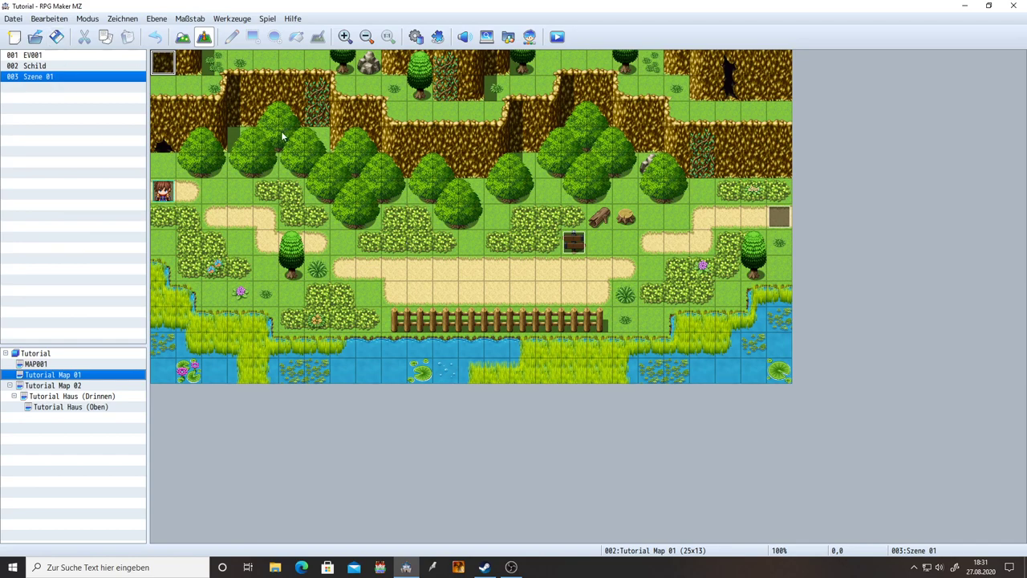
- Open the Szene 01 event in the map's corner and set its trigger to Autorun
double_click(174, 64)
scroll(615, 350, down, 5)
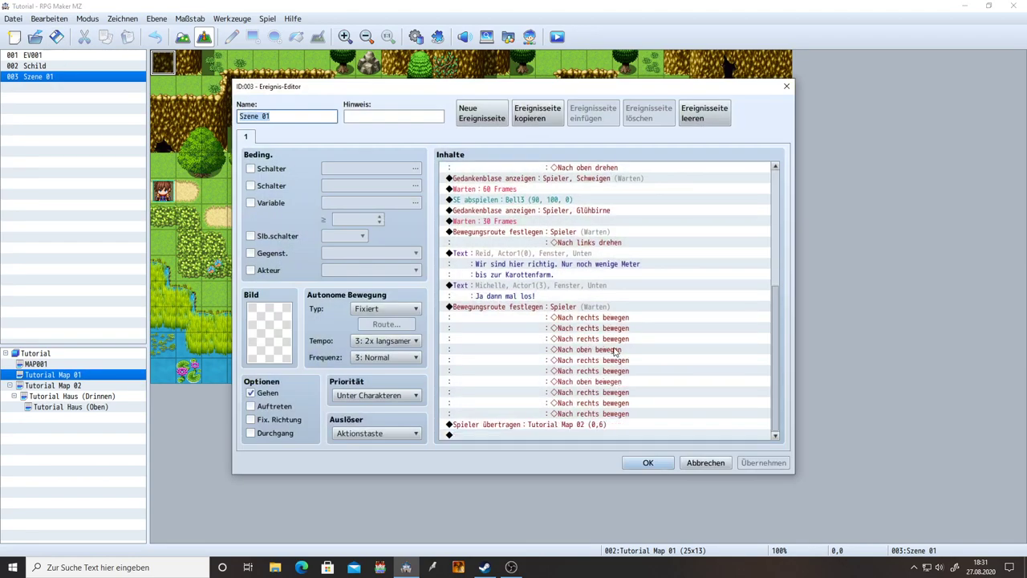
scroll(615, 350, up, 3)
scroll(614, 351, down, 6)
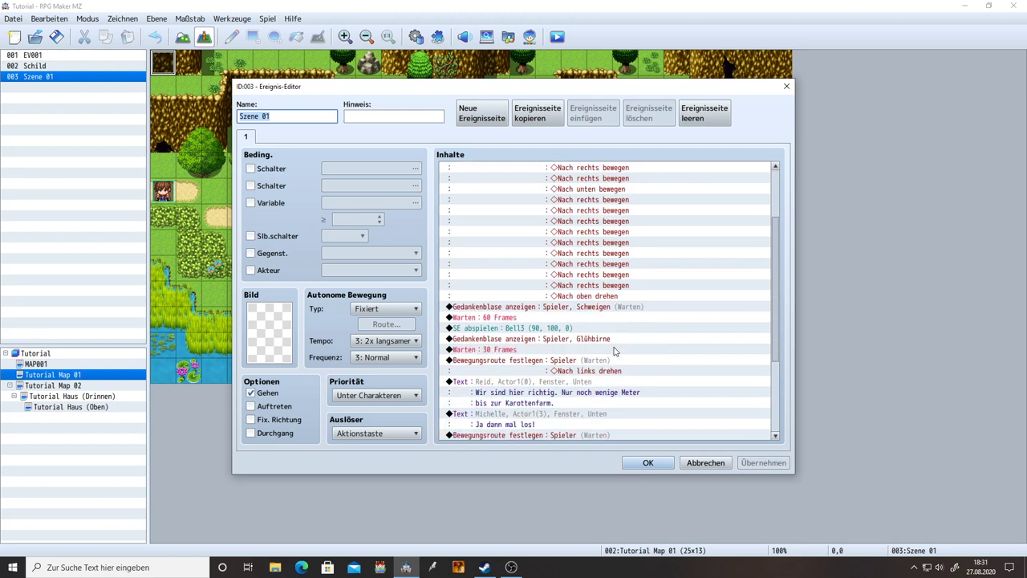
click(375, 433)
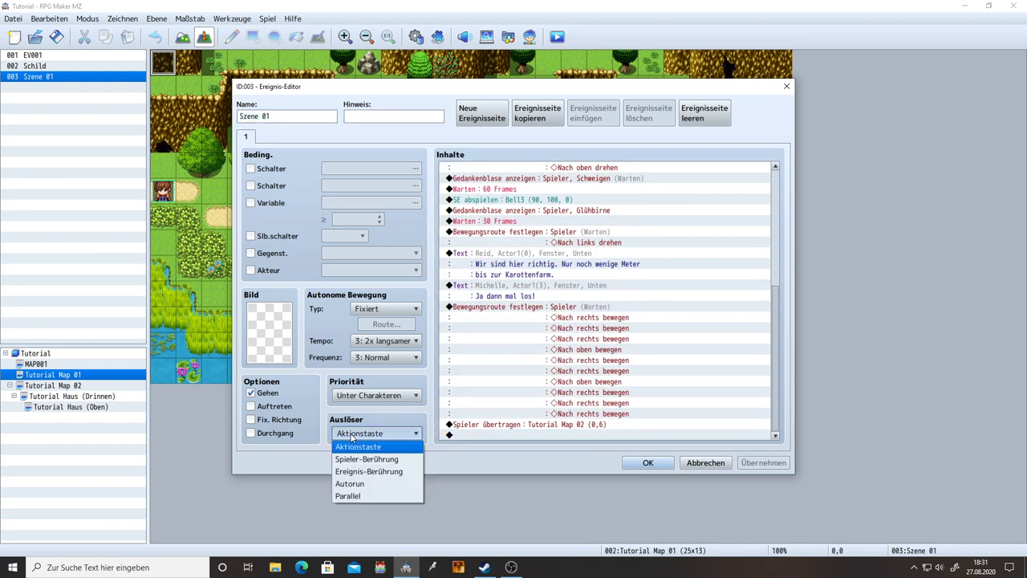
click(351, 484)
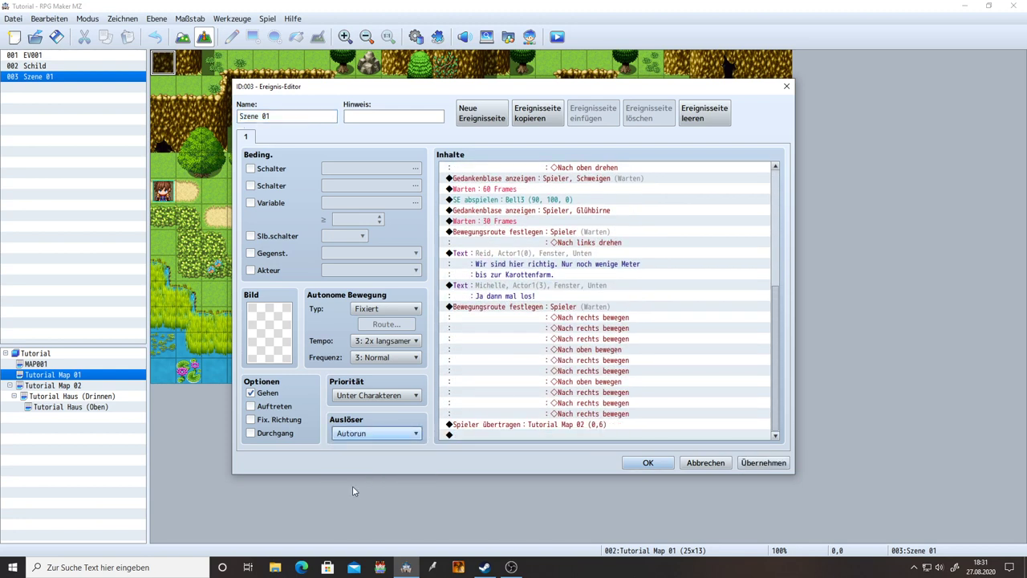
click(371, 434)
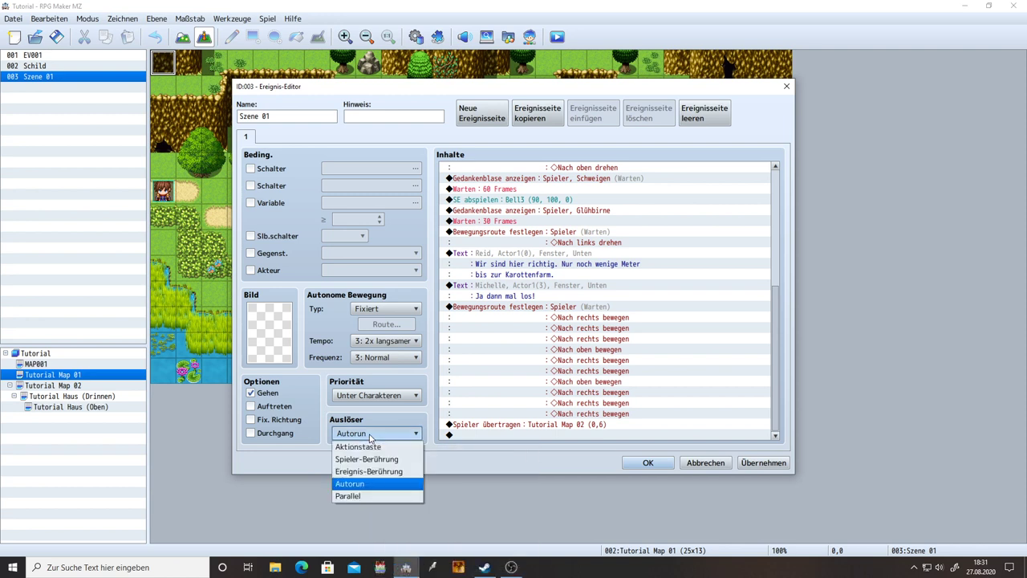
click(350, 483)
- Review the event's command list from the first movement route to the end of the player transfer
scroll(571, 374, up, 5)
scroll(571, 374, up, 2)
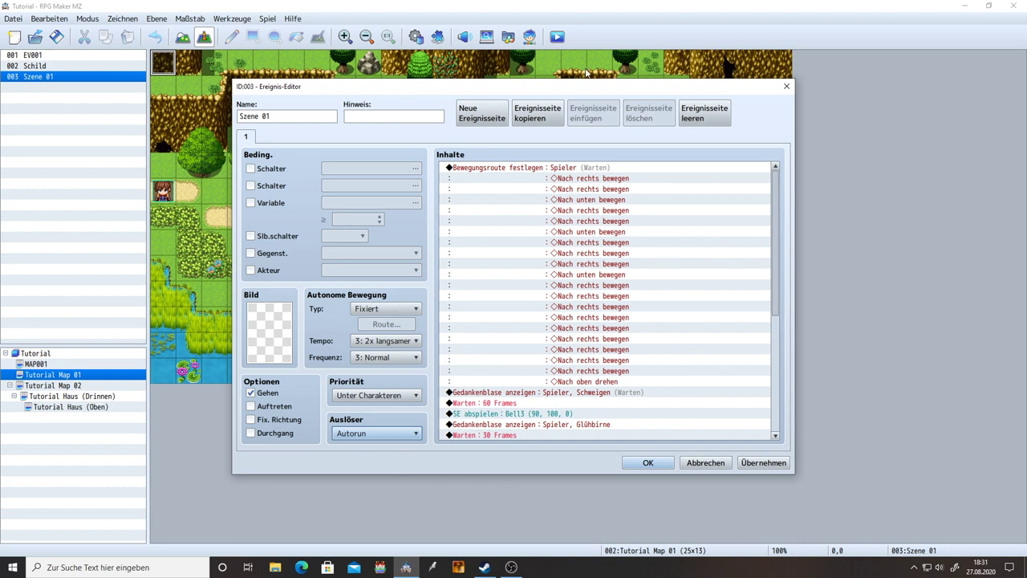
click(535, 170)
scroll(545, 365, down, 3)
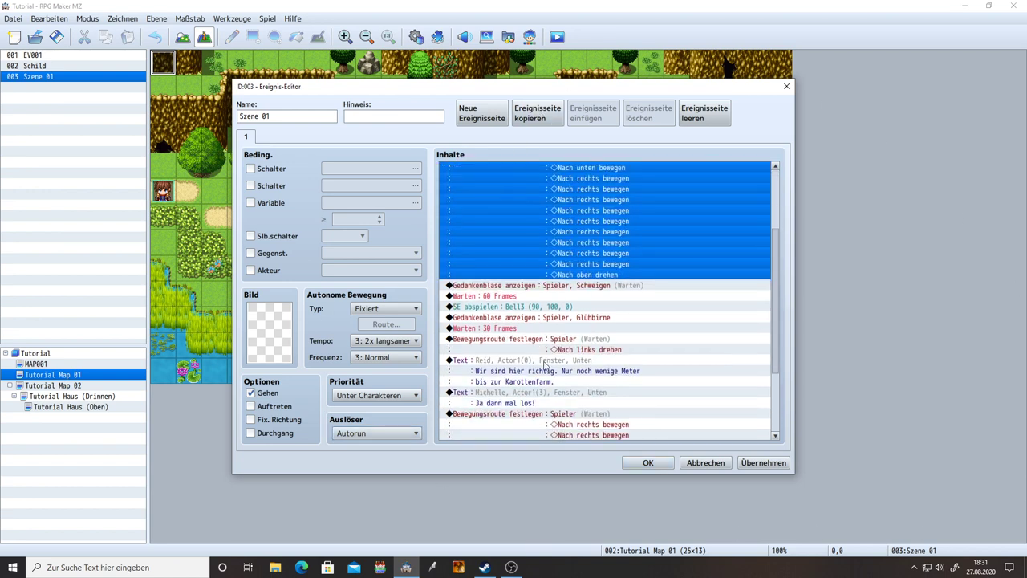
scroll(545, 365, down, 3)
click(518, 434)
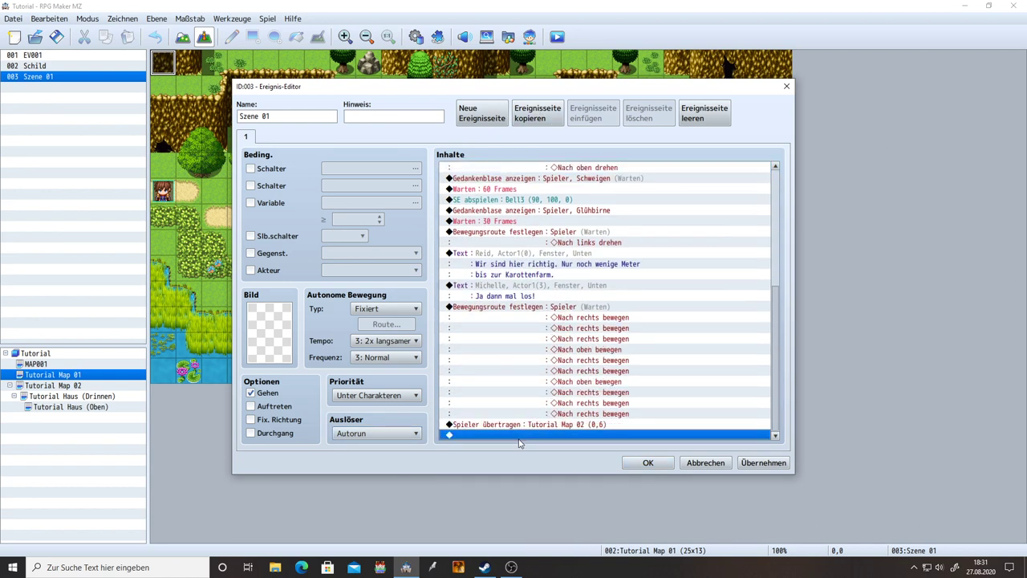
scroll(518, 440, up, 7)
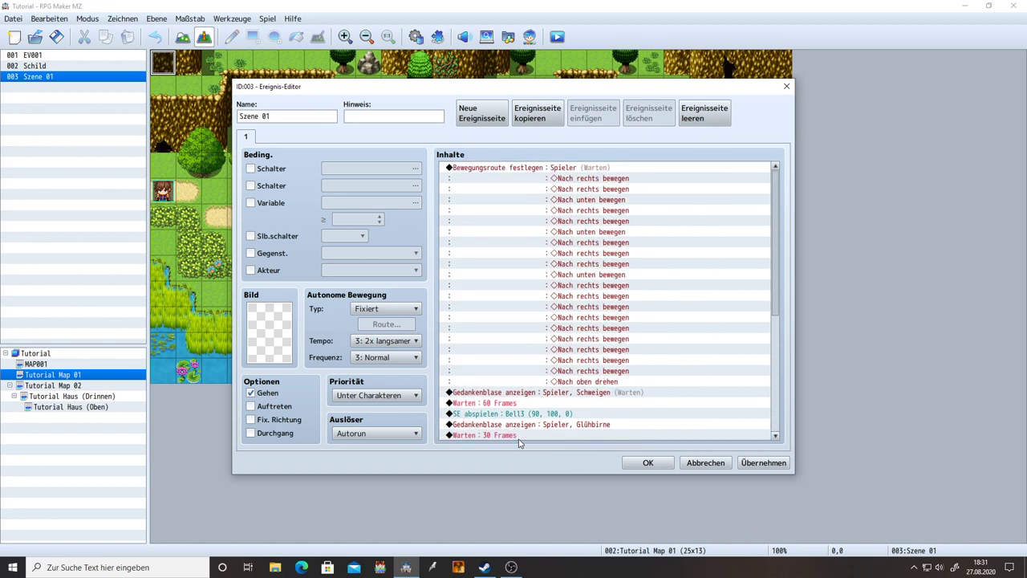
scroll(554, 401, down, 7)
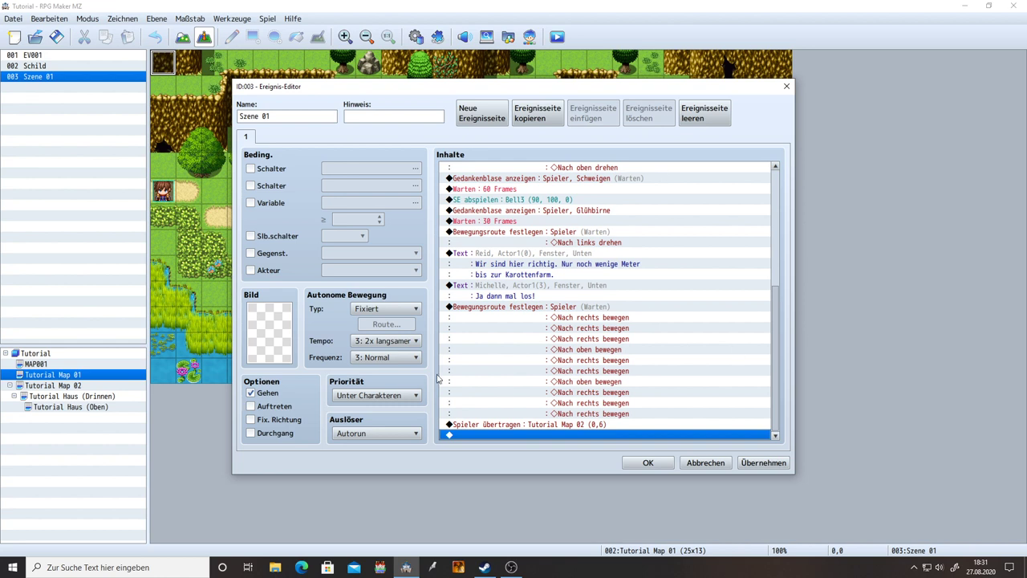
- Switch the event's trigger to Parallel and back to Autorun
click(376, 433)
click(353, 496)
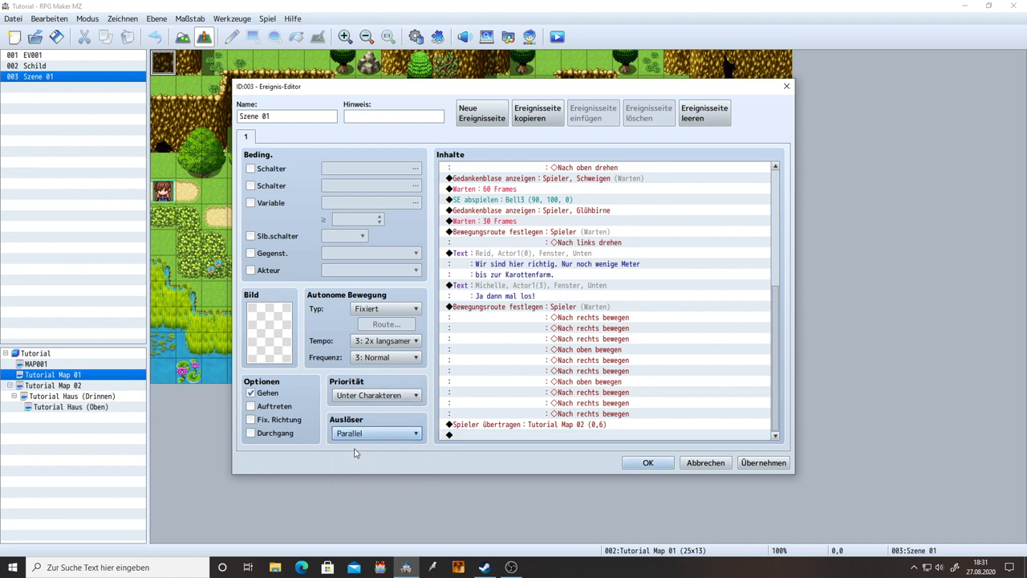
click(361, 437)
click(353, 484)
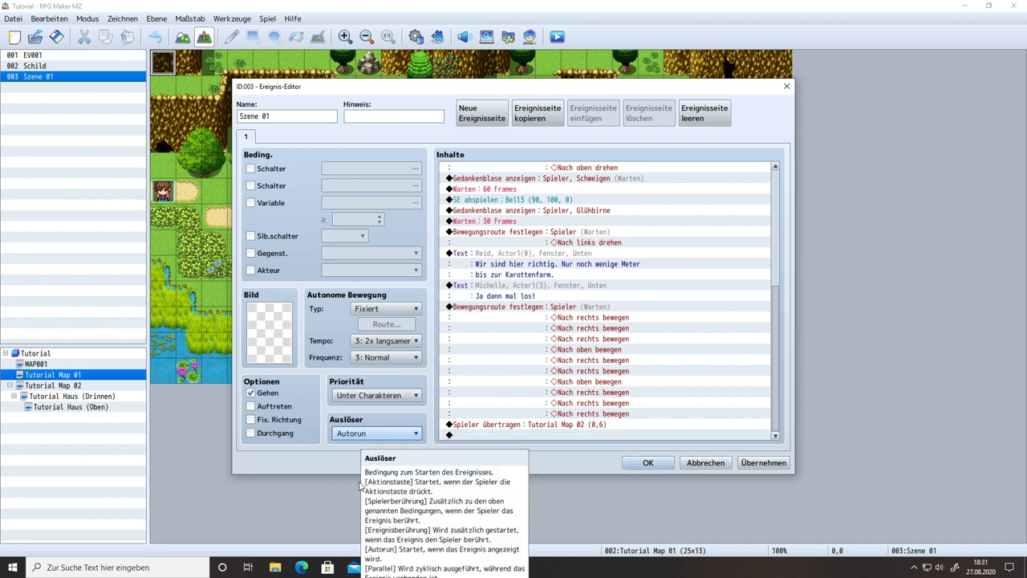
- Set the event's trigger to Parallel
click(390, 434)
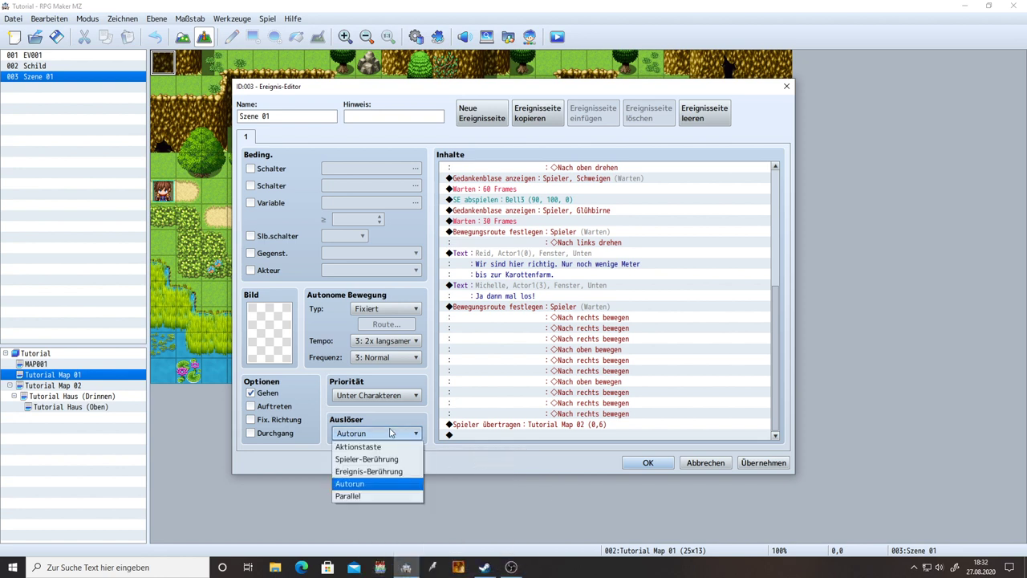
click(361, 496)
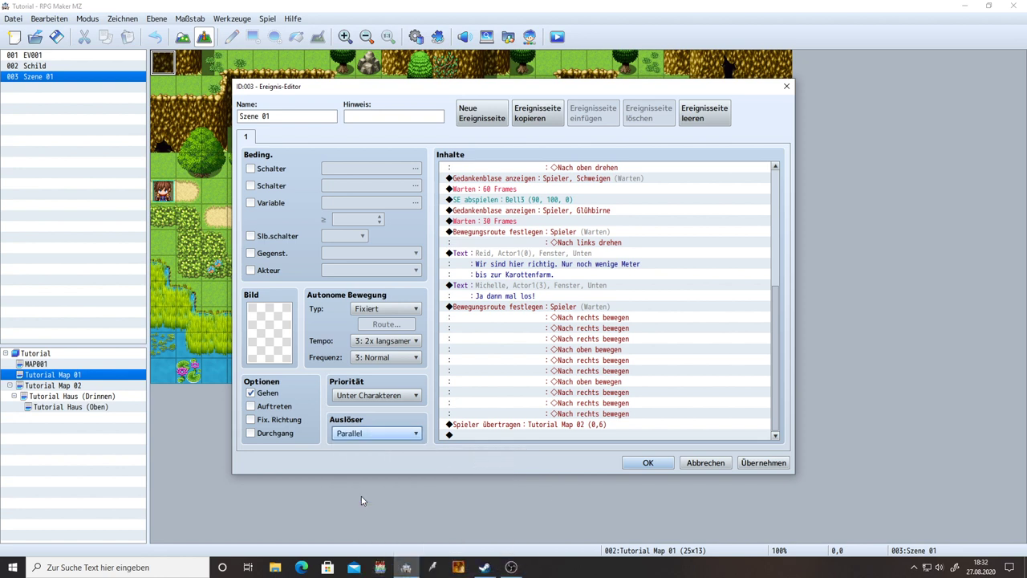
click(353, 434)
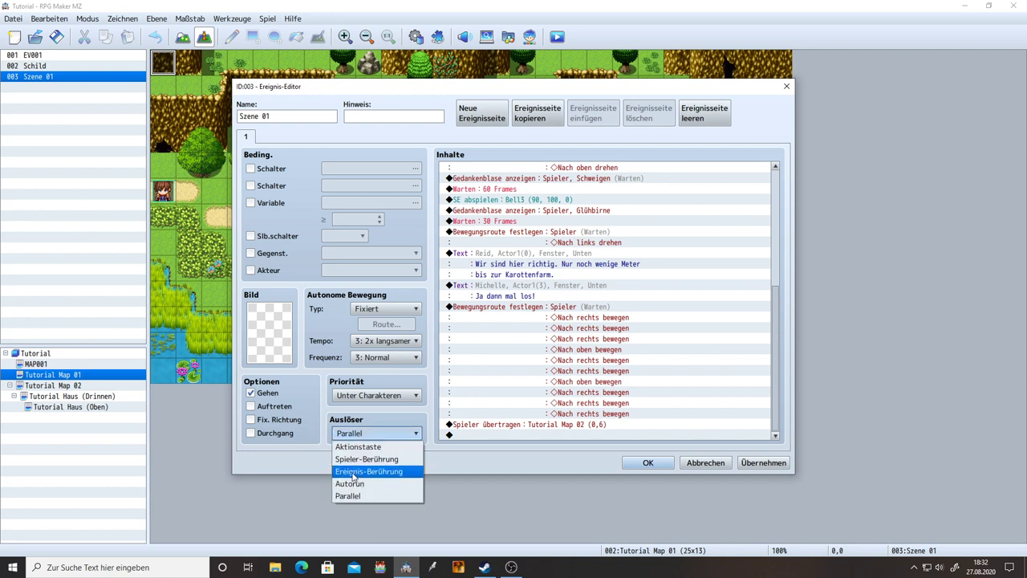
click(364, 495)
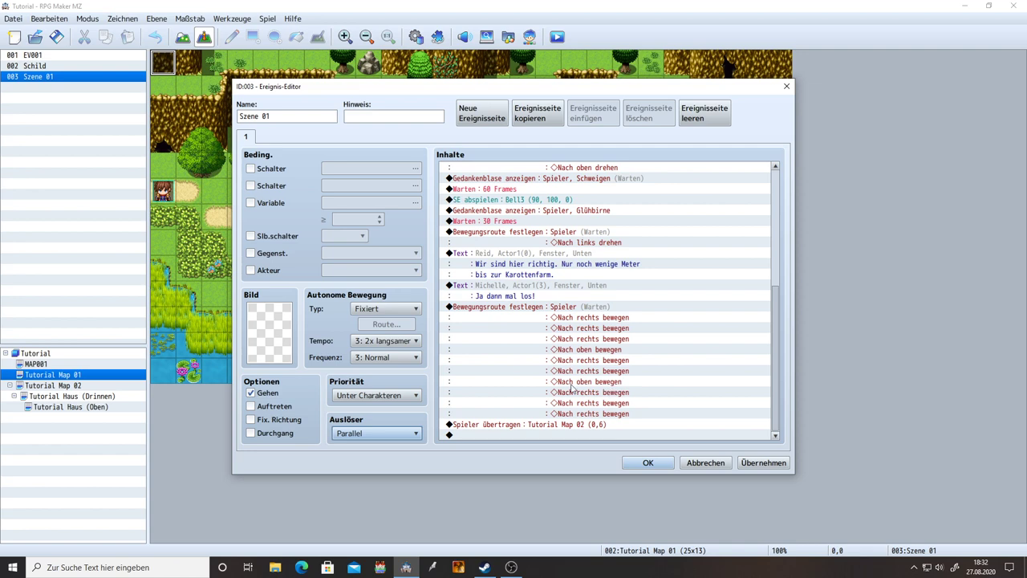
- Examine the order of the event's commands from start to end to see how they would repeat under the Parallel trigger
scroll(564, 430, up, 5)
scroll(566, 431, up, 2)
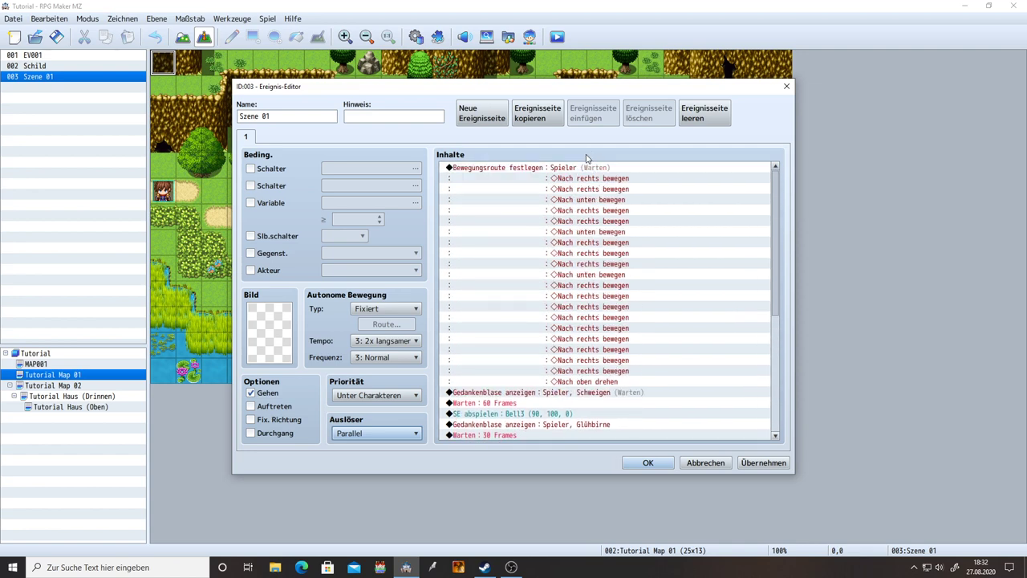
scroll(562, 433, down, 6)
scroll(552, 440, down, 1)
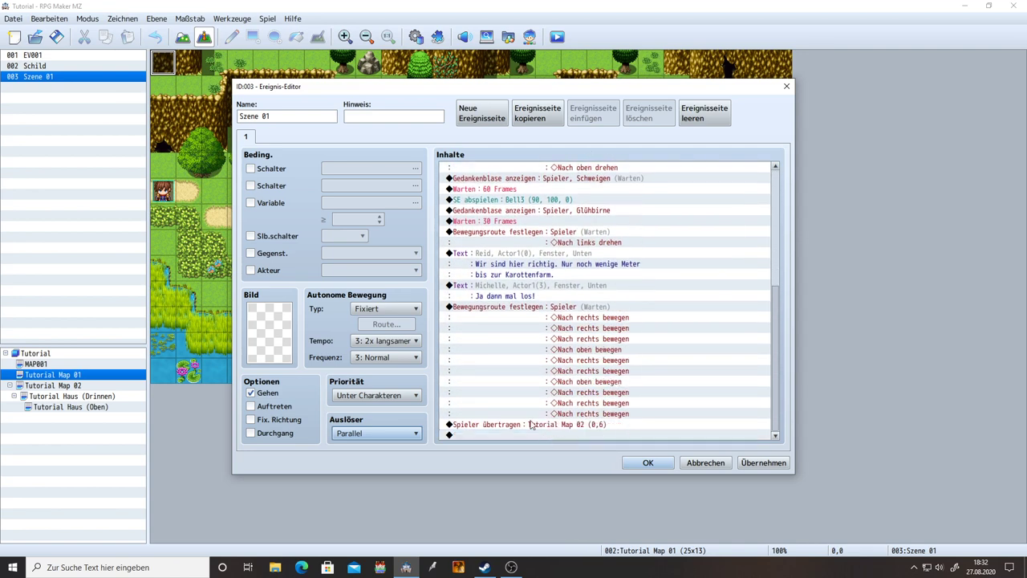
click(532, 425)
click(529, 437)
scroll(530, 442, up, 4)
scroll(532, 361, up, 3)
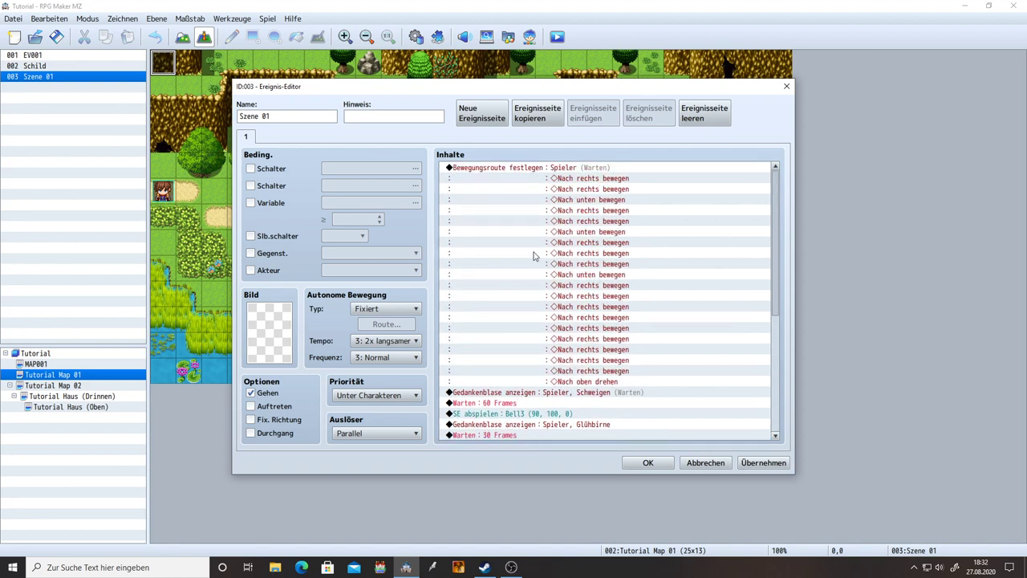
scroll(512, 413, down, 8)
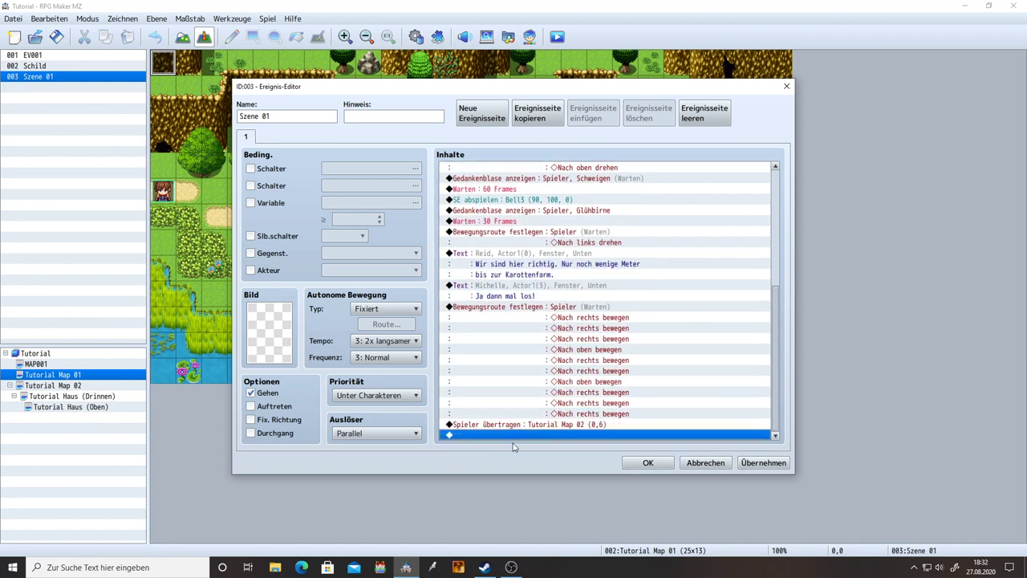
- Set the Szene 01 event's trigger to Autorun, check its command list, and apply and confirm the event
click(377, 434)
click(353, 484)
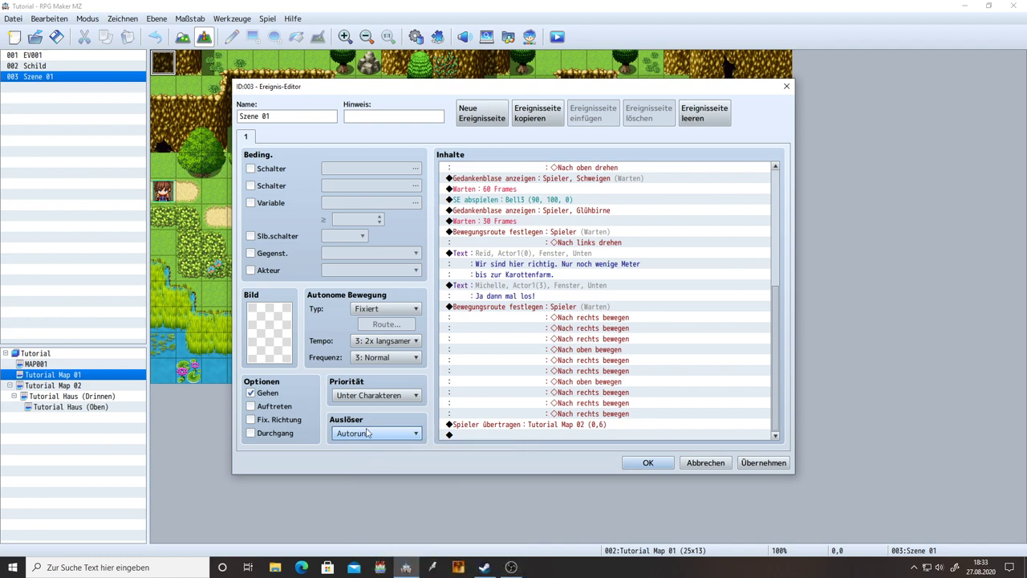
mouse_move(367, 433)
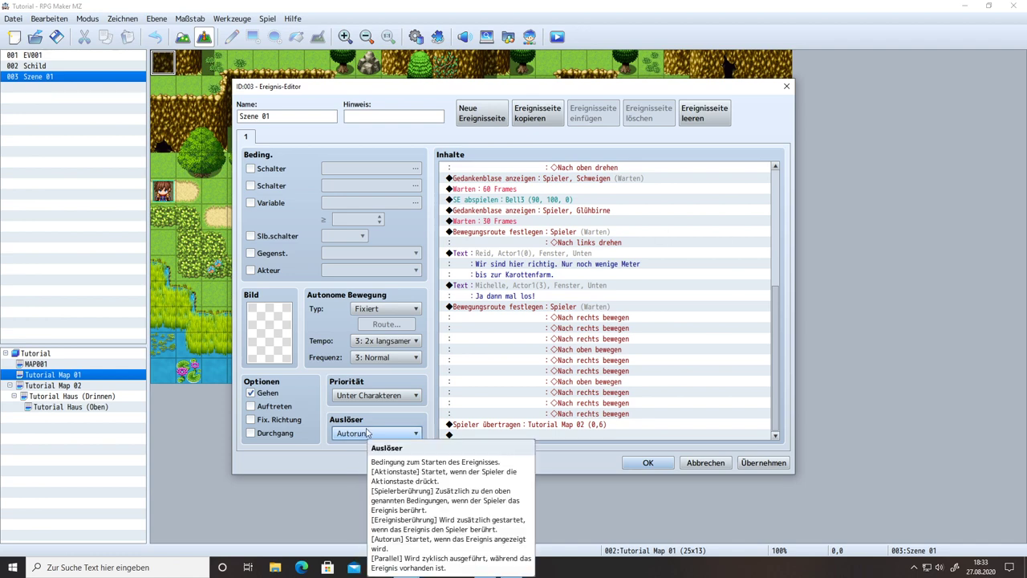
scroll(623, 367, up, 6)
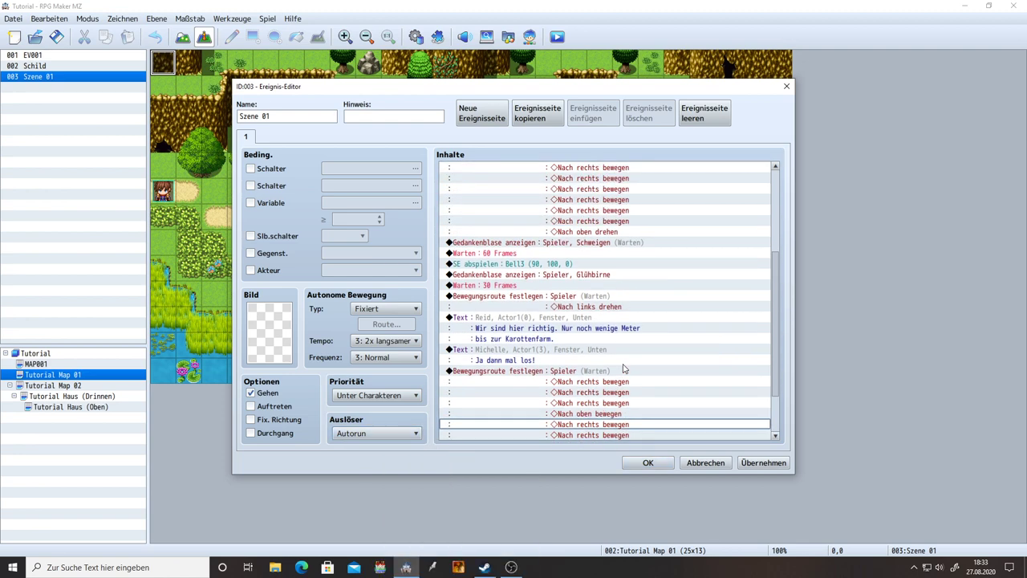
scroll(623, 367, down, 6)
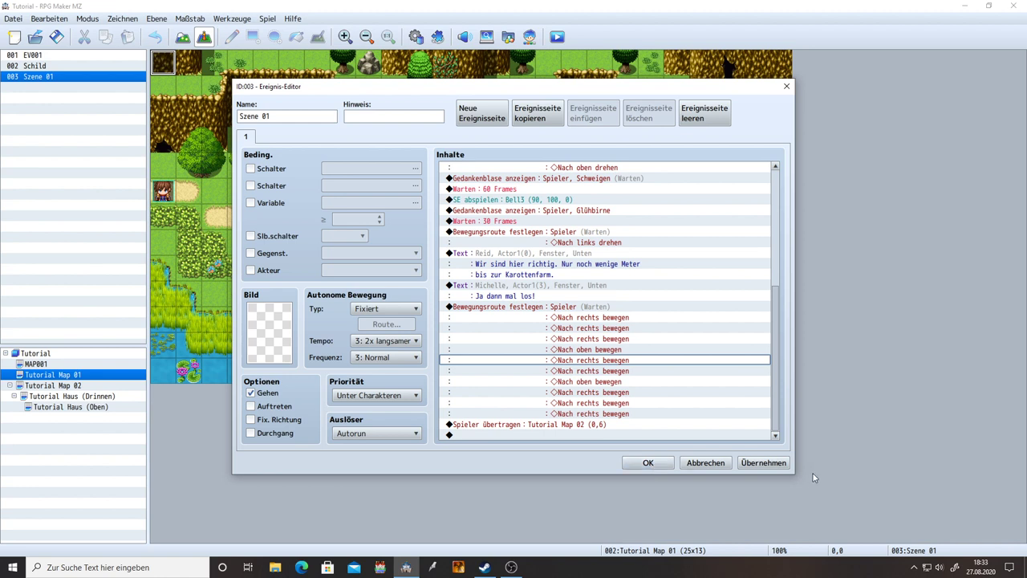
click(757, 465)
click(648, 464)
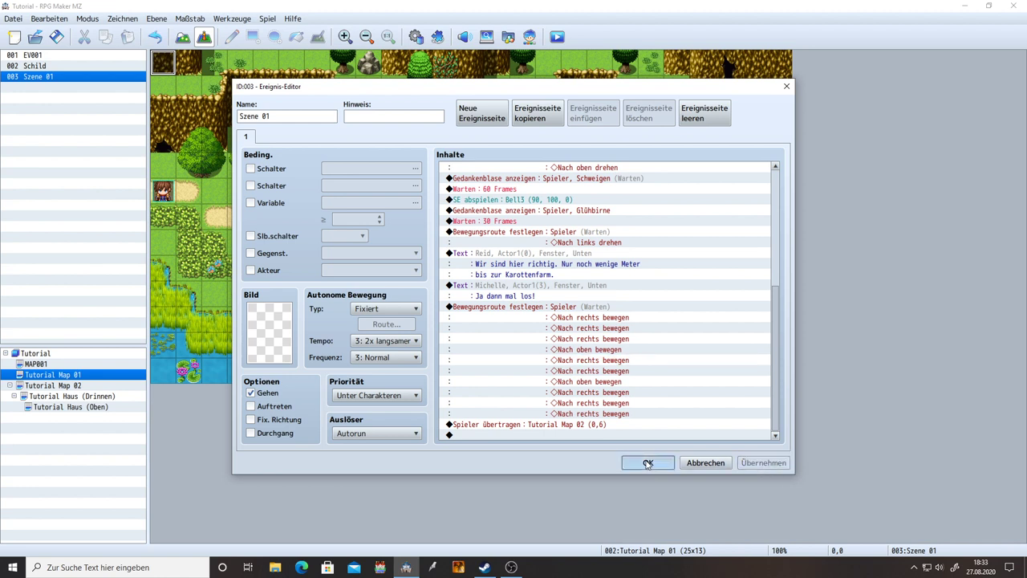
click(648, 464)
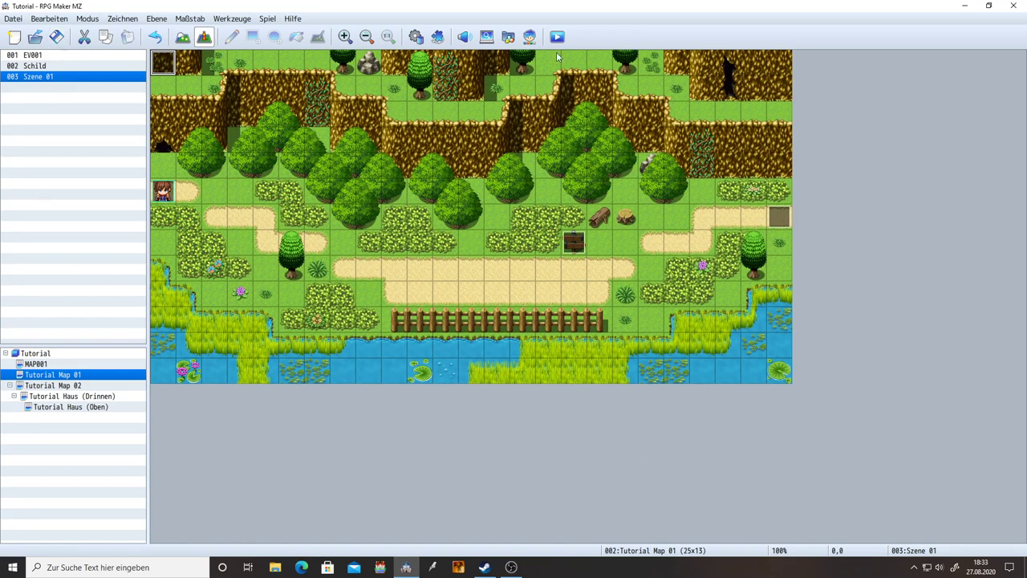
- Reopen the Szene 01 event, switch its trigger to Parallel and back to Autorun, and confirm
double_click(161, 68)
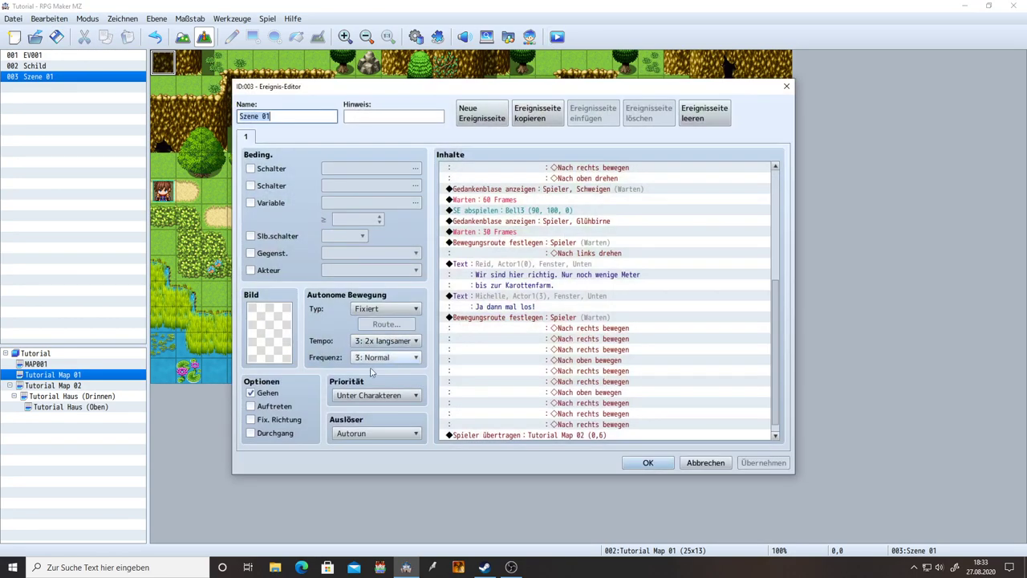
click(375, 433)
click(371, 495)
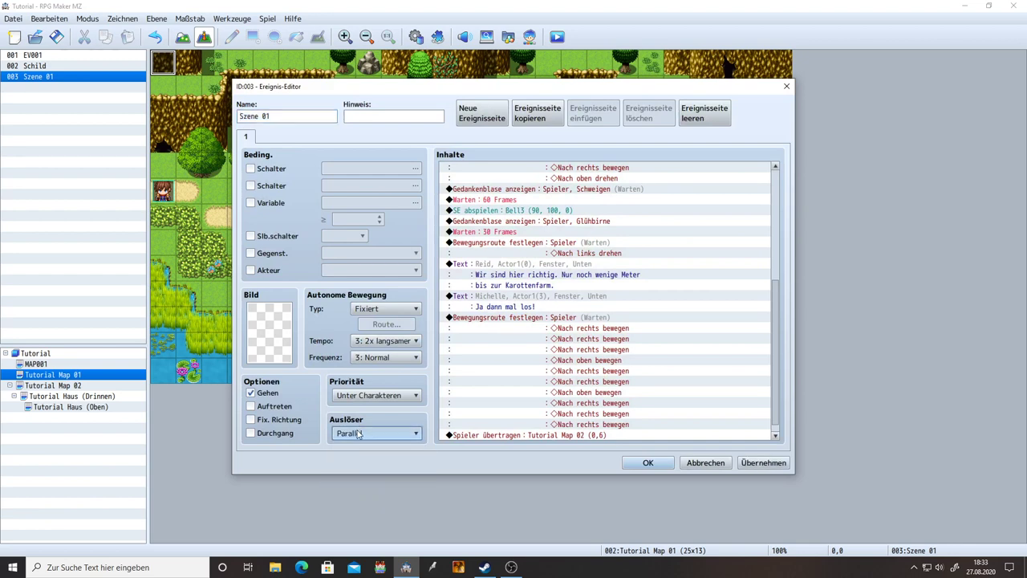
click(360, 433)
click(397, 489)
click(648, 462)
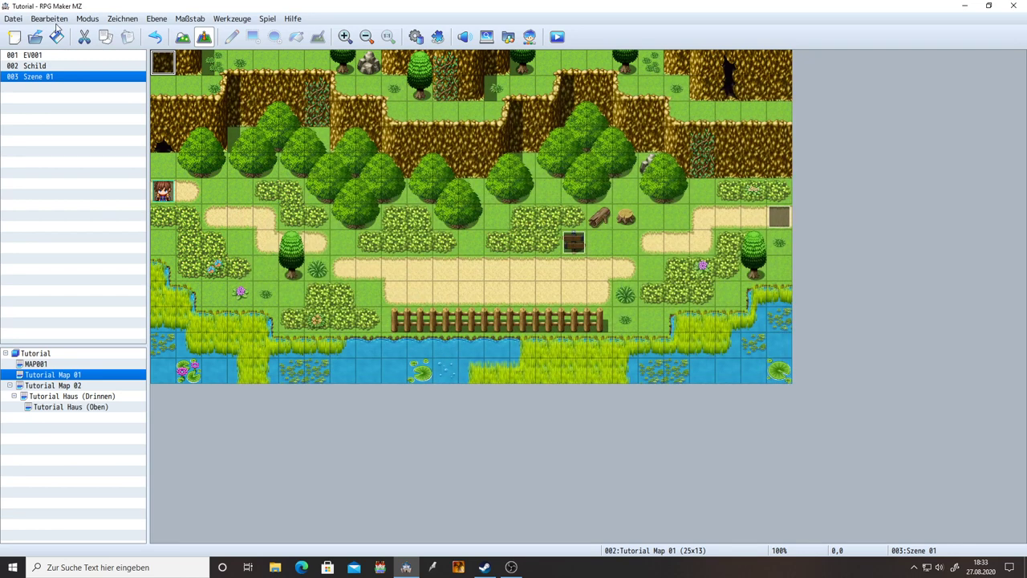
- Playtest the project with Neues Spiel and play through the Szene 01 cutscene until the party is transferred to Tutorial Map 02
key(ctrl+r)
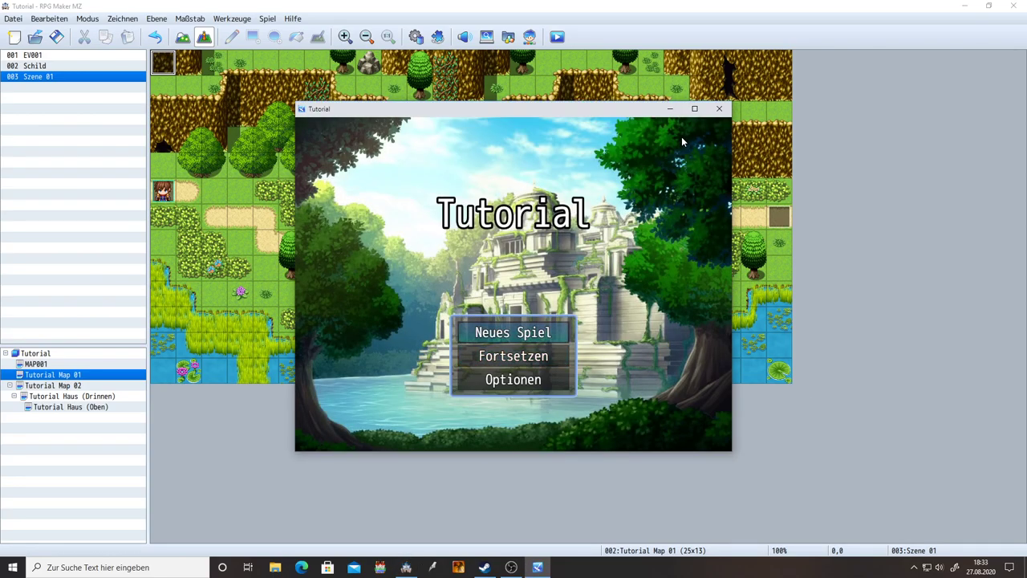
key(Return)
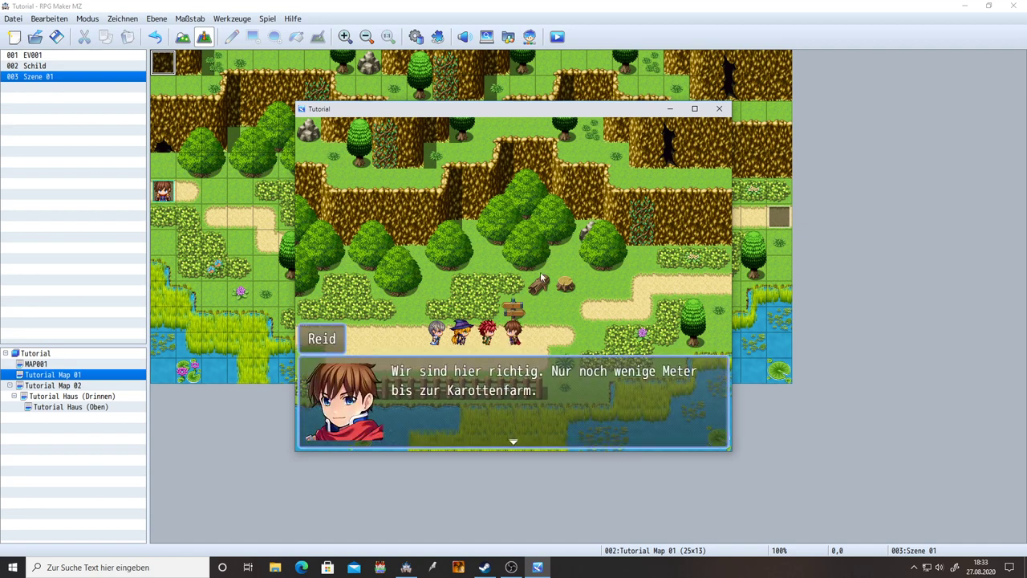
click(652, 337)
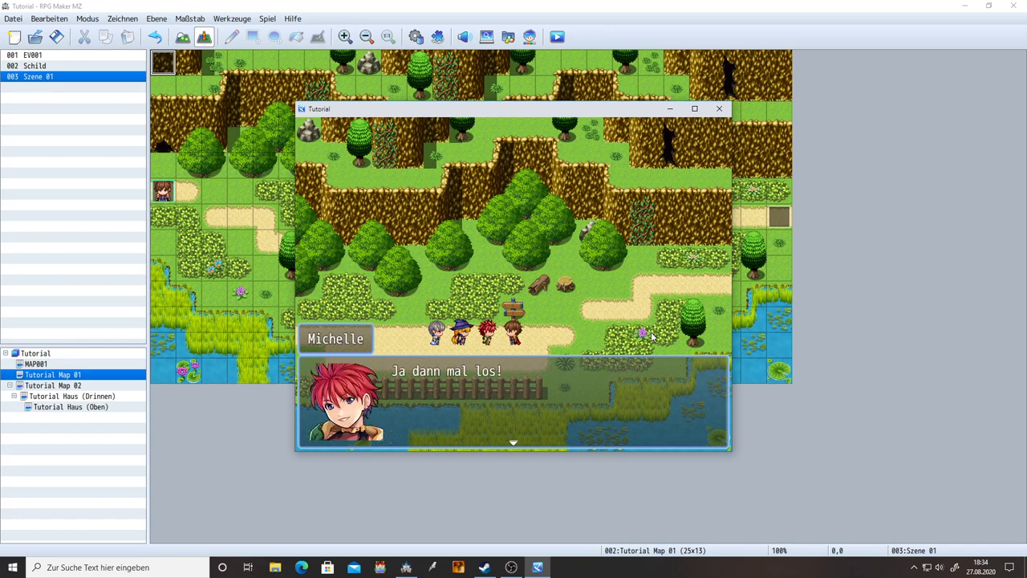
key(Right)
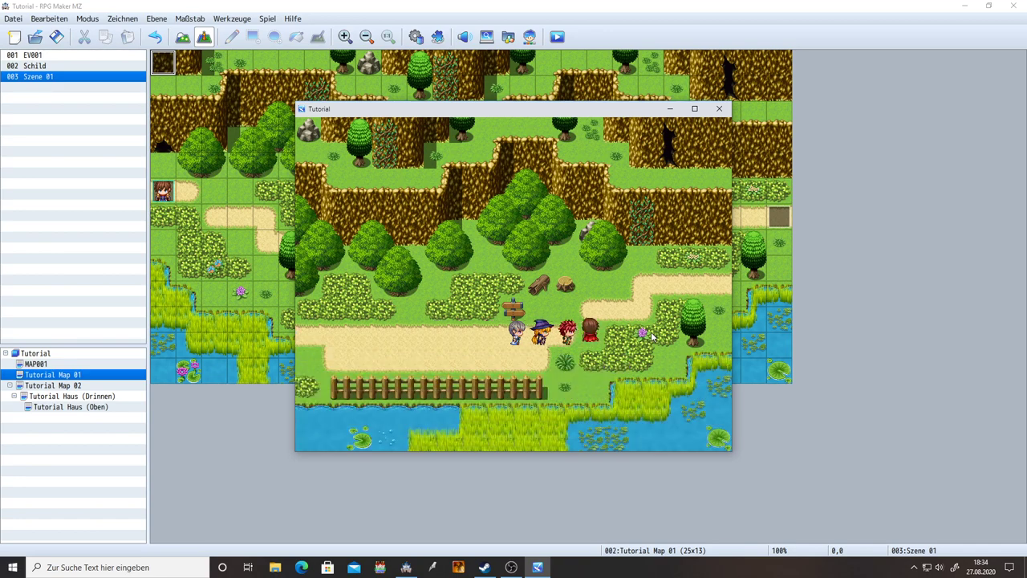
key(Up)
key(Right)
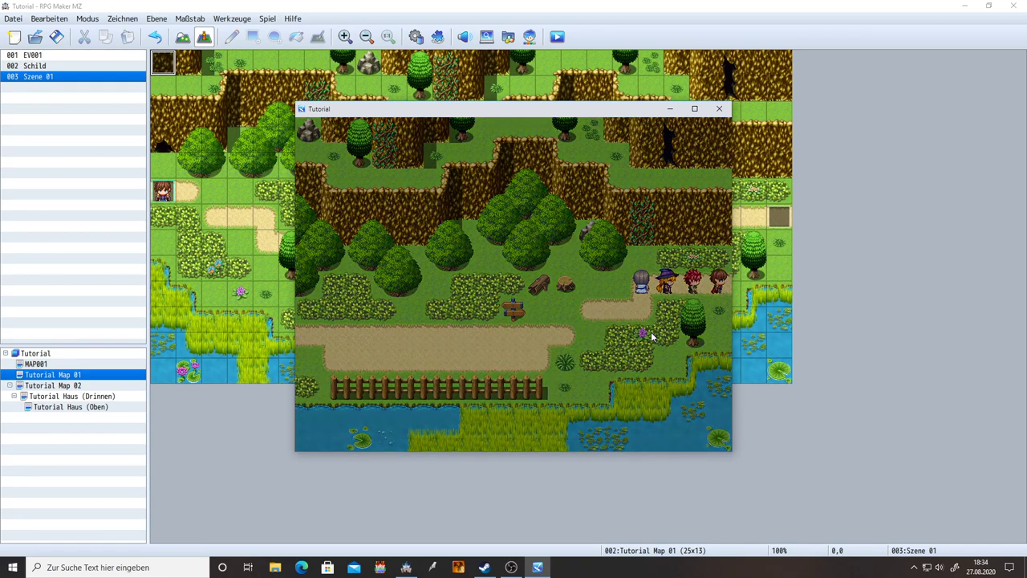
key(Right)
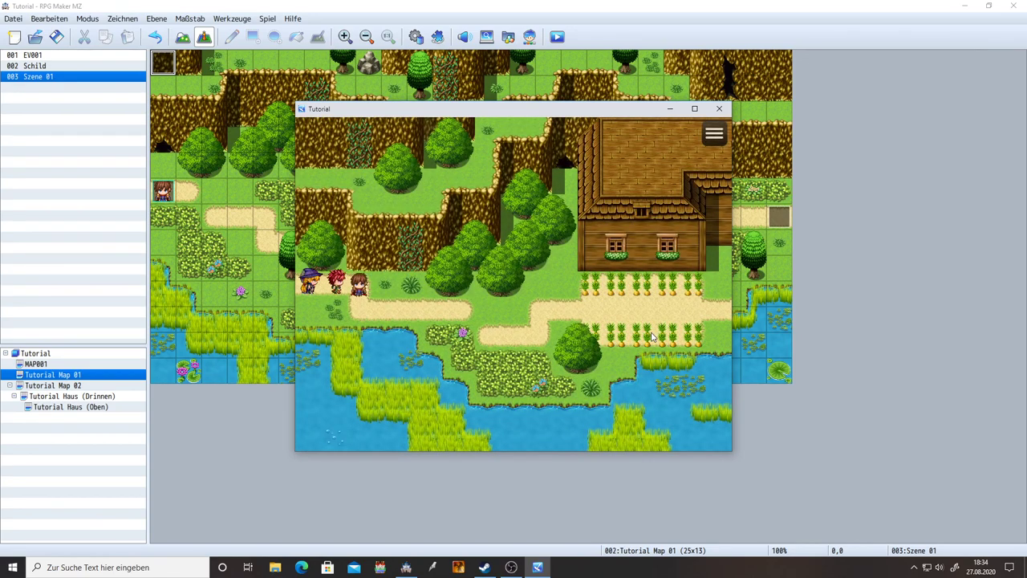
- Walk the party around Tutorial Map 02, return to Tutorial Map 01 to see whether the cutscene repeats, and end the playtest
key(Down)
key(Right)
key(Left)
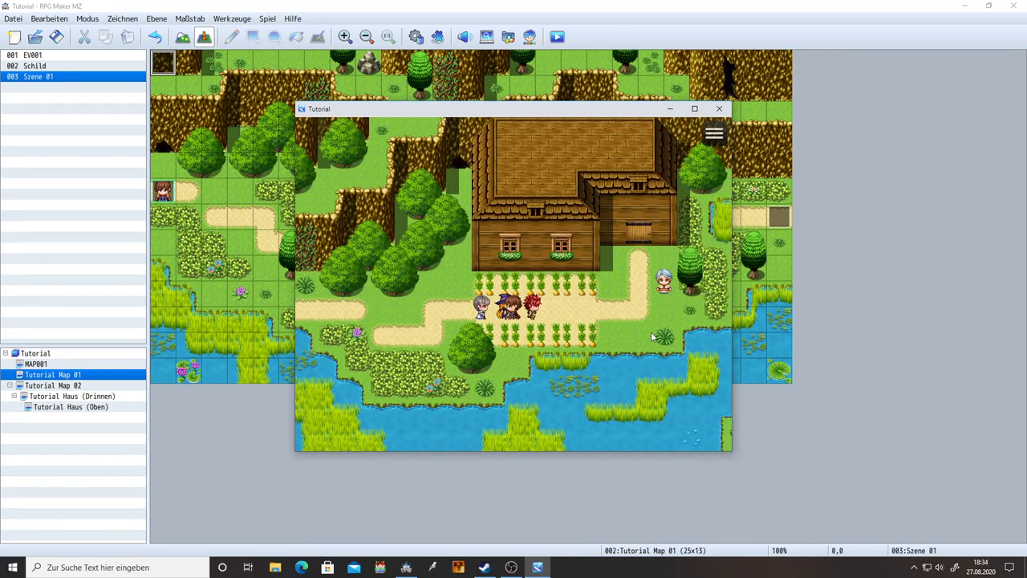
key(Right)
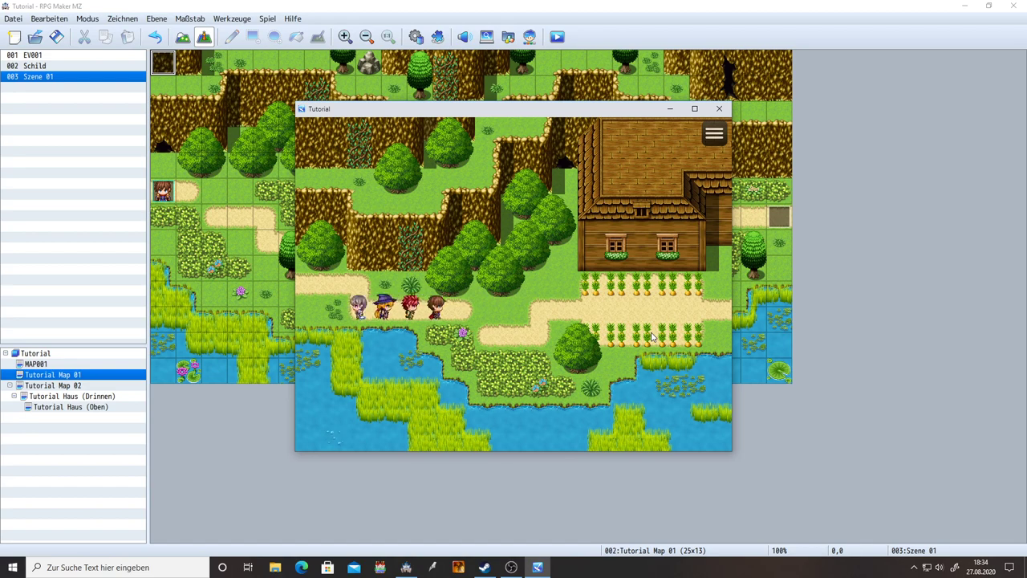
key(Left)
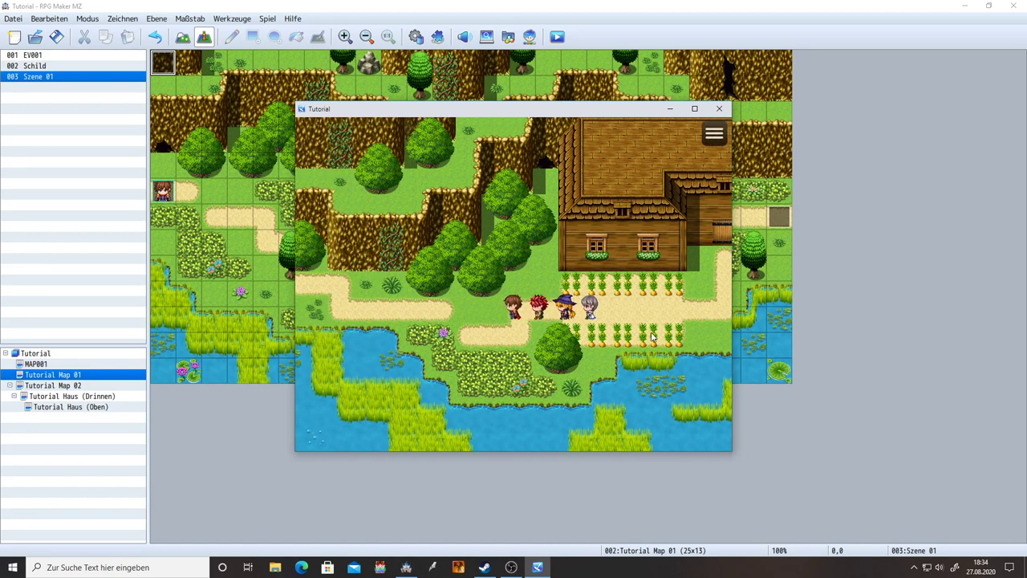
key(Left)
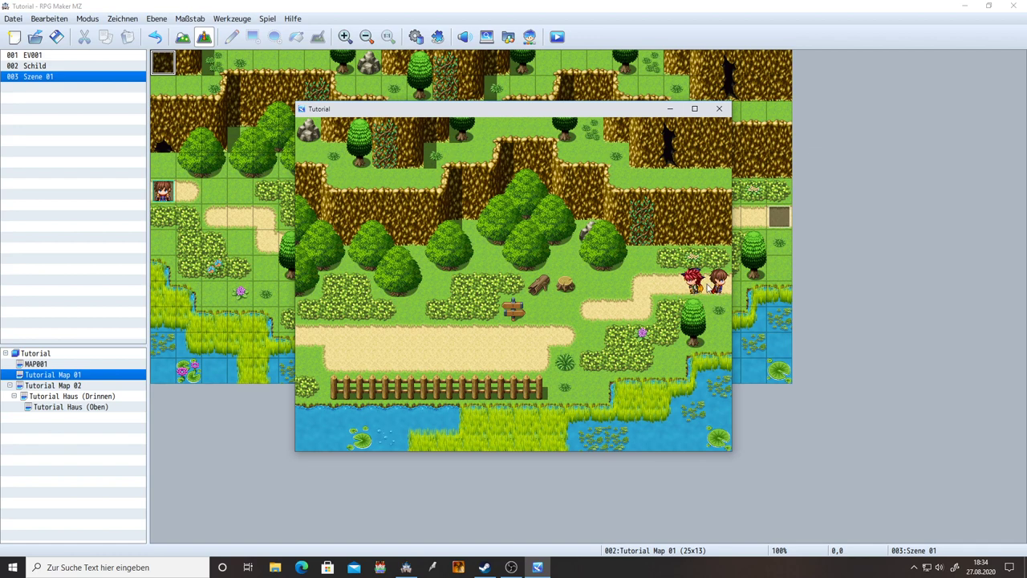
click(719, 109)
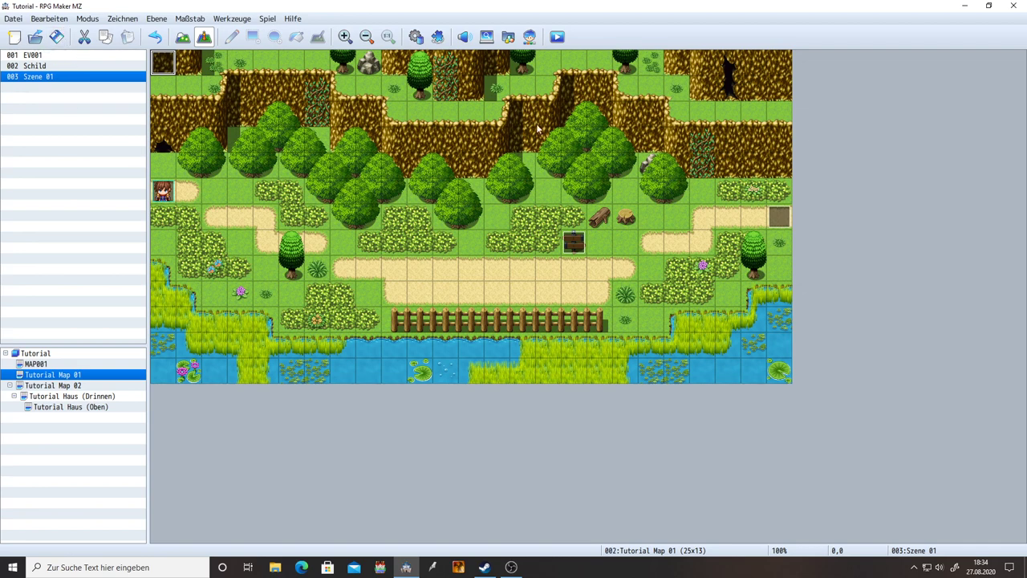
- Add an Ereignis löschen command at the end of the Szene 01 event, after the transfer to Tutorial Map 02
double_click(161, 70)
scroll(686, 374, down, 1)
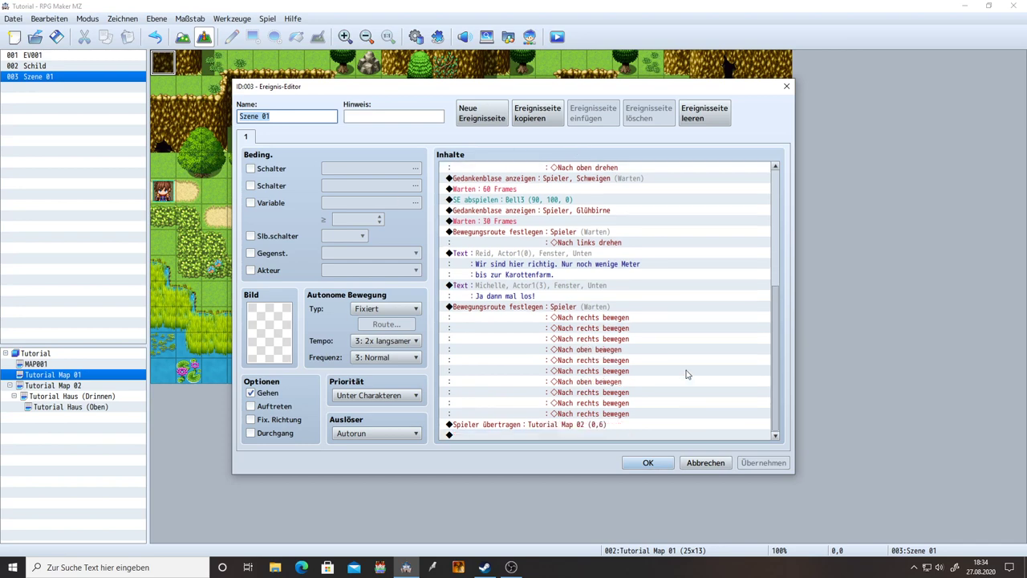
double_click(515, 437)
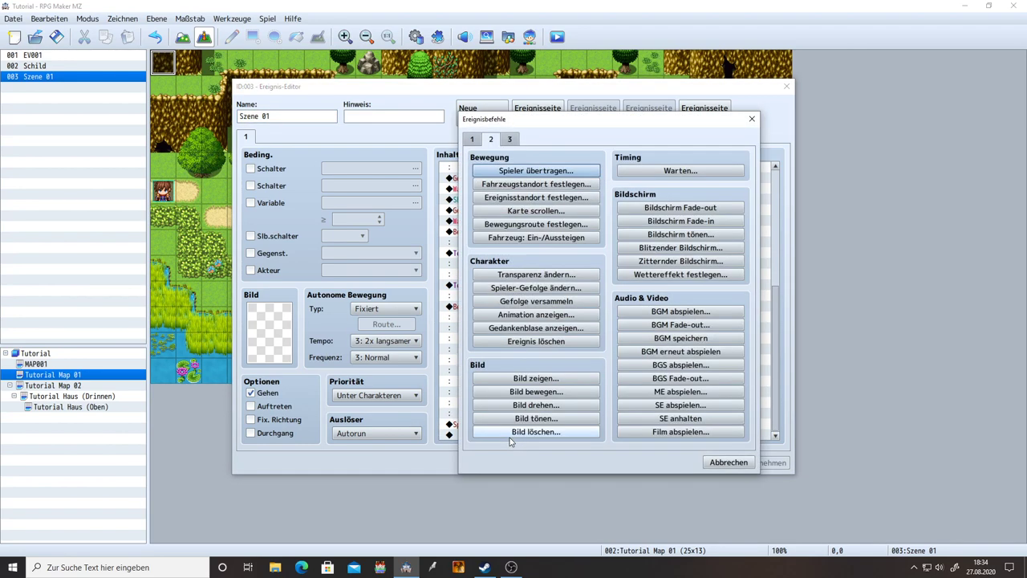
click(567, 342)
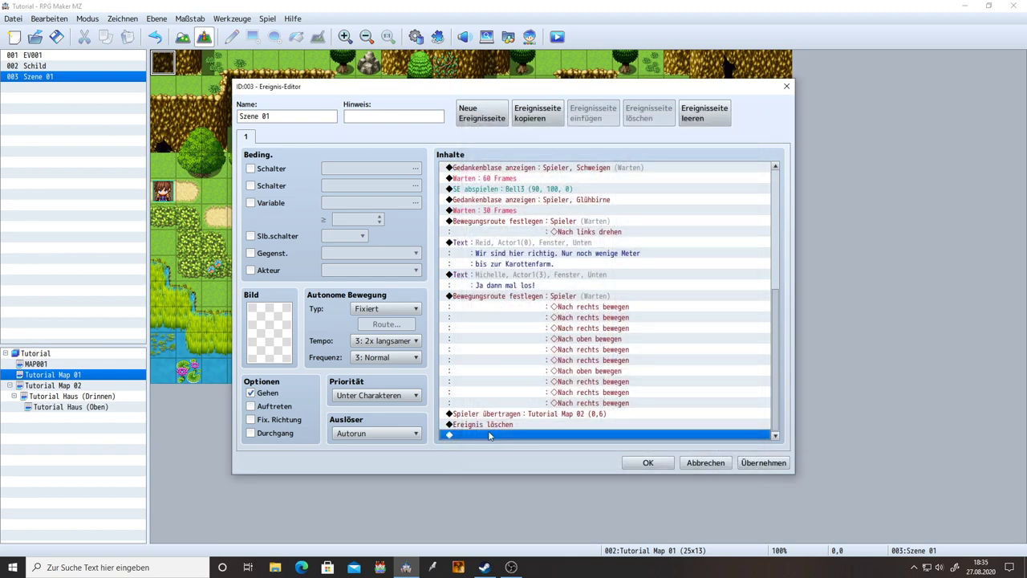
- Cut the Ereignis löschen command from the end of the Szene 01 event and confirm the event
key(Up)
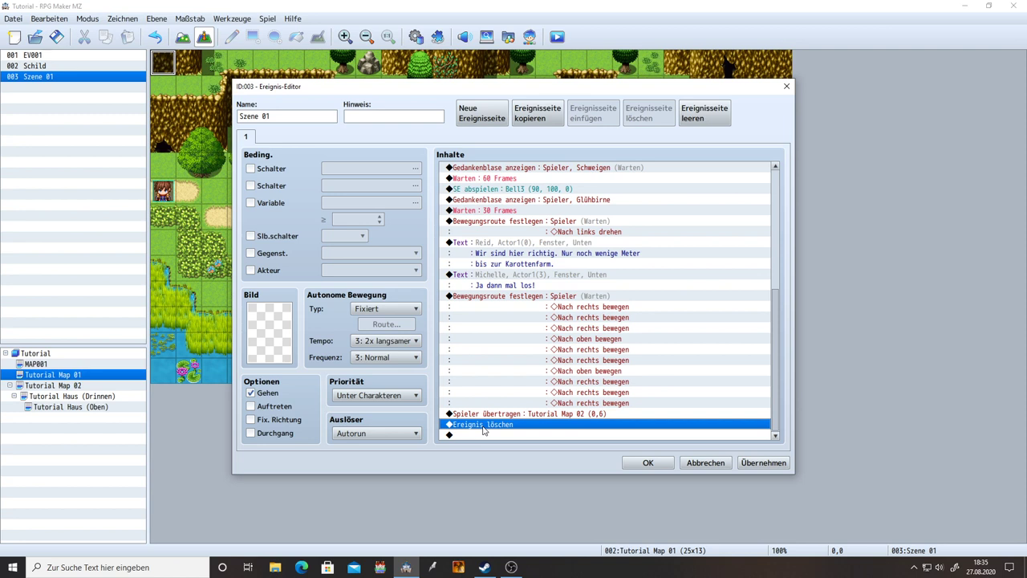
key(Delete)
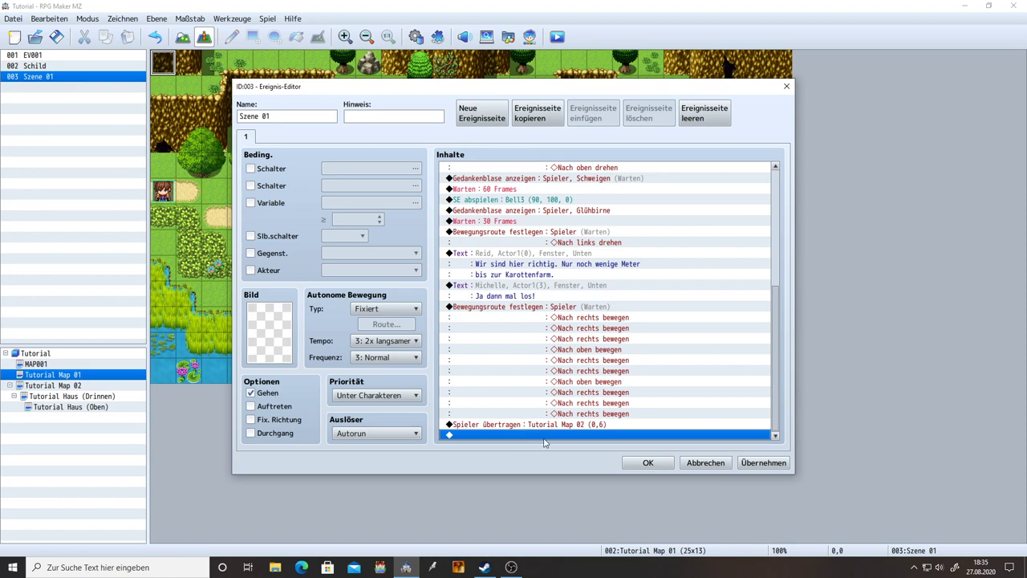
click(647, 463)
- Replace the Frau event's text on Tutorial Map 02 with the copied Ereignis löschen command, and apply and confirm the event
click(95, 409)
click(92, 397)
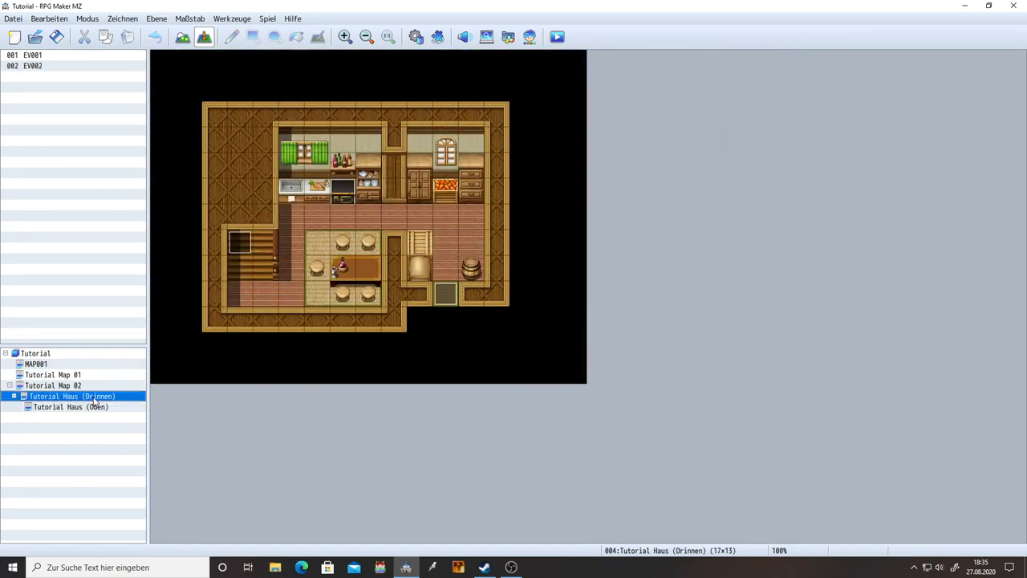
click(86, 386)
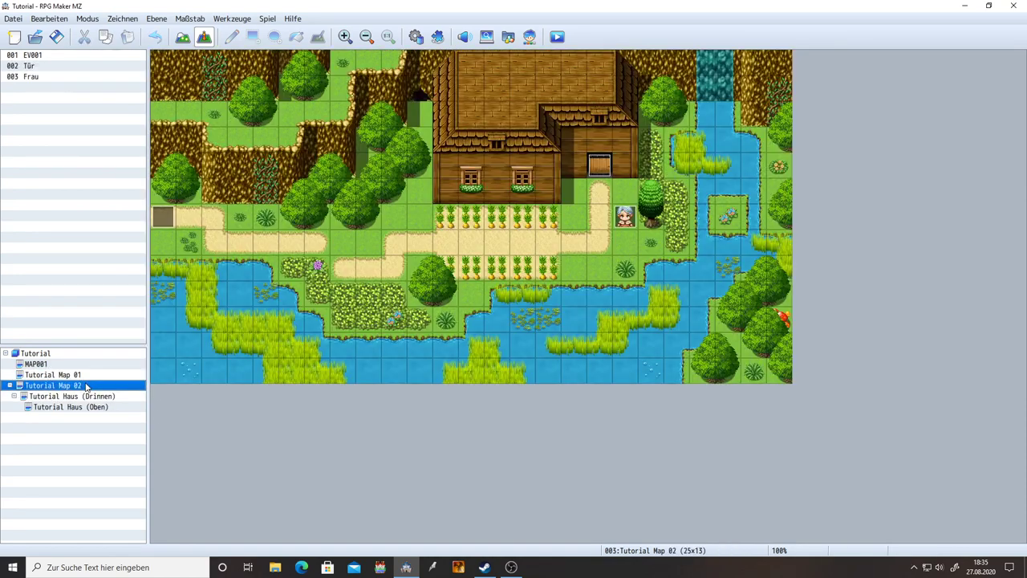
double_click(620, 217)
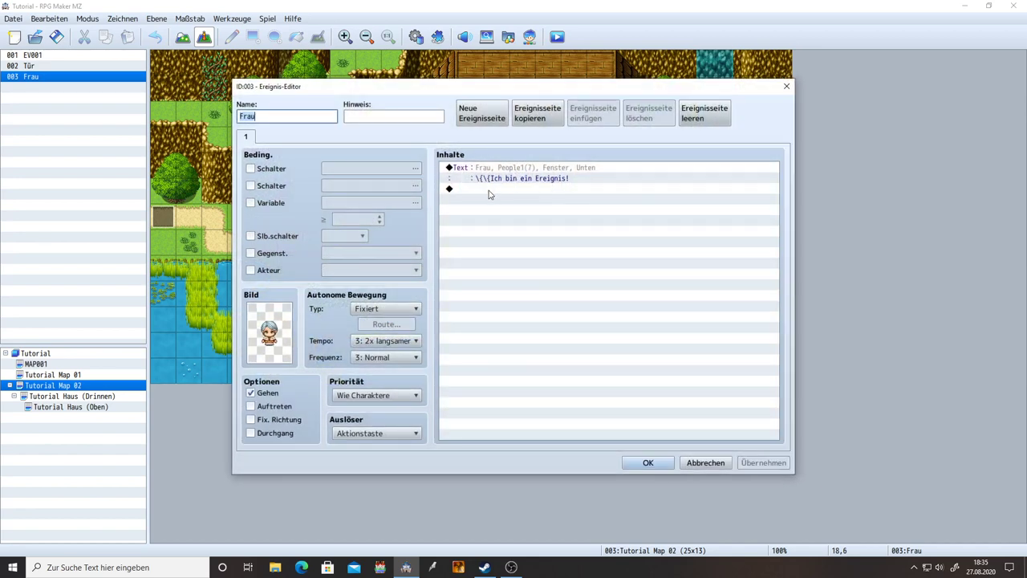
click(489, 191)
key(ctrl+v)
click(506, 173)
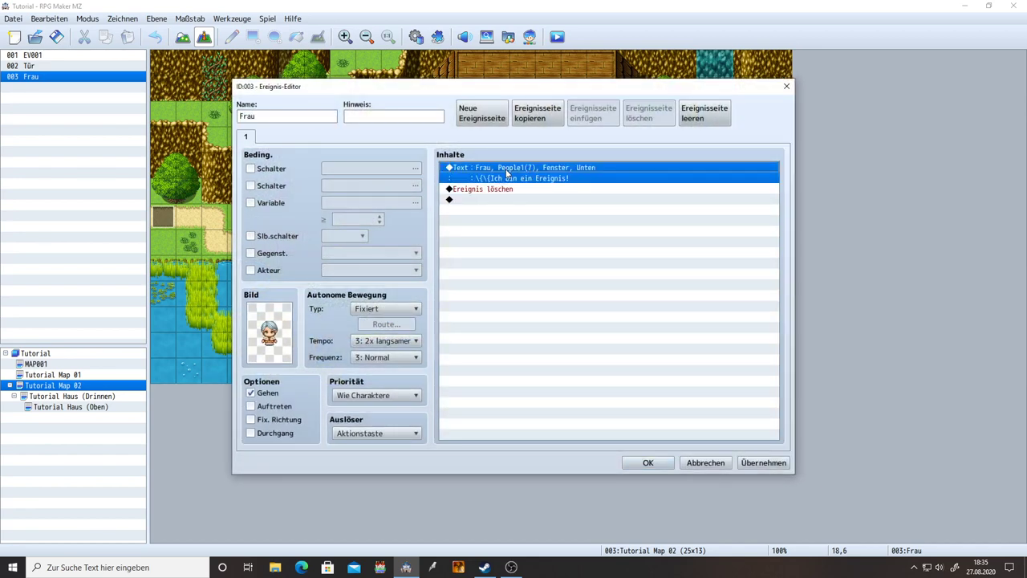
key(Delete)
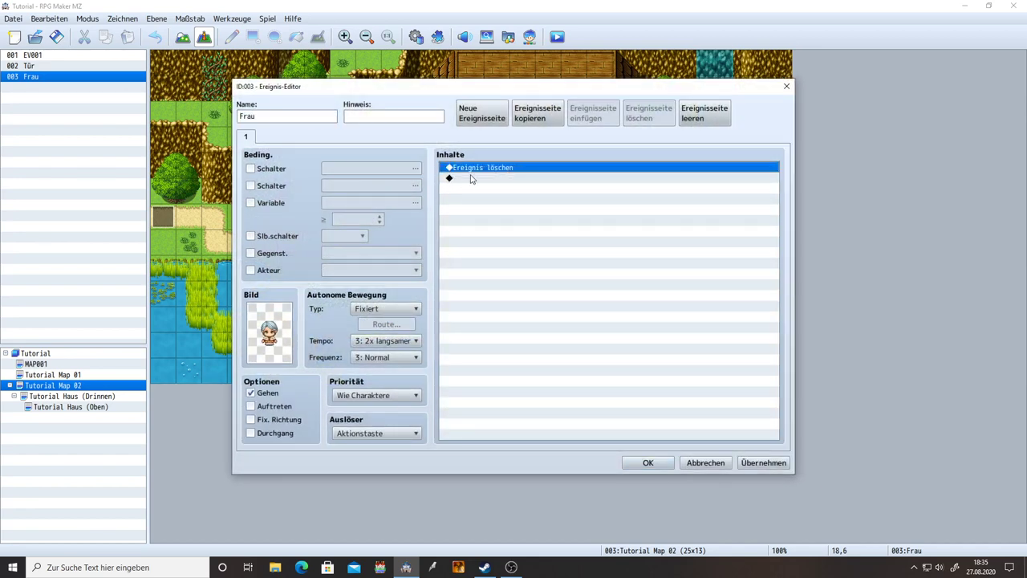
click(763, 462)
click(647, 462)
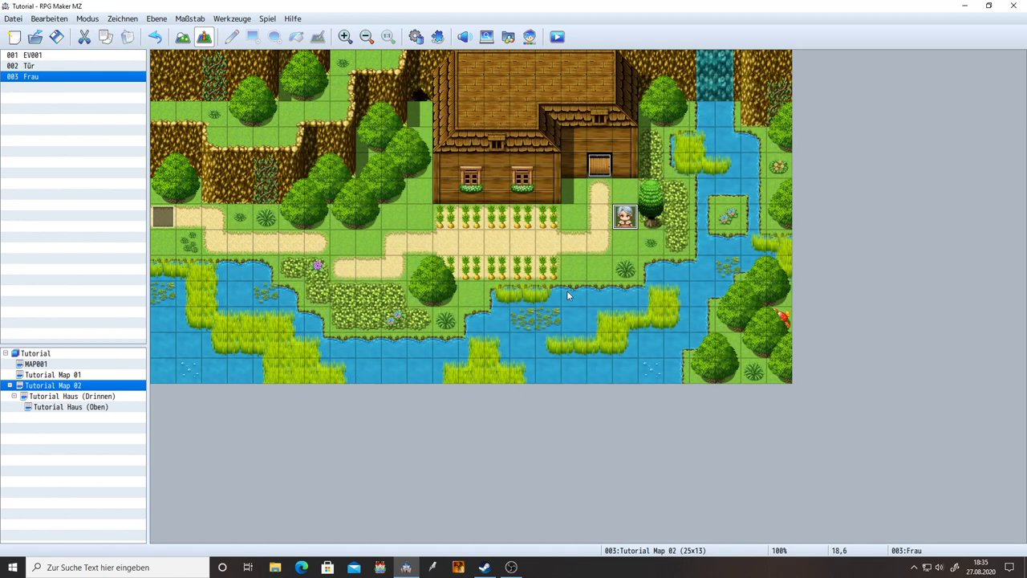
- Set the player's start position on Tutorial Map 02 at tile 17,6, directly beside the Frau event
right_click(593, 242)
mouse_move(649, 401)
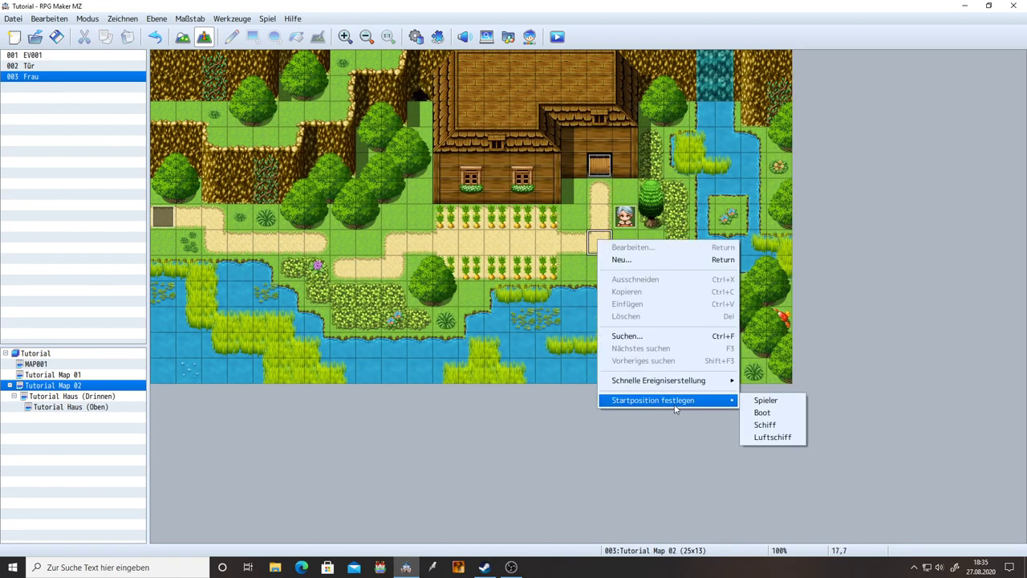
click(759, 404)
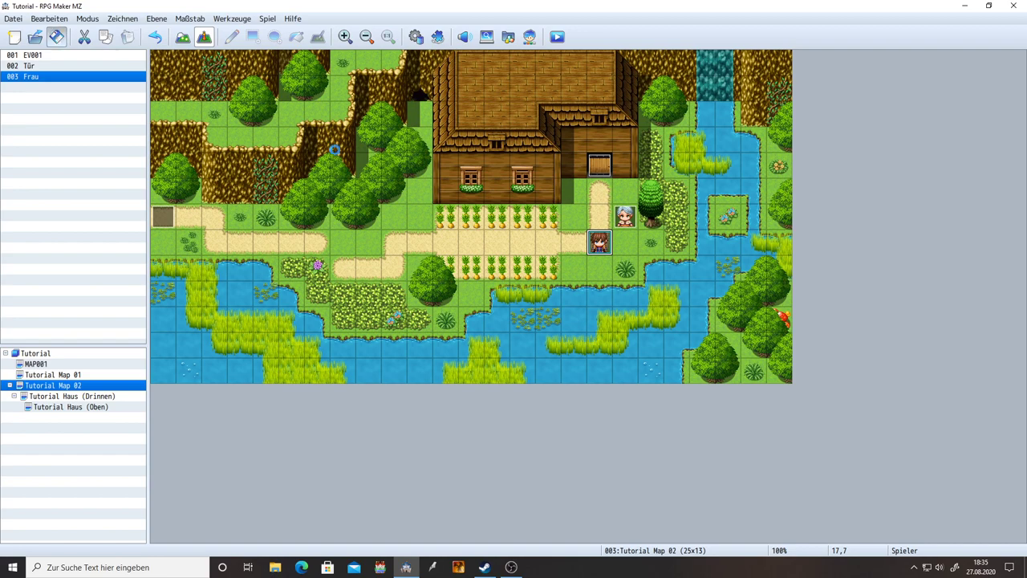
drag(605, 247, 602, 218)
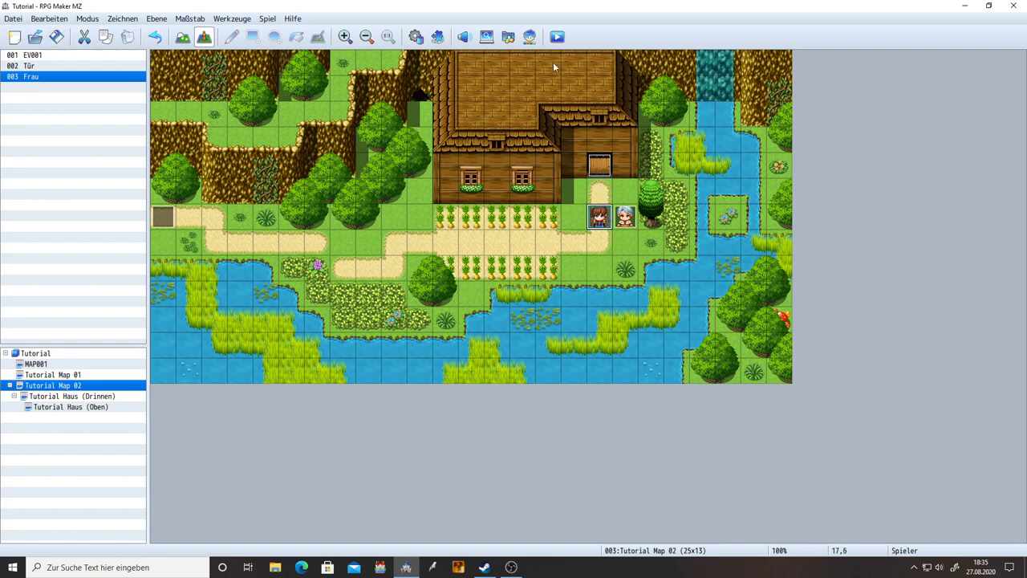
- Playtest the Frau event in a new game: interact with her, enter and leave the house to see whether she returns, and end the test
click(557, 37)
key(Return)
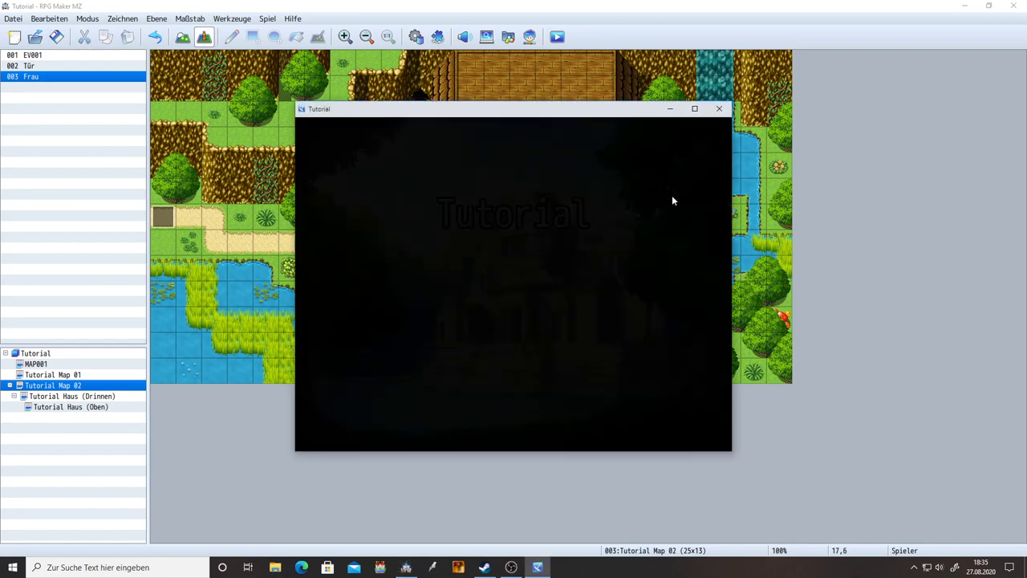
key(Return)
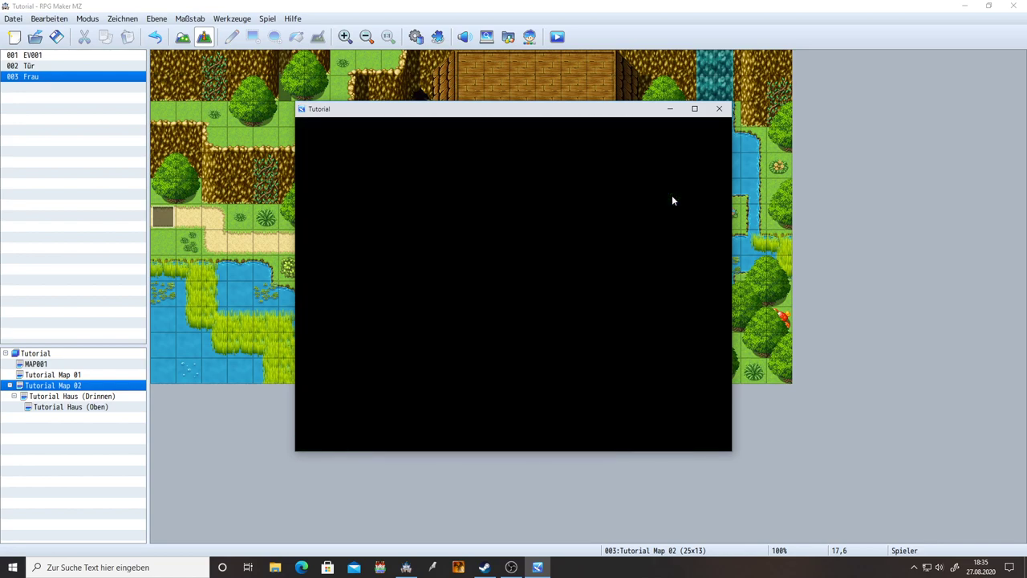
click(565, 283)
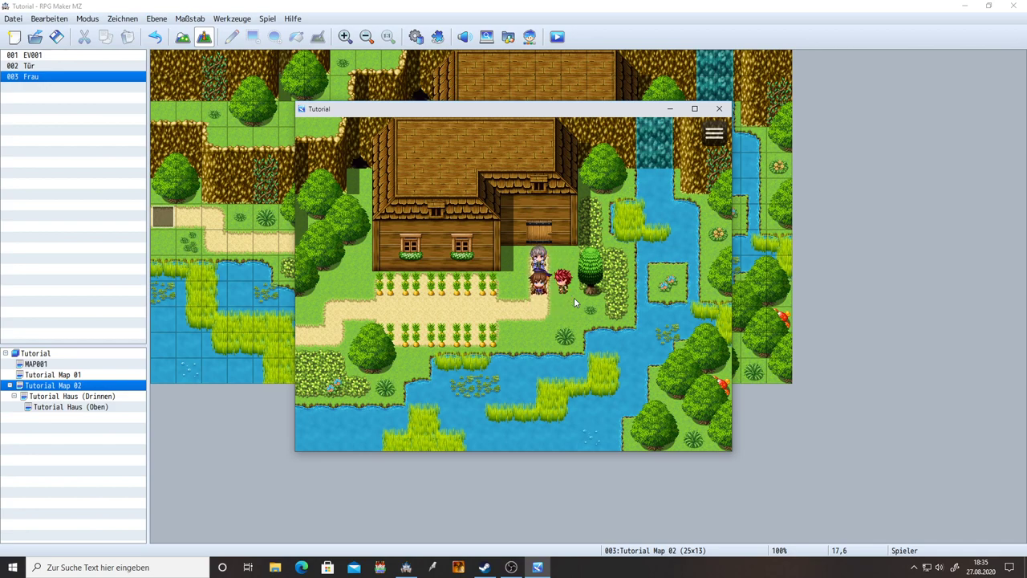
key(Up)
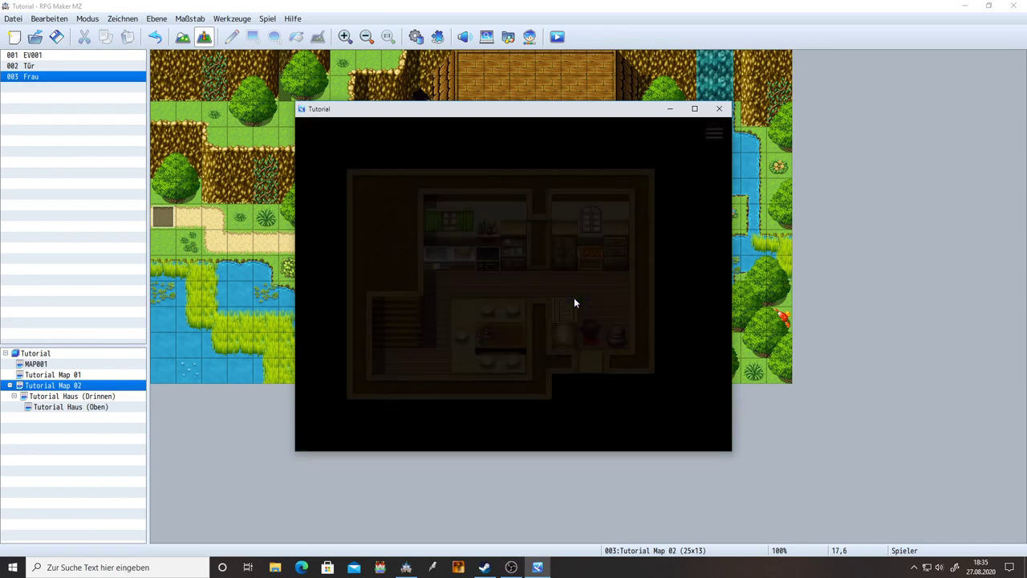
key(Down)
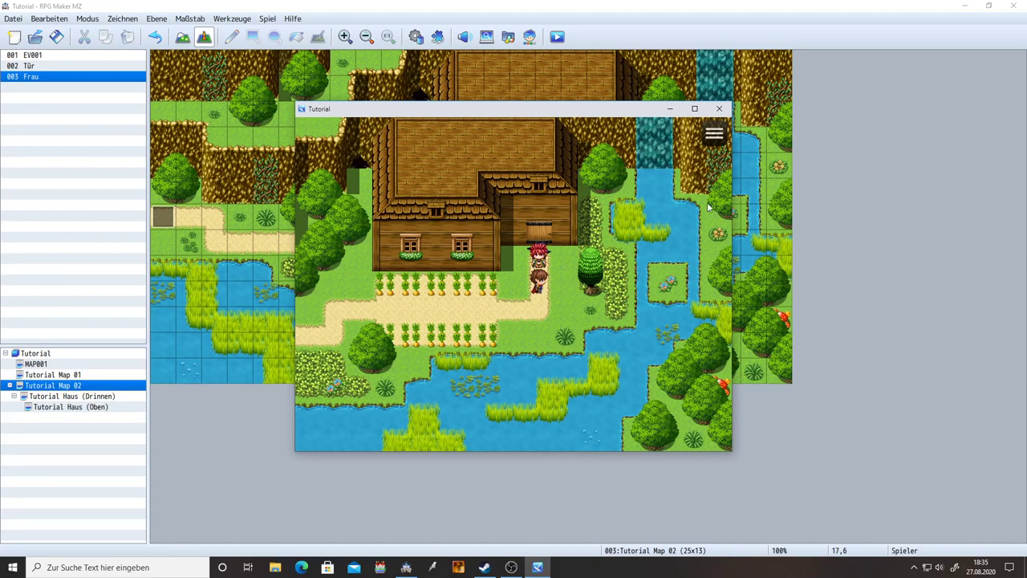
click(720, 110)
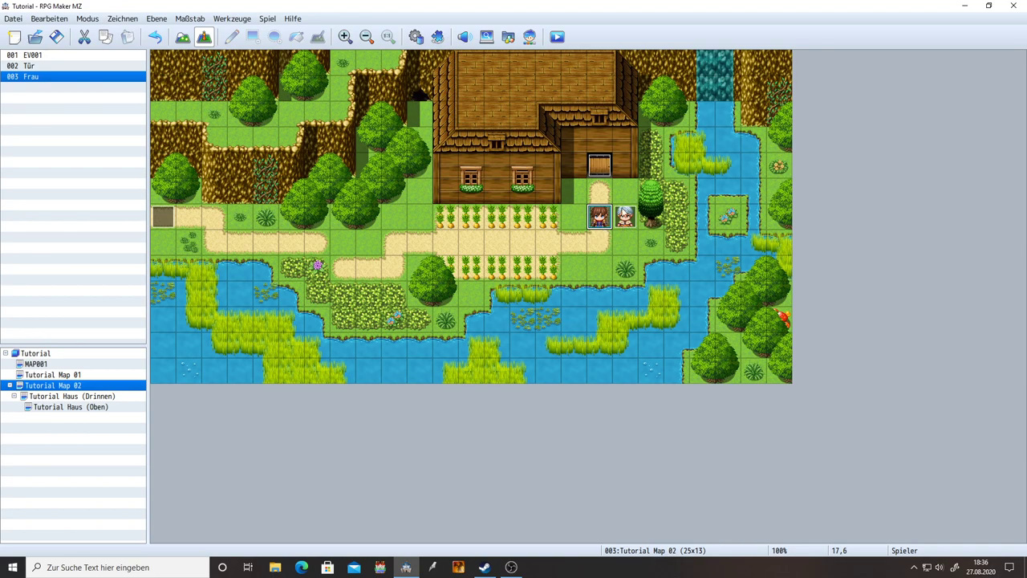
- Delete the Ereignis löschen command from the Frau event and add a second event page
double_click(625, 217)
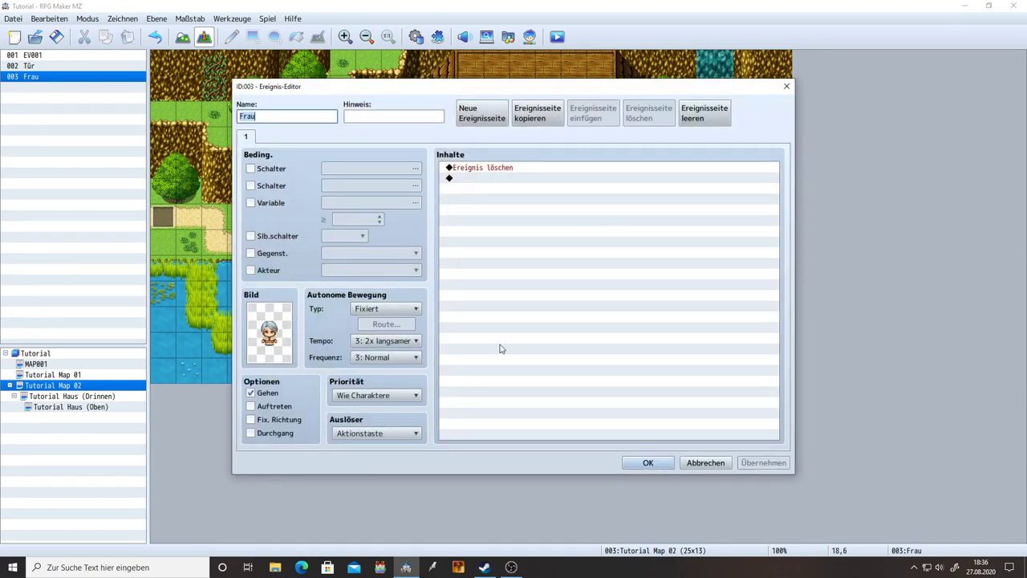
click(495, 169)
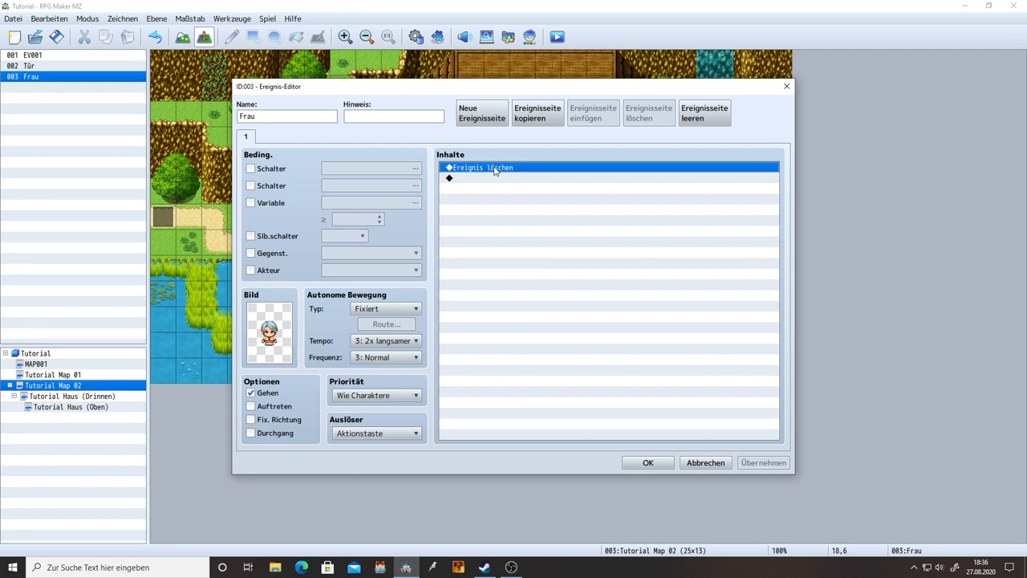
key(Delete)
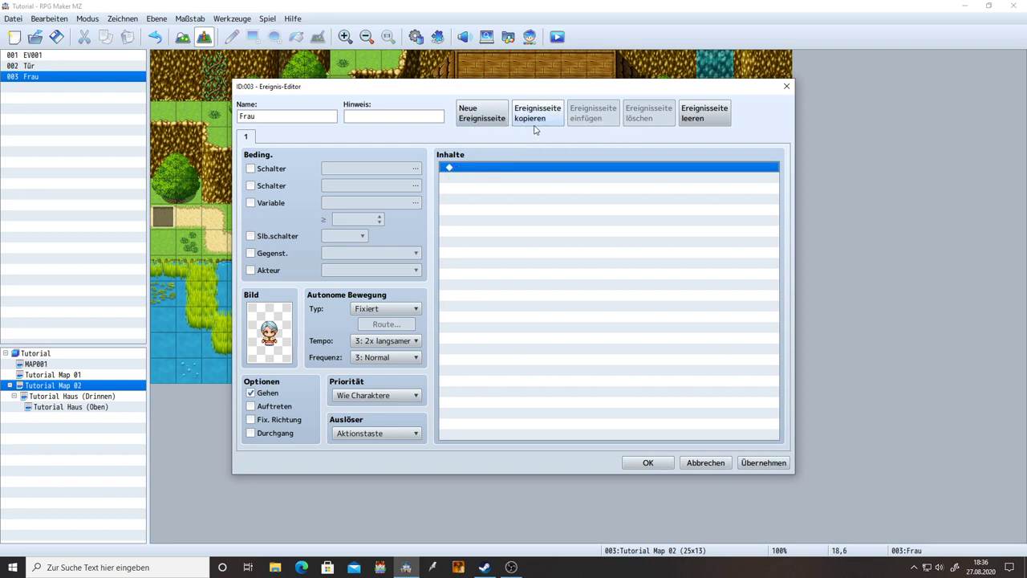
click(481, 113)
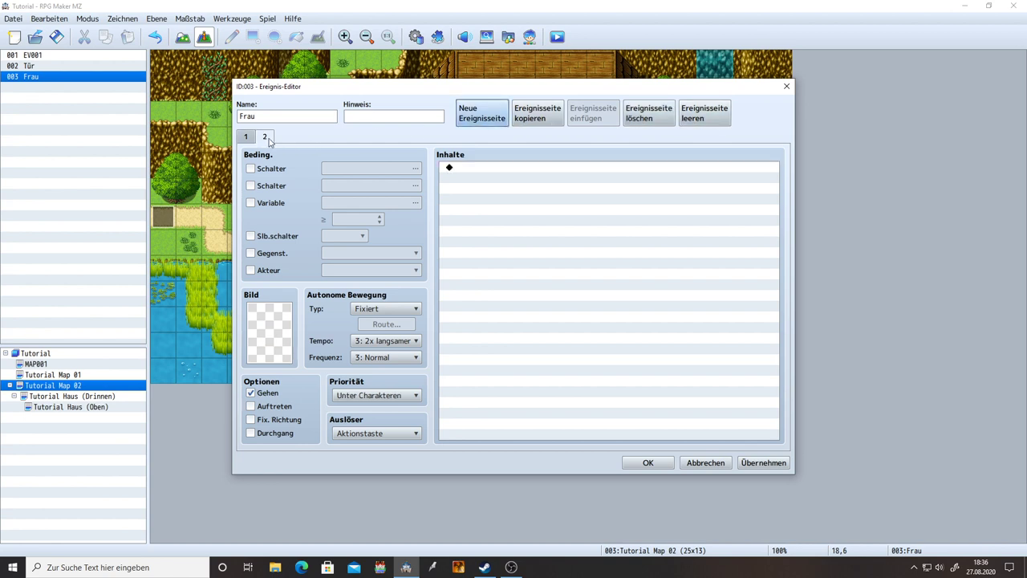
- Compare the settings of pages 1 and 2 of the Frau event
click(246, 137)
click(265, 137)
click(247, 138)
click(265, 137)
click(248, 138)
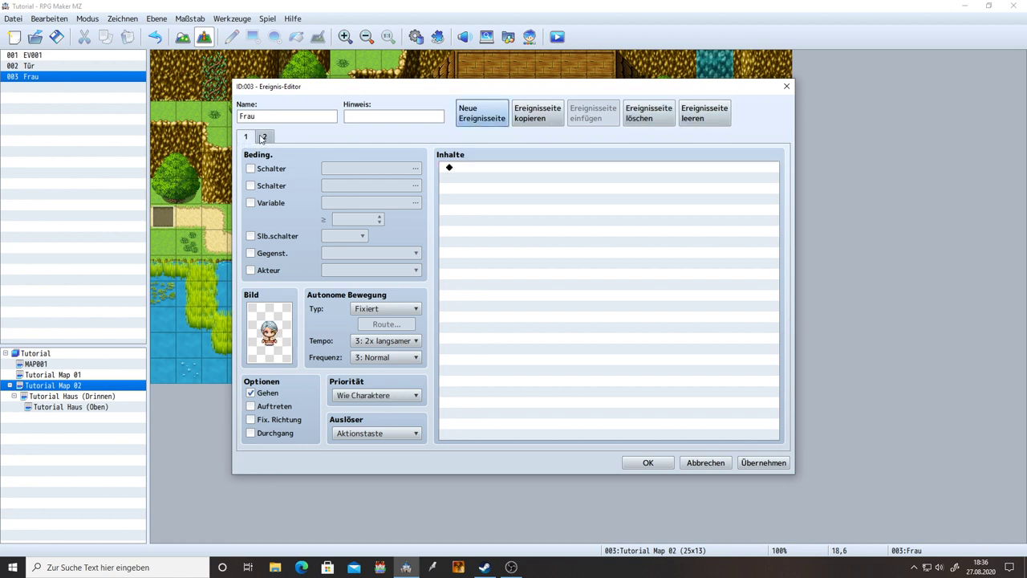
click(265, 137)
click(250, 138)
click(265, 137)
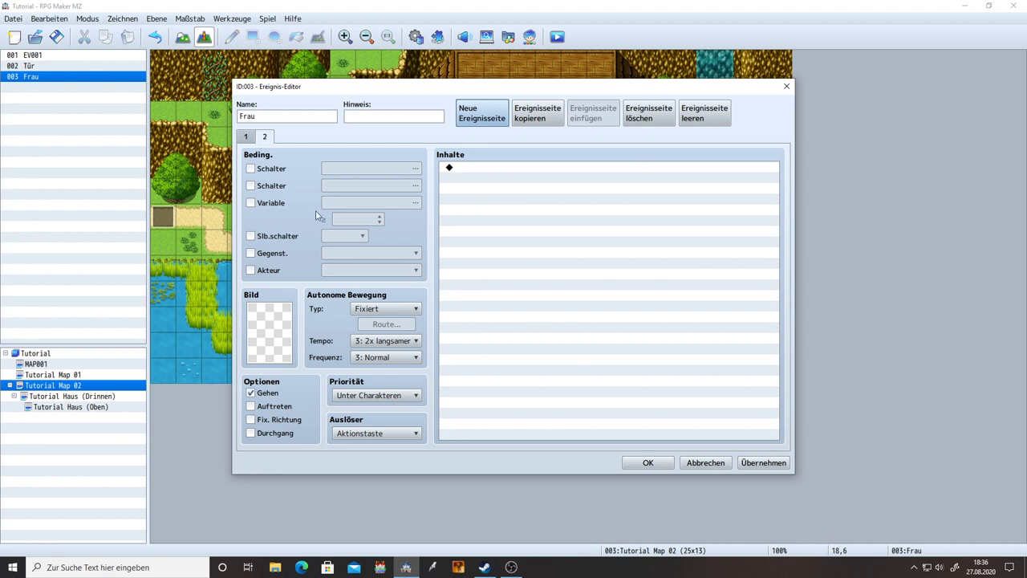
click(258, 140)
click(250, 139)
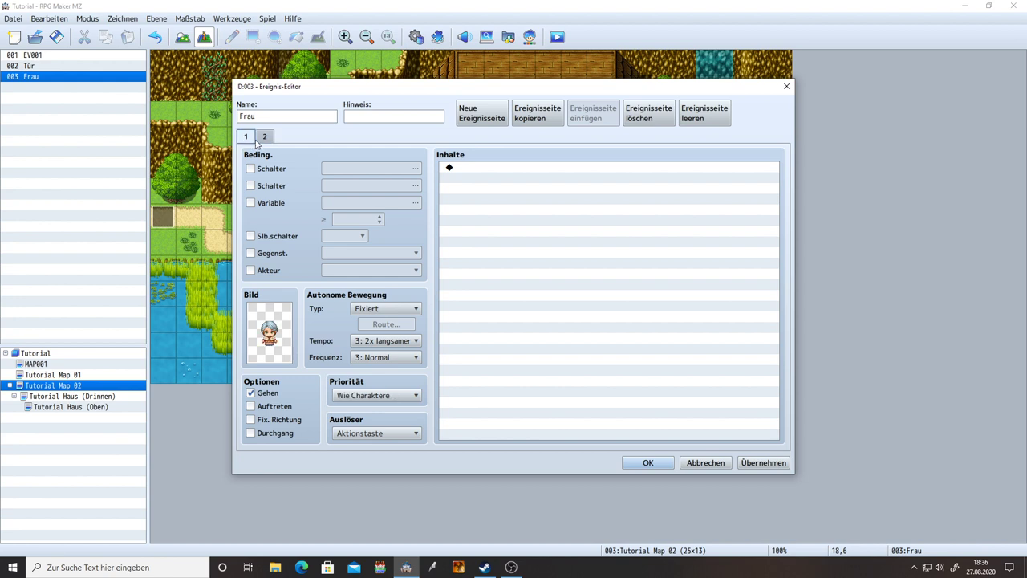
click(259, 140)
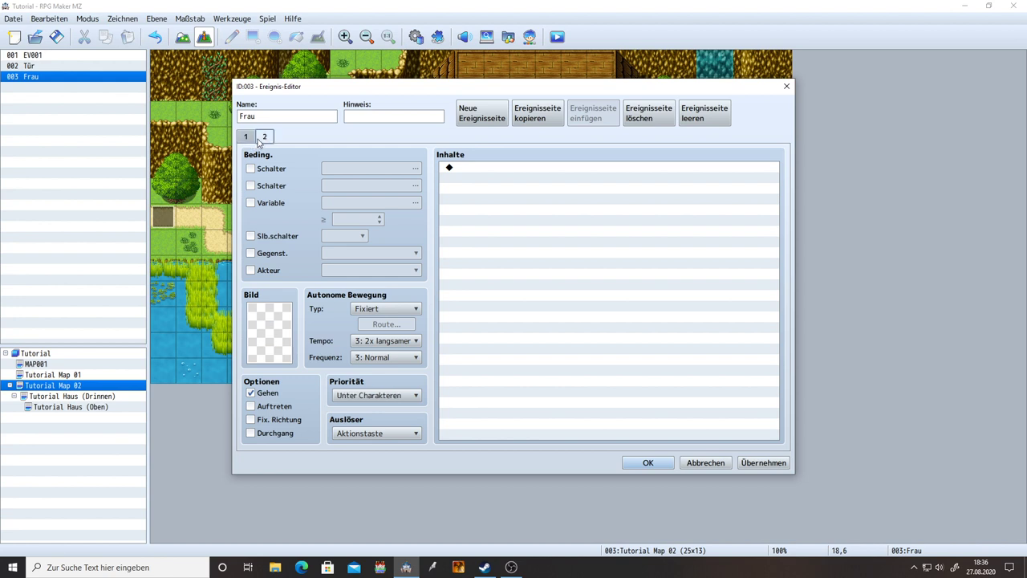
click(252, 140)
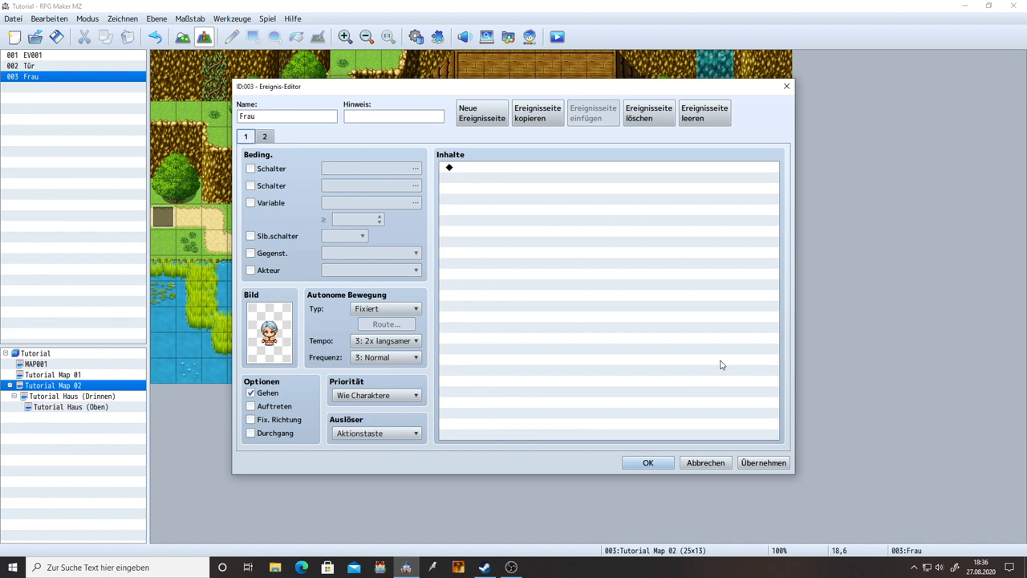
- Add a Selbstschalter steuern command to page 1 of the Frau event that sets self-switch A to EIN
click(464, 169)
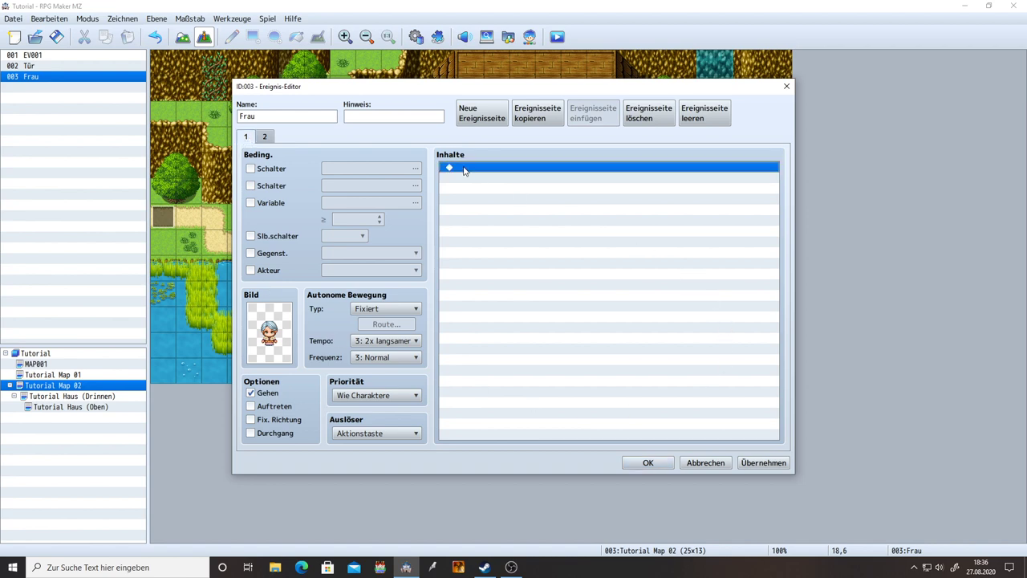
double_click(475, 172)
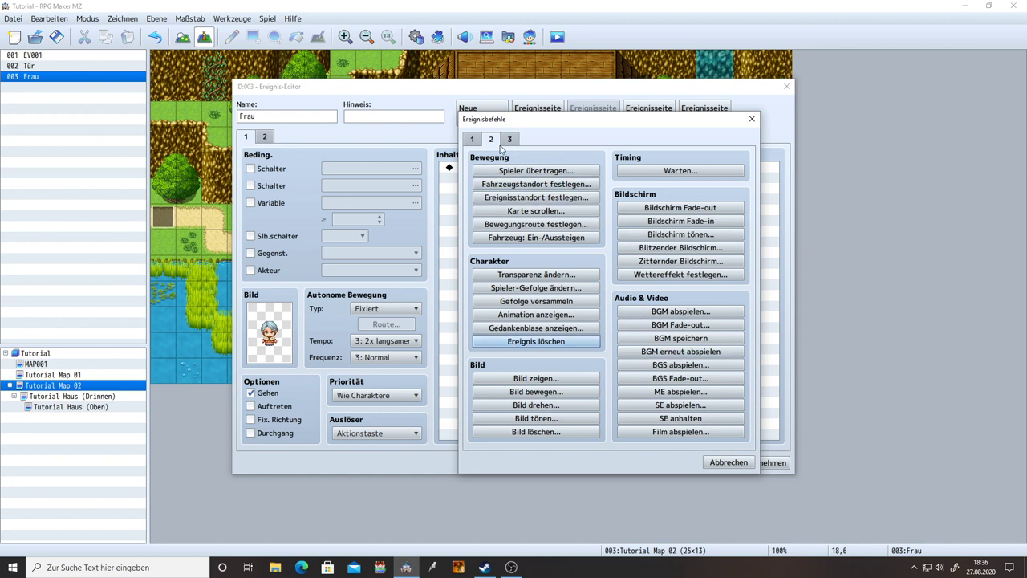
click(473, 140)
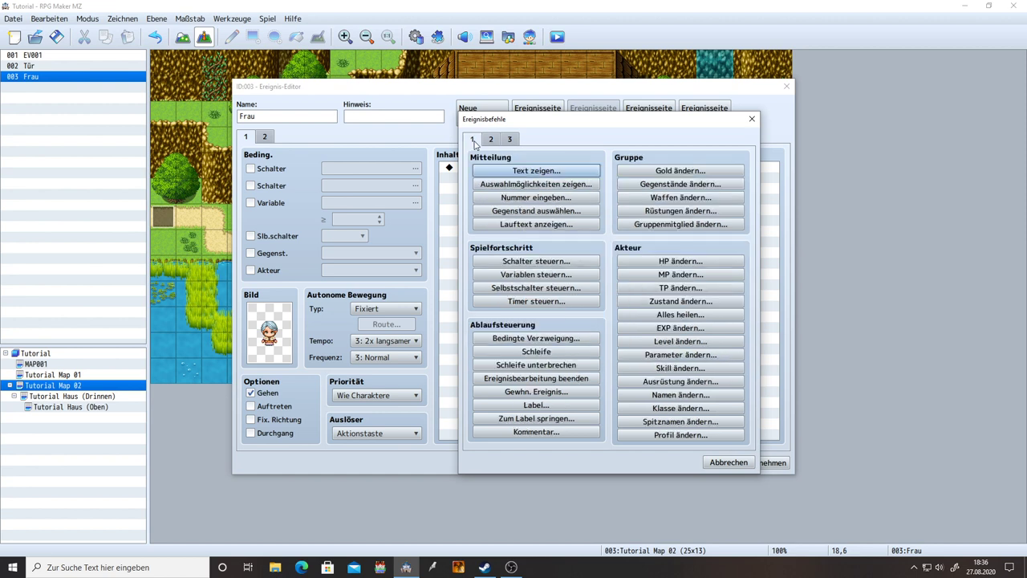
click(556, 293)
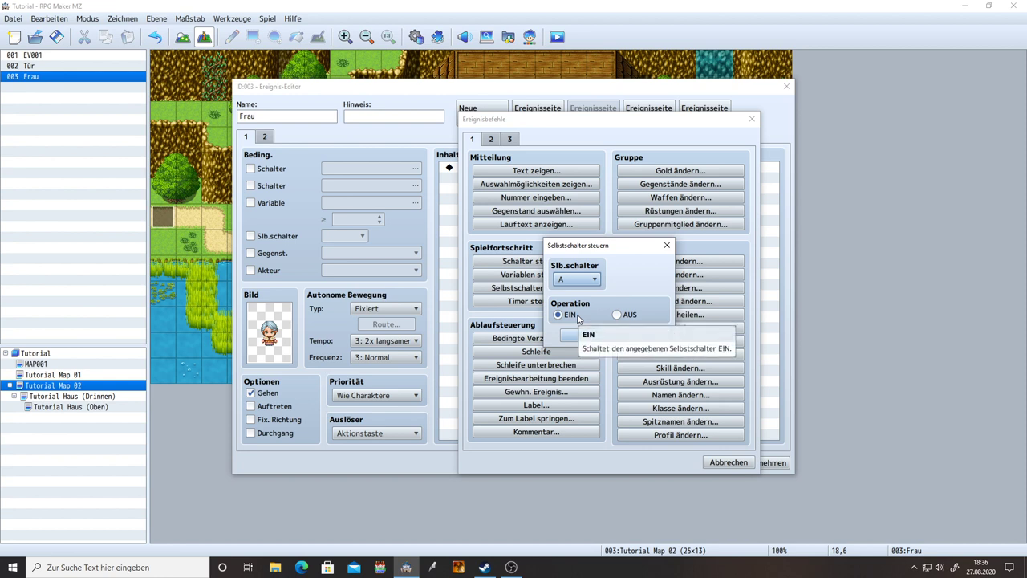
click(564, 316)
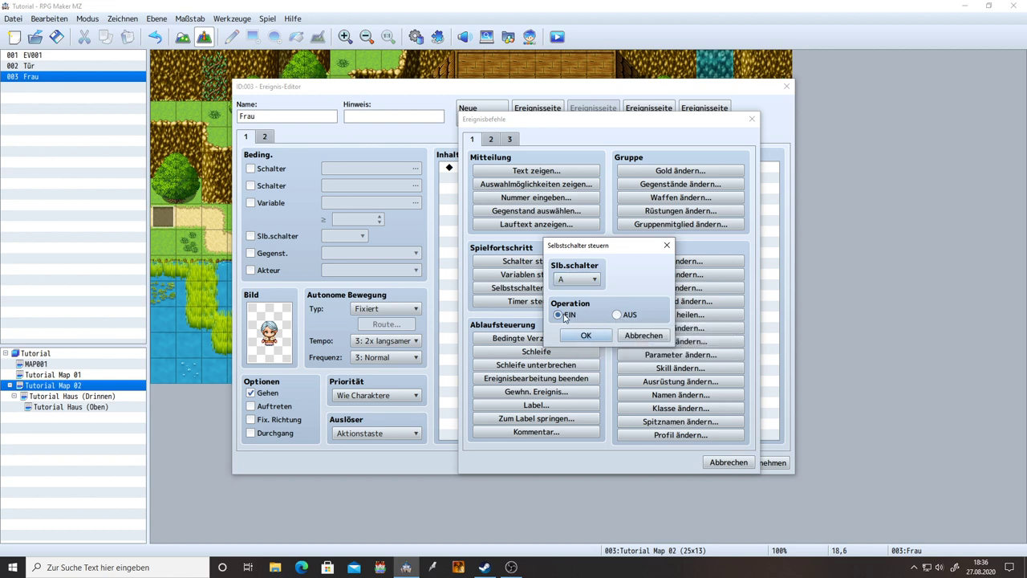
click(570, 281)
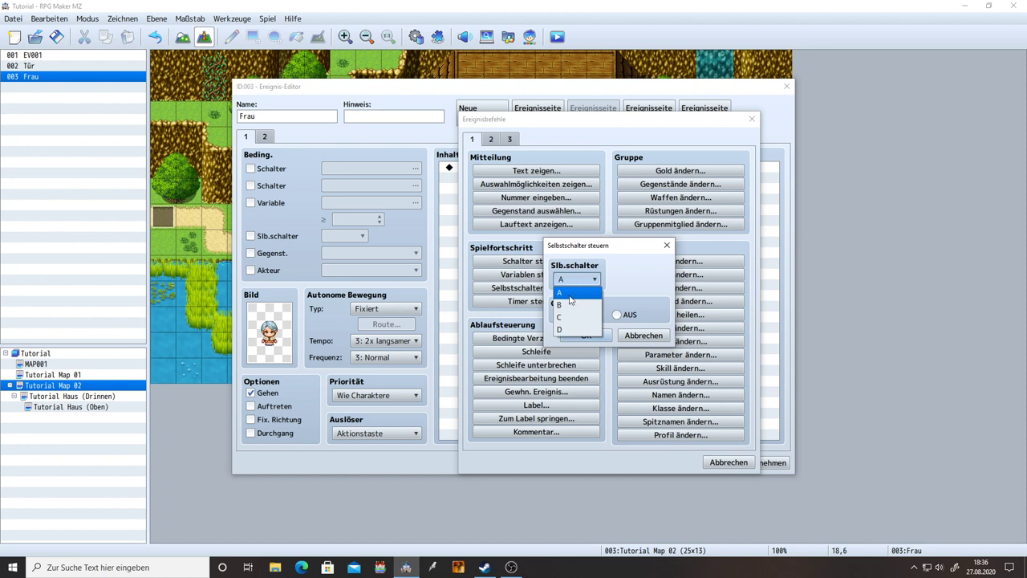
click(571, 292)
click(574, 279)
click(569, 292)
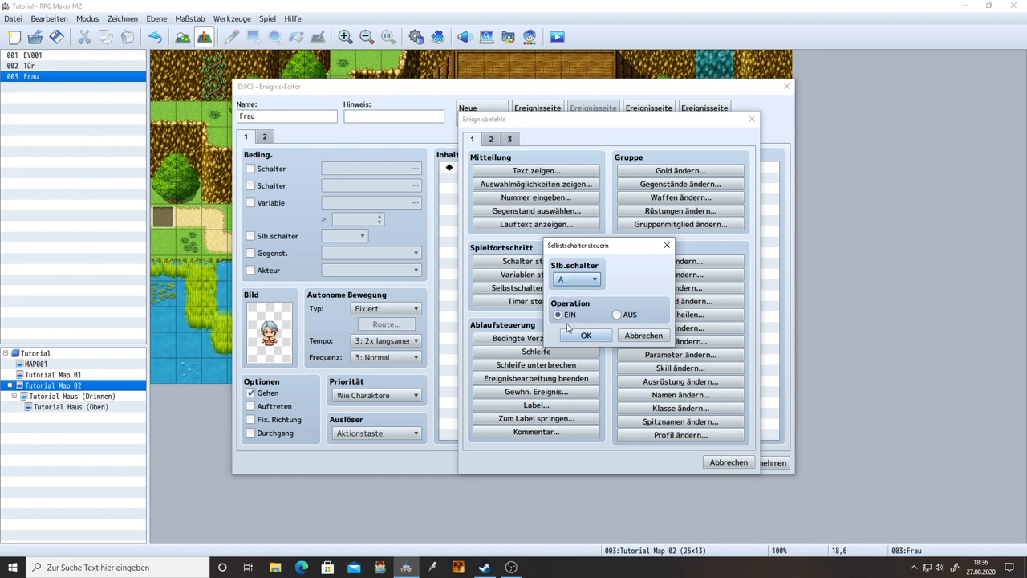
key(Tab)
key(Tab)
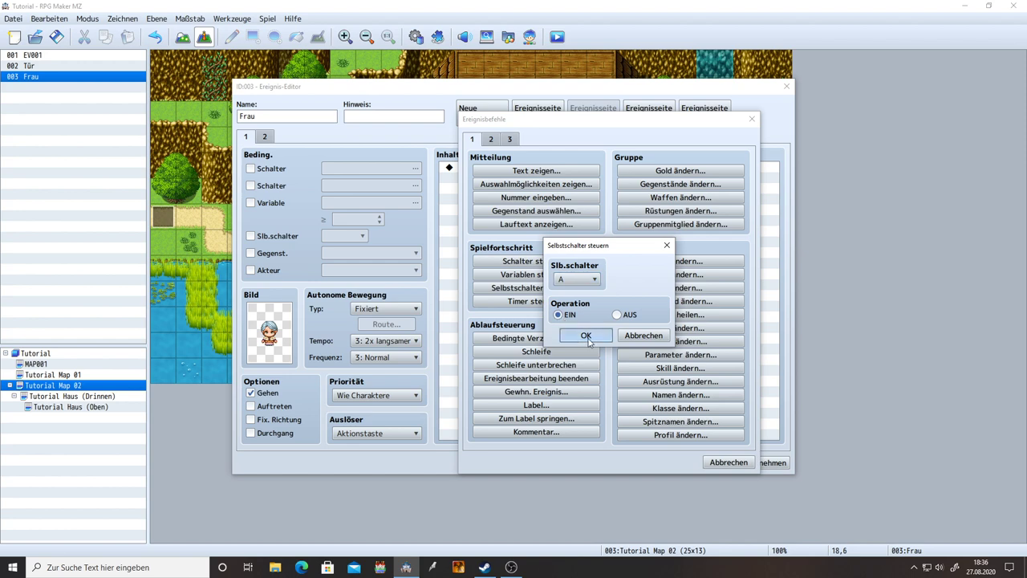
click(585, 335)
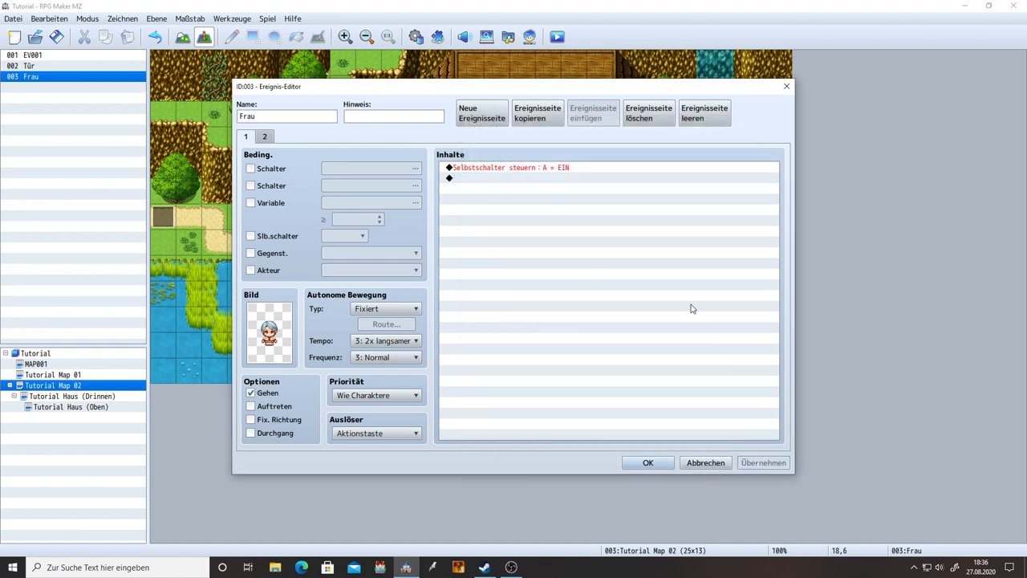
click(488, 177)
click(485, 170)
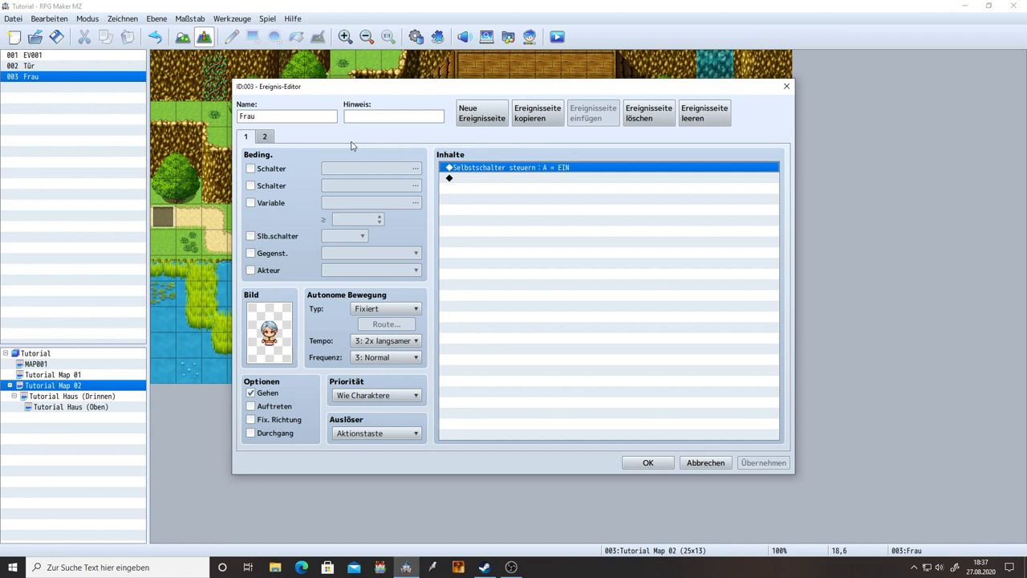
- Make page 2 of the Frau event depend on self-switch A and apply the change
click(266, 136)
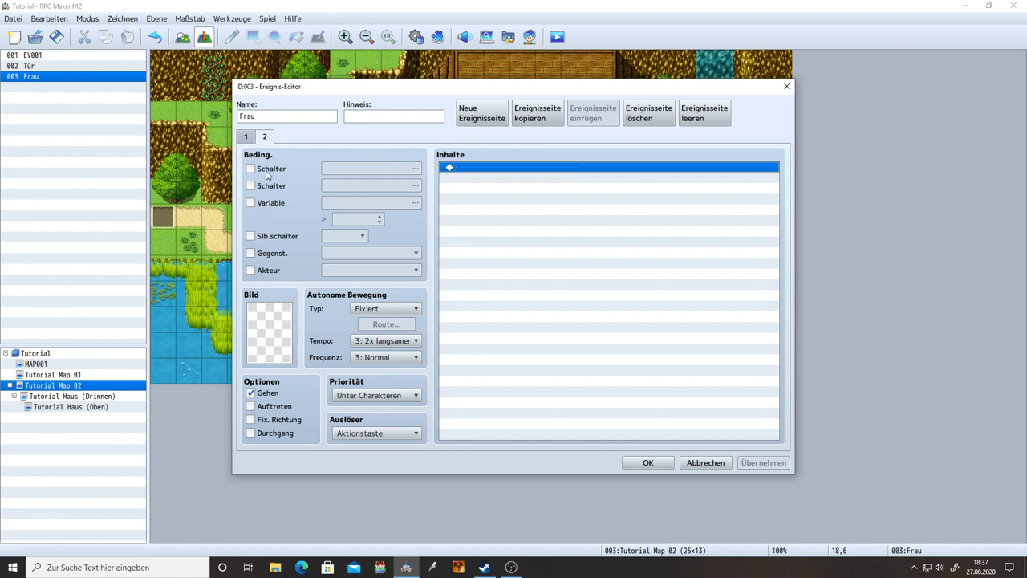
click(261, 235)
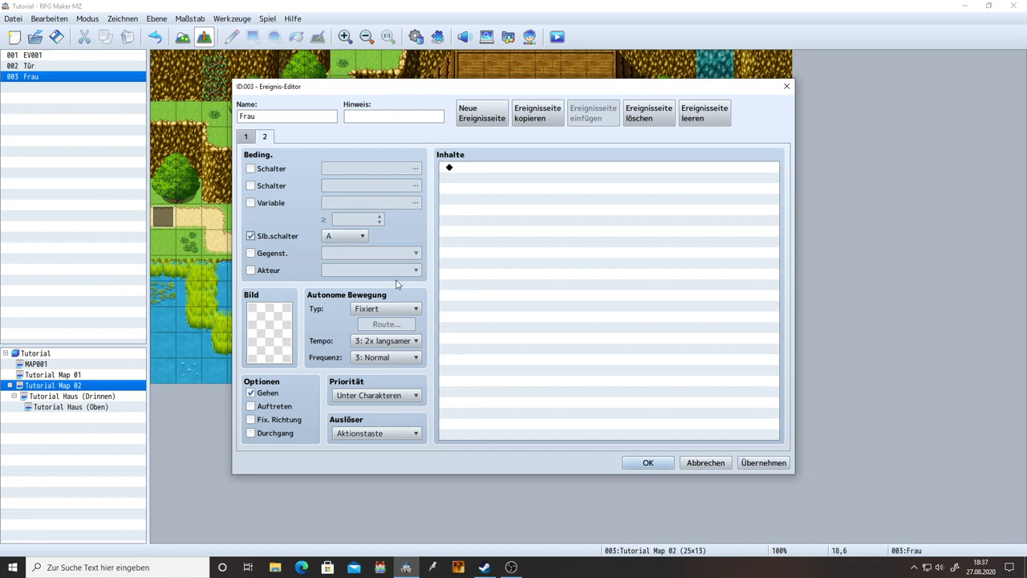
click(747, 461)
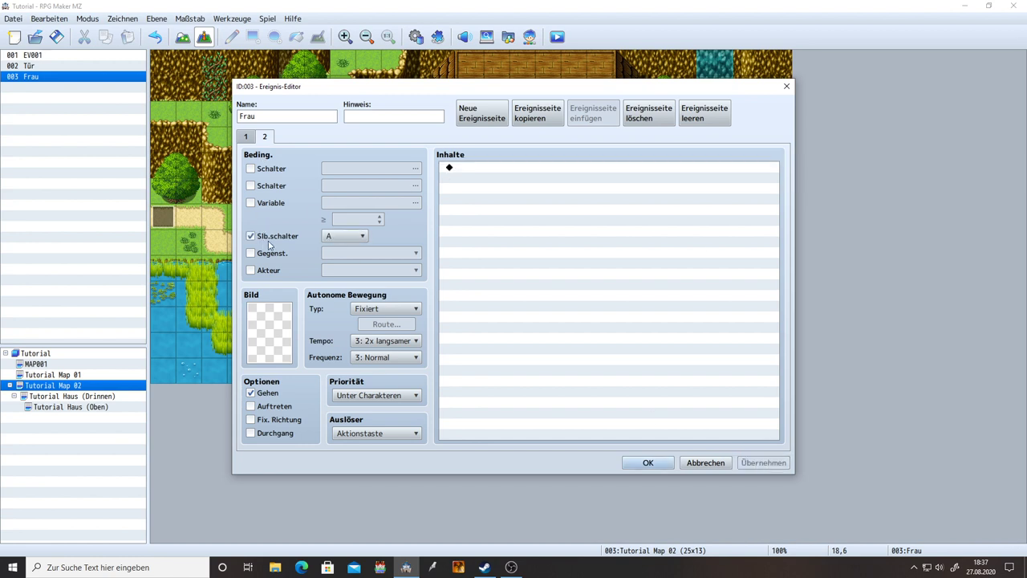
- Remove the self-switch condition from page 2 of the Frau event and confirm the event
mouse_move(267, 240)
click(263, 238)
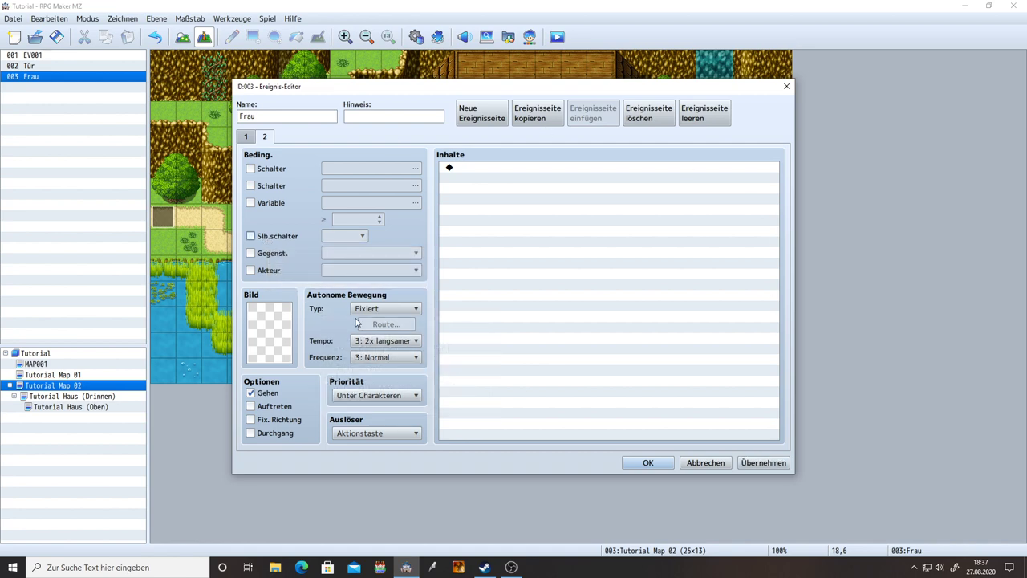
click(648, 462)
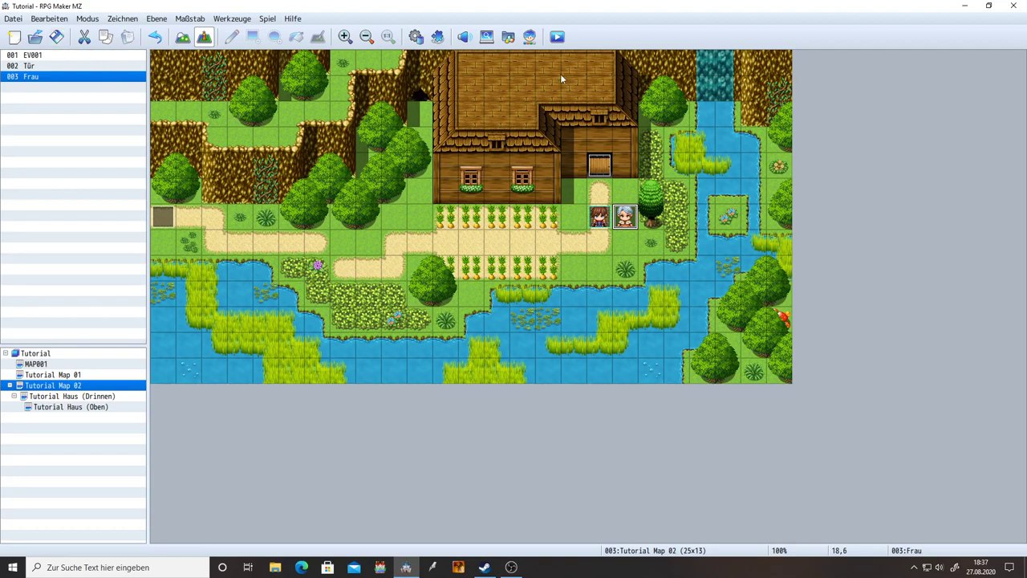
- Playtest the Frau event without a page 2 condition: walk around her tile, enter and leave the house, and end the test
click(564, 46)
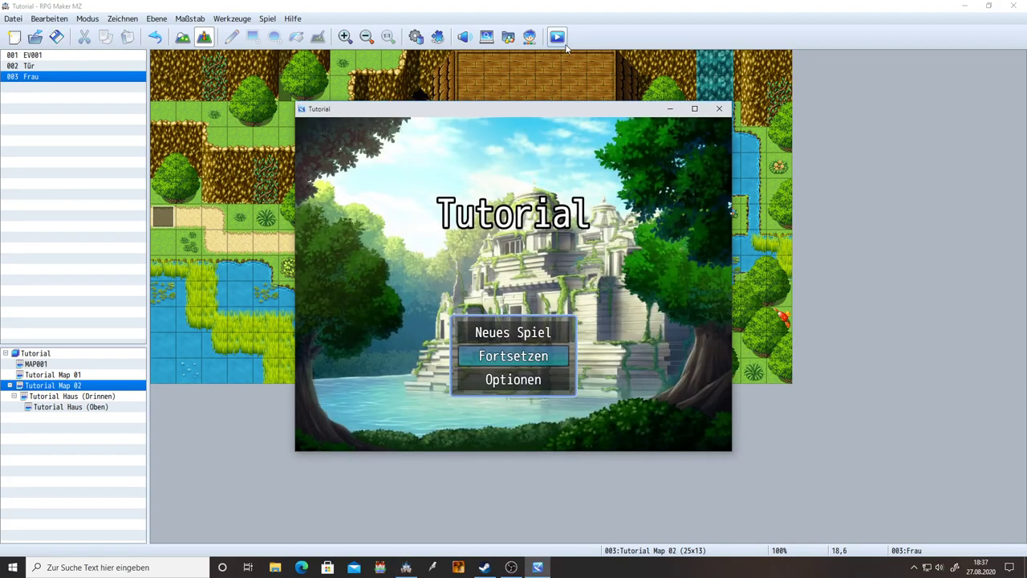
key(Return)
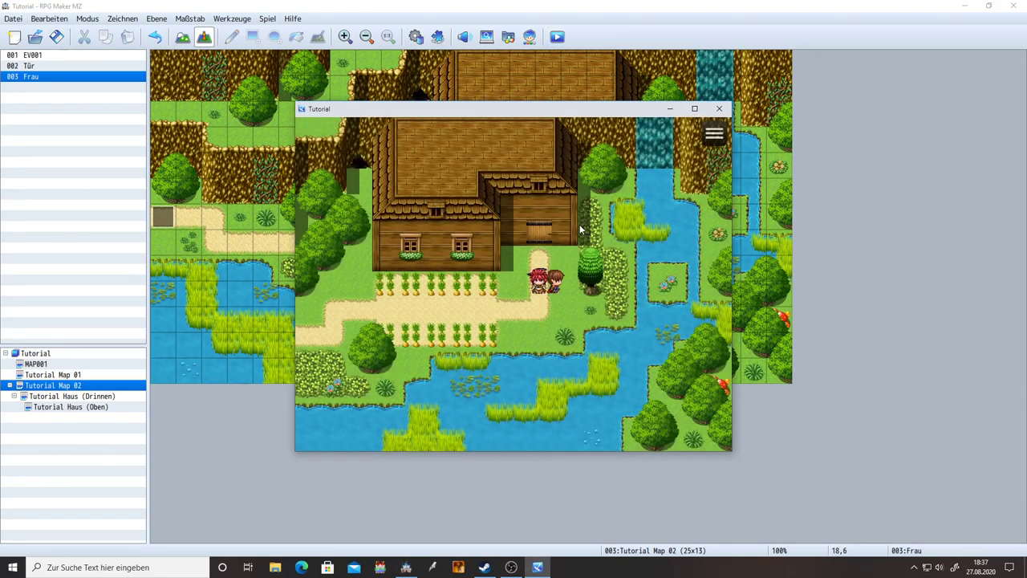
key(Up)
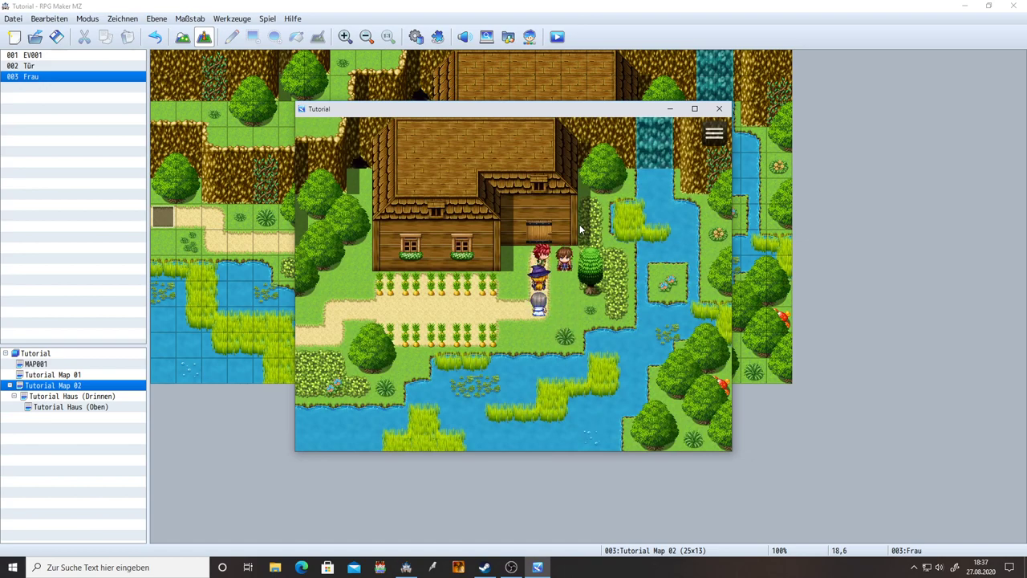
key(Left)
key(Up)
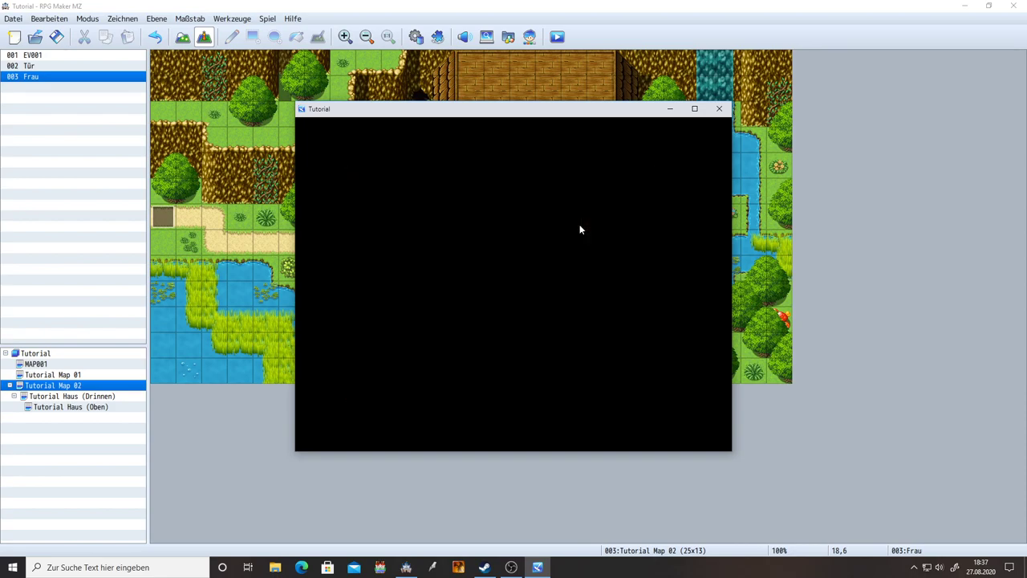
click(581, 293)
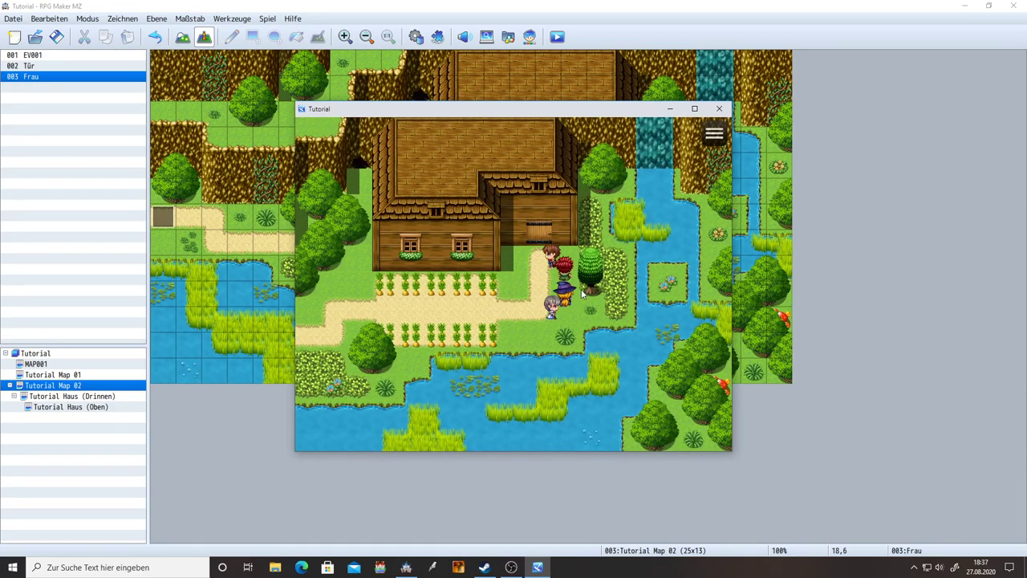
key(alt+F4)
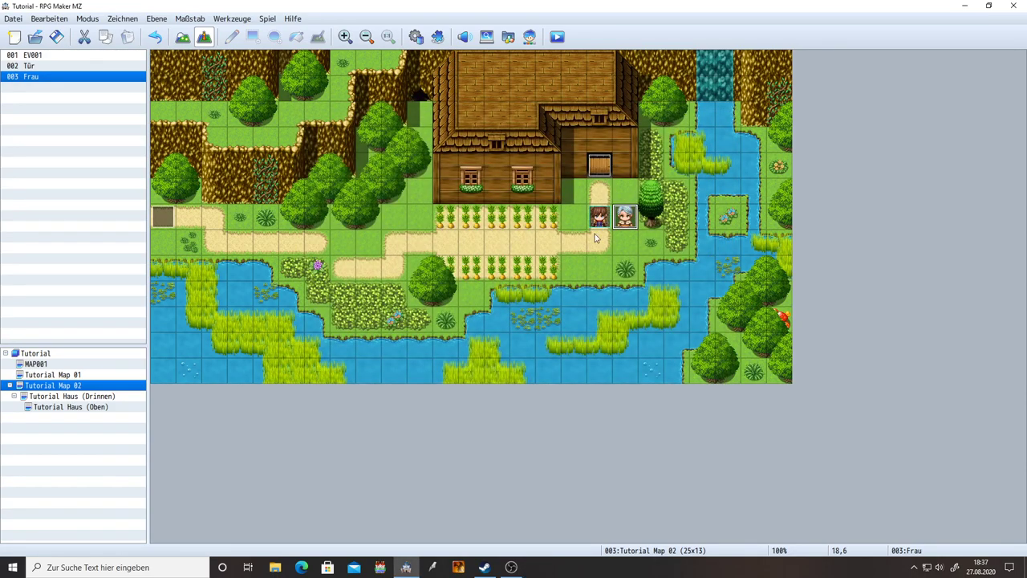
- Reopen the Frau event, add a third event page, and delete page 2 so that two pages are left
double_click(625, 227)
click(264, 137)
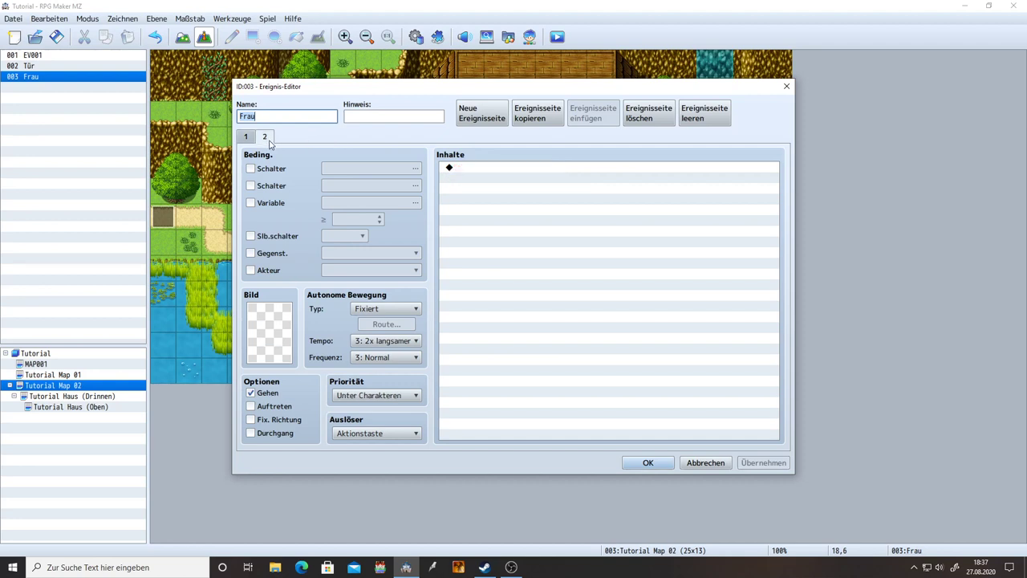
click(481, 113)
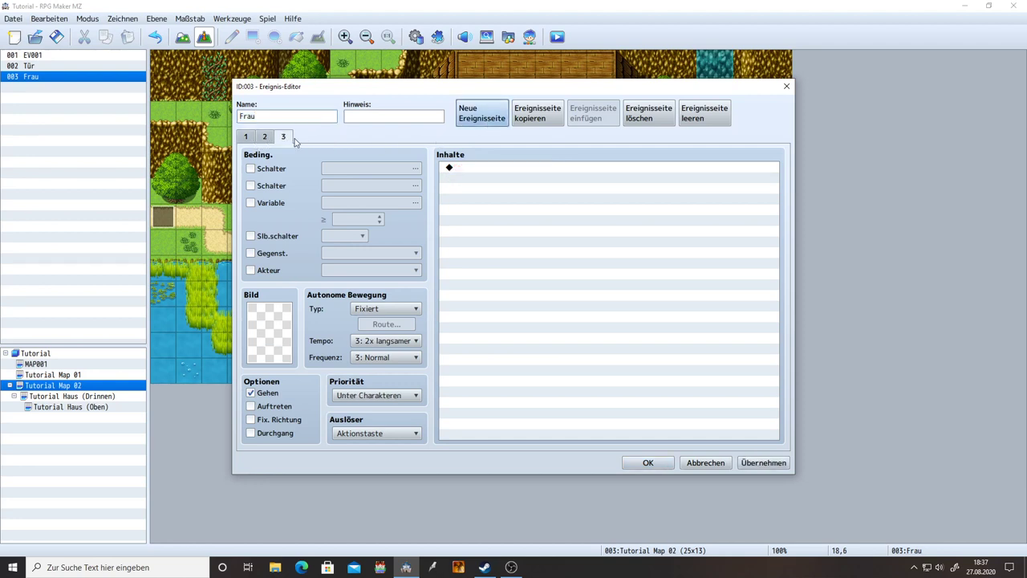
click(262, 137)
click(265, 140)
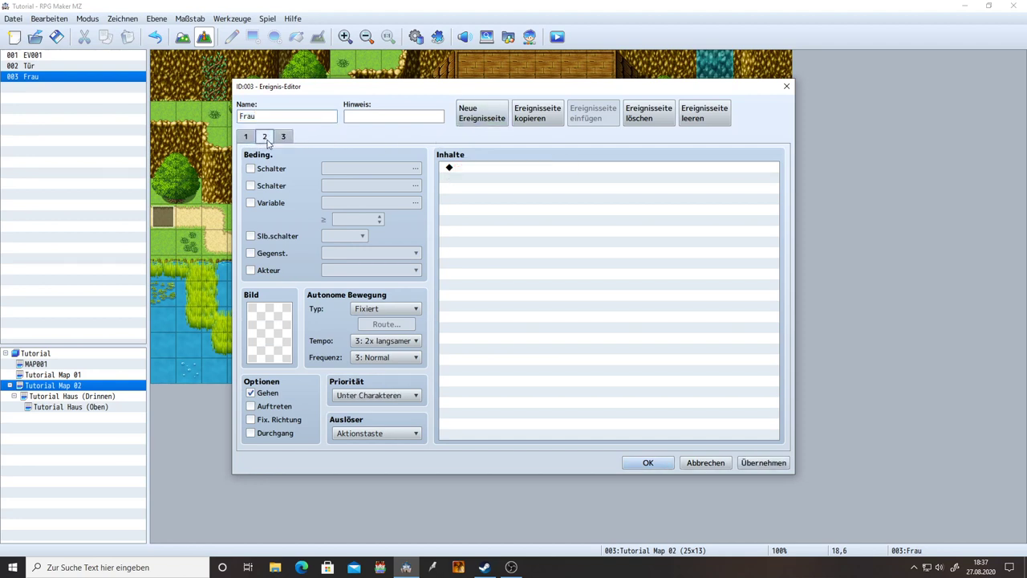
click(648, 113)
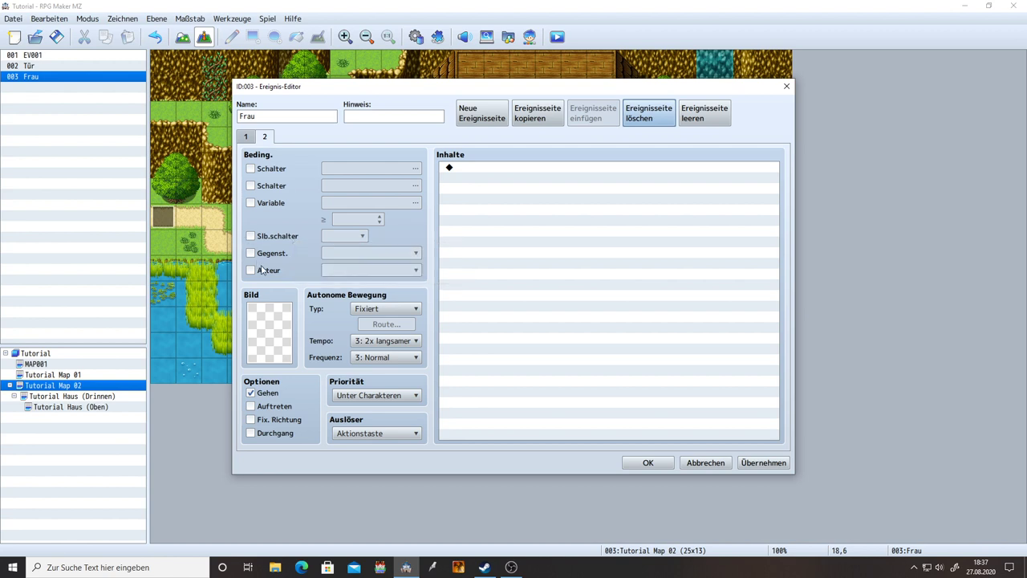
- Set self-switch A as the condition for page 2 of the Frau event, apply it, check page 1, and confirm the event
click(264, 238)
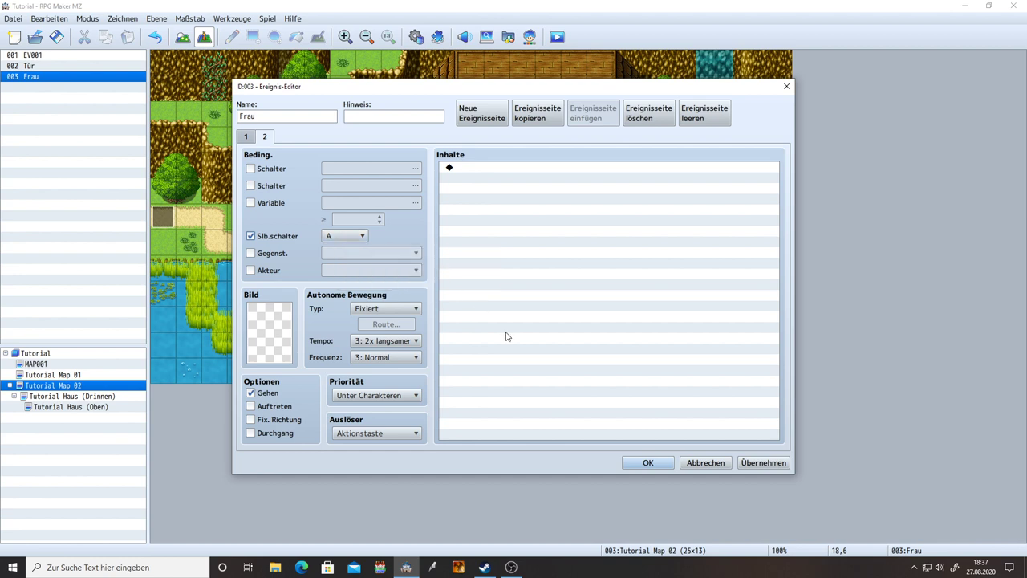
click(756, 463)
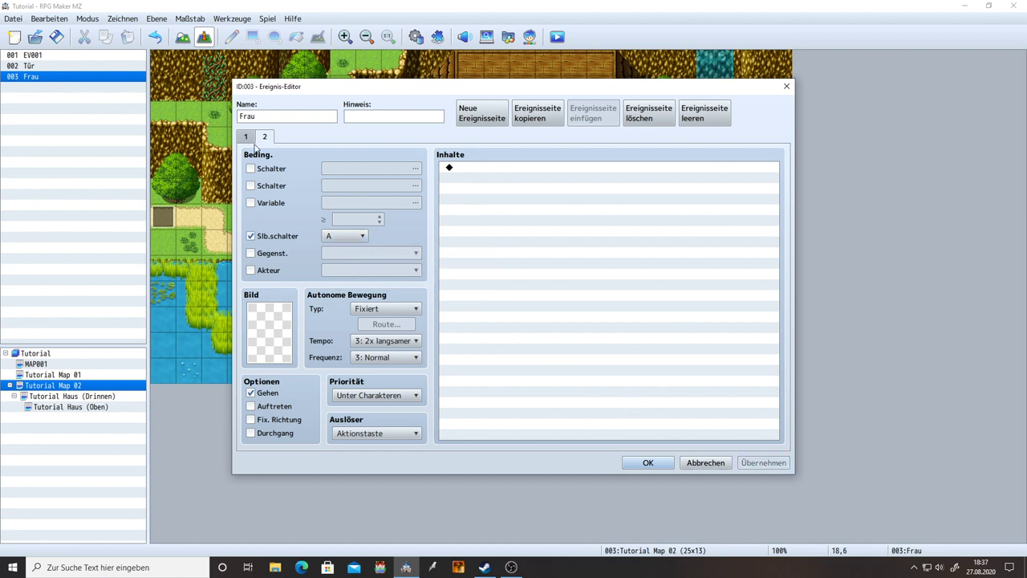
click(246, 137)
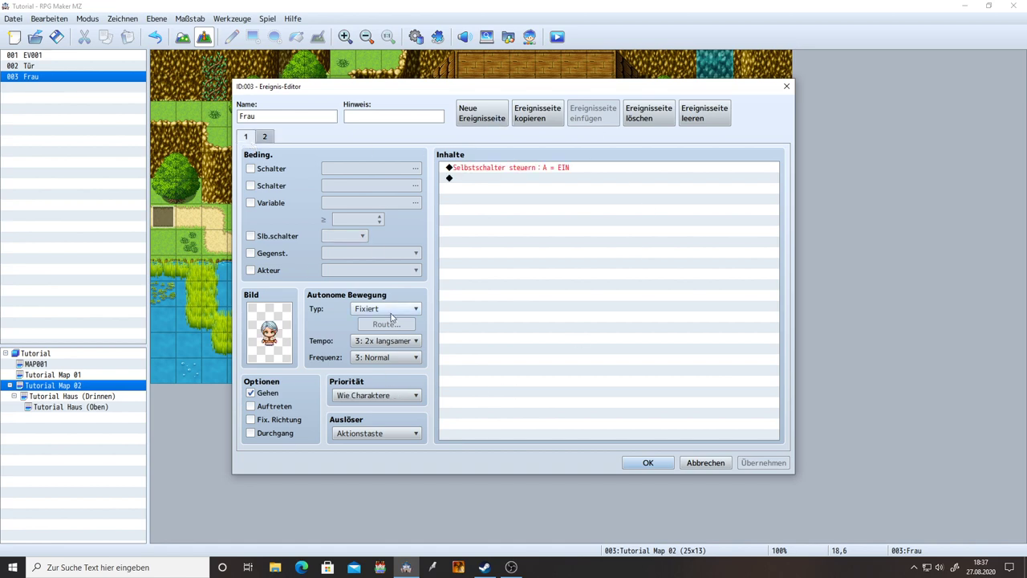
click(265, 136)
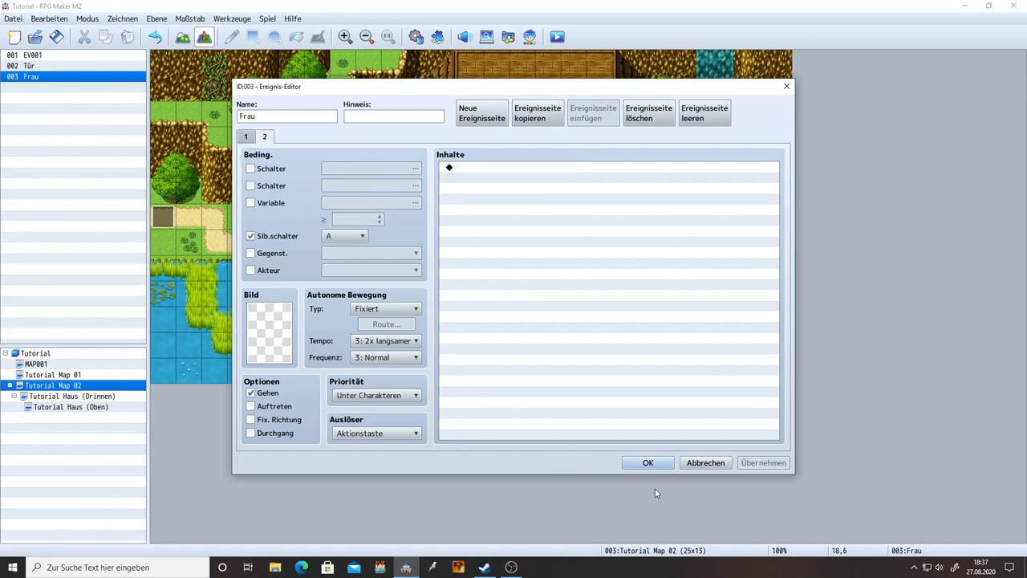
click(648, 462)
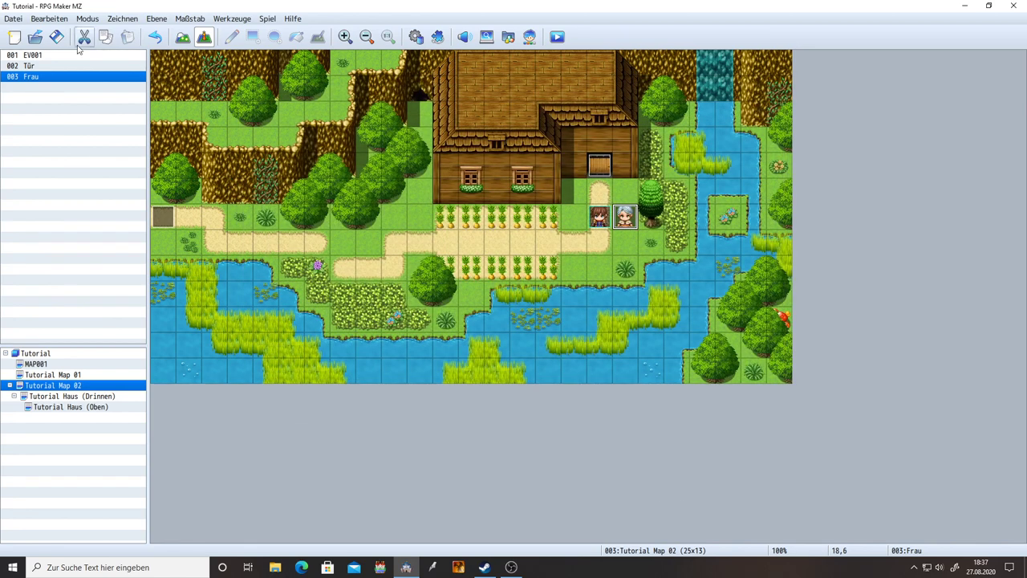
- Playtest the map with a new game: trigger the Frau event and walk across her tile
click(565, 43)
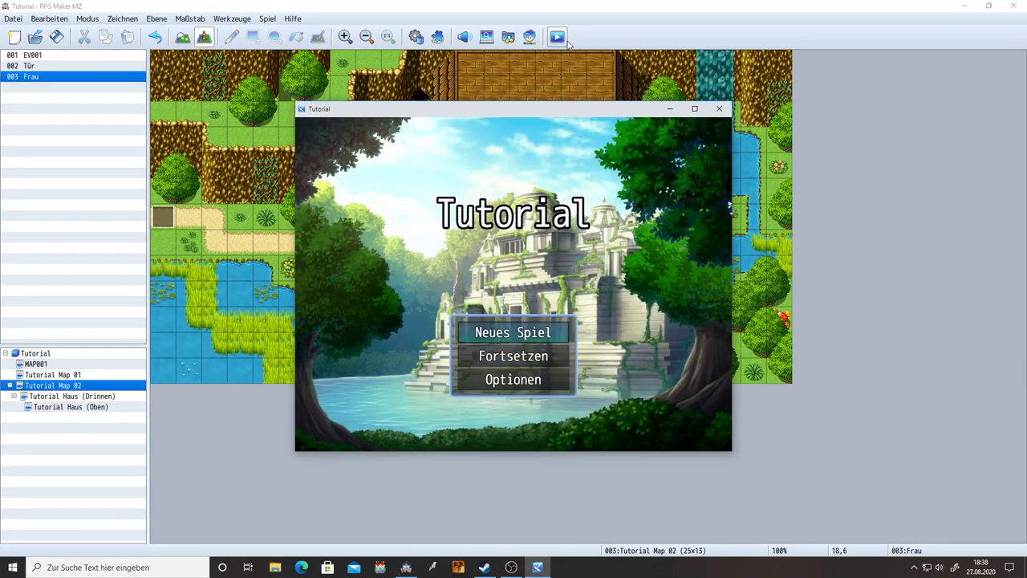
key(Return)
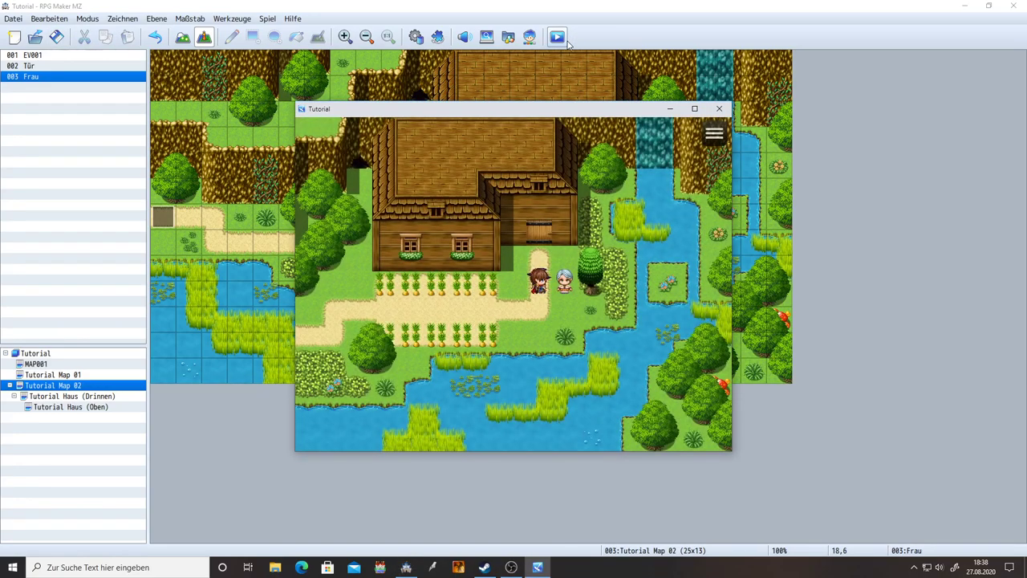
key(Right)
key(Down)
key(Down)
key(Down)
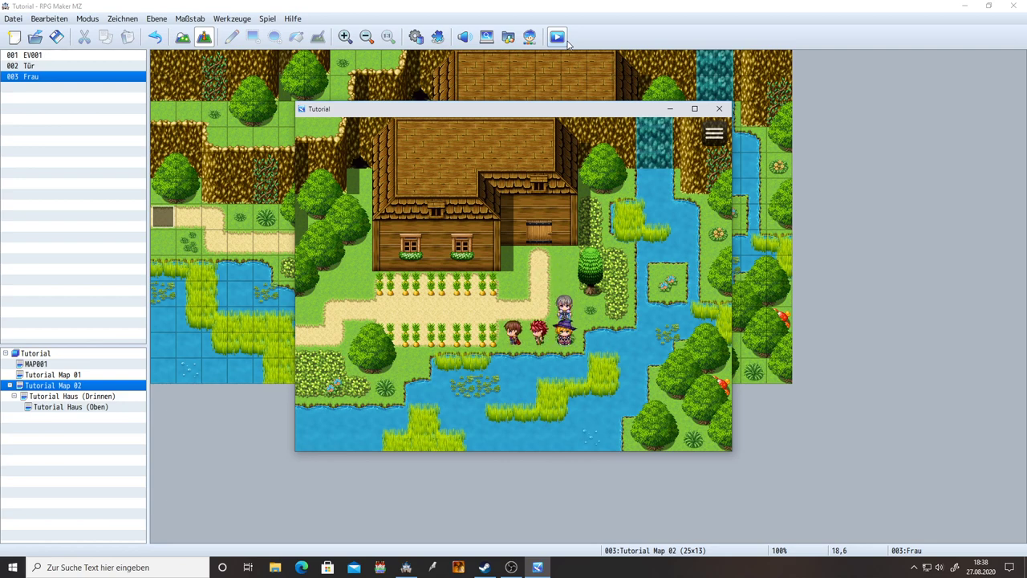
- Enter and leave the house in the playtest, check the Frau event's tile again, and end the test
key(Up)
key(Up)
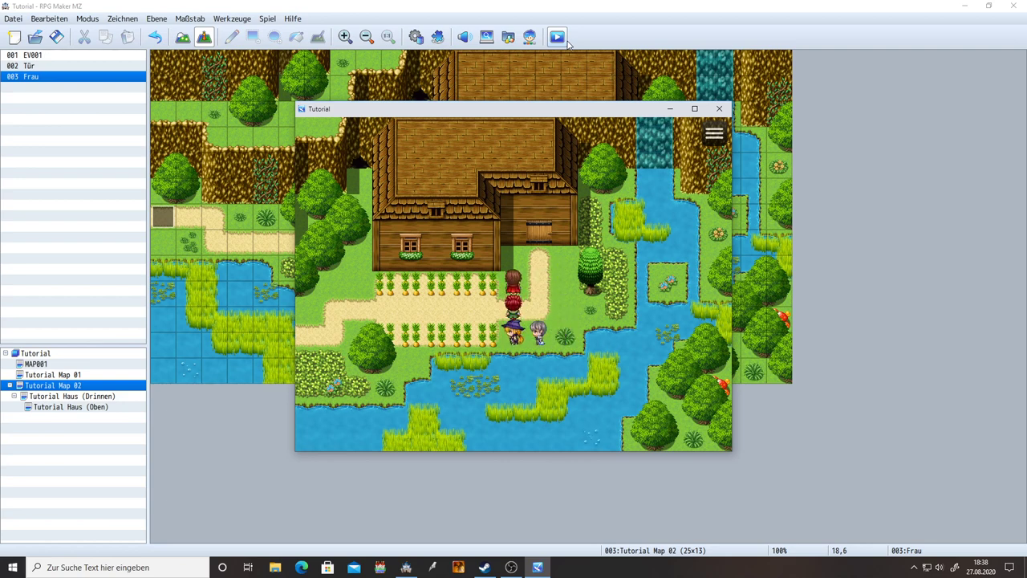
key(Up)
key(Right)
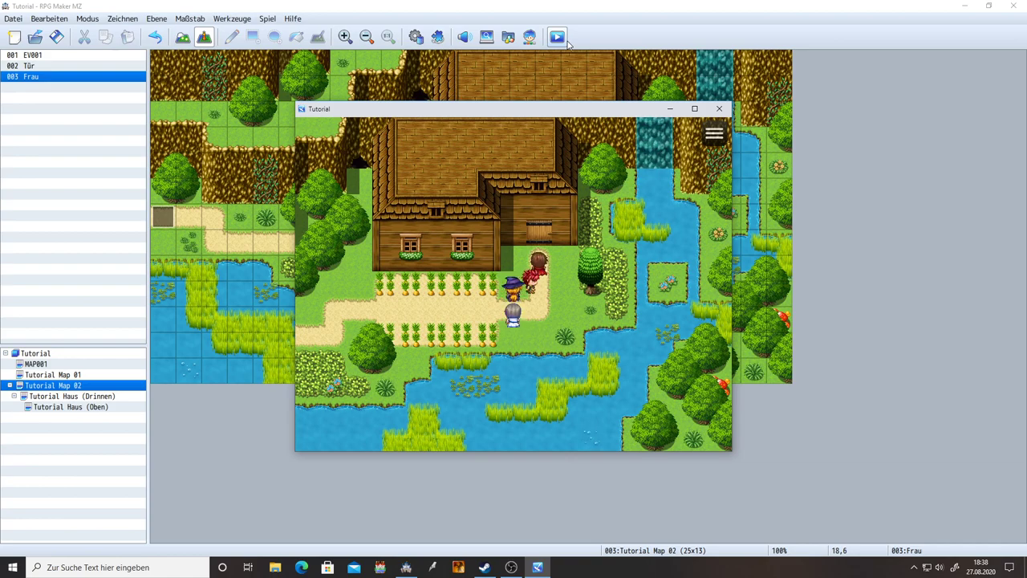
key(Up)
key(Down)
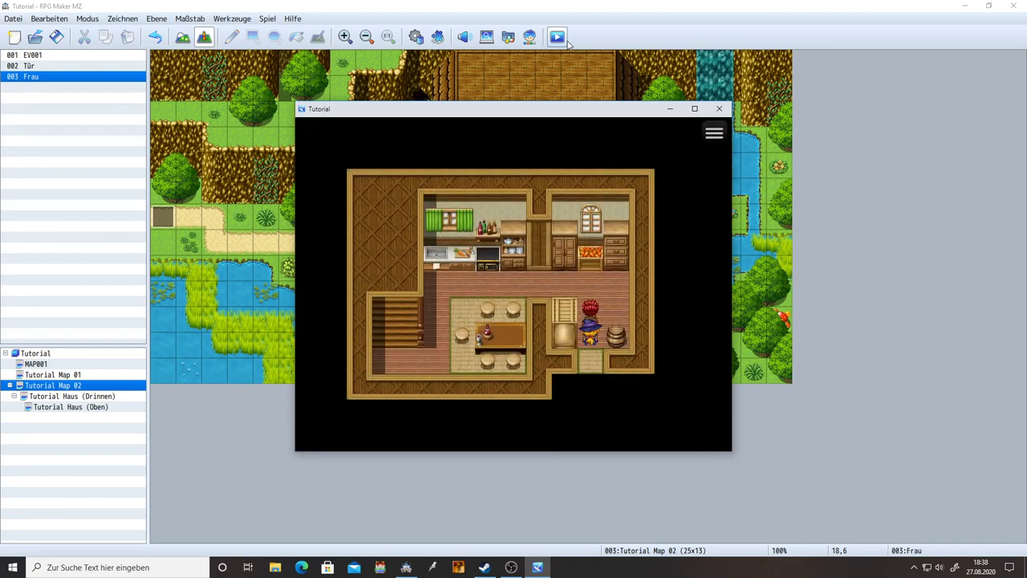
key(Down)
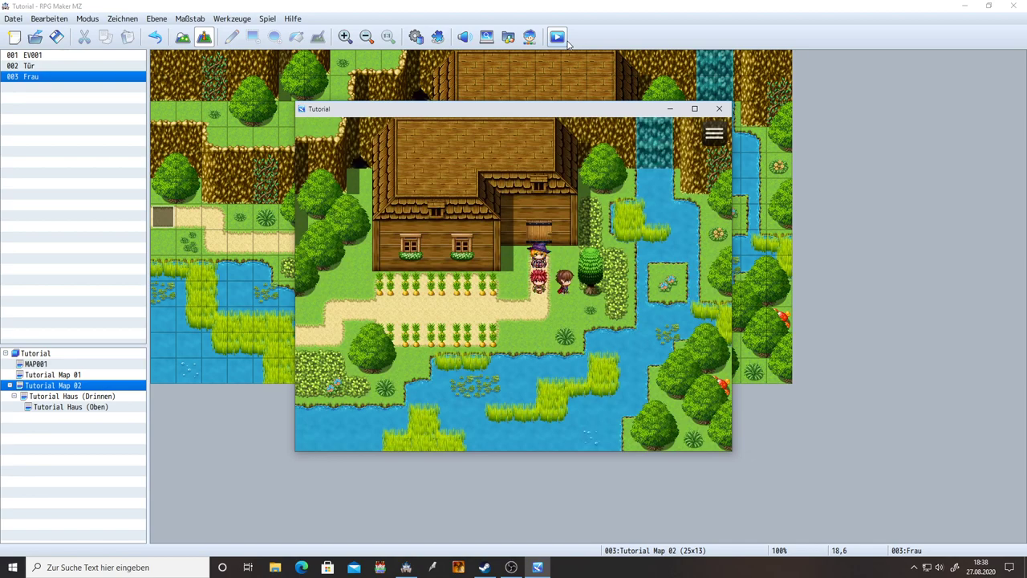
key(Left)
click(723, 109)
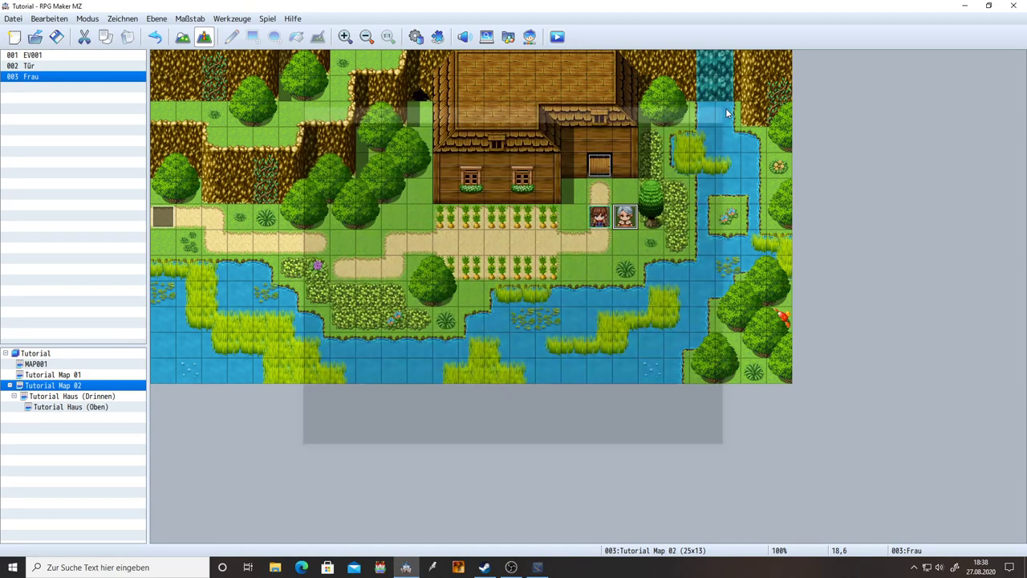
- Reopen the Frau event to review the self-switch command on page 1, and close it
click(35, 36)
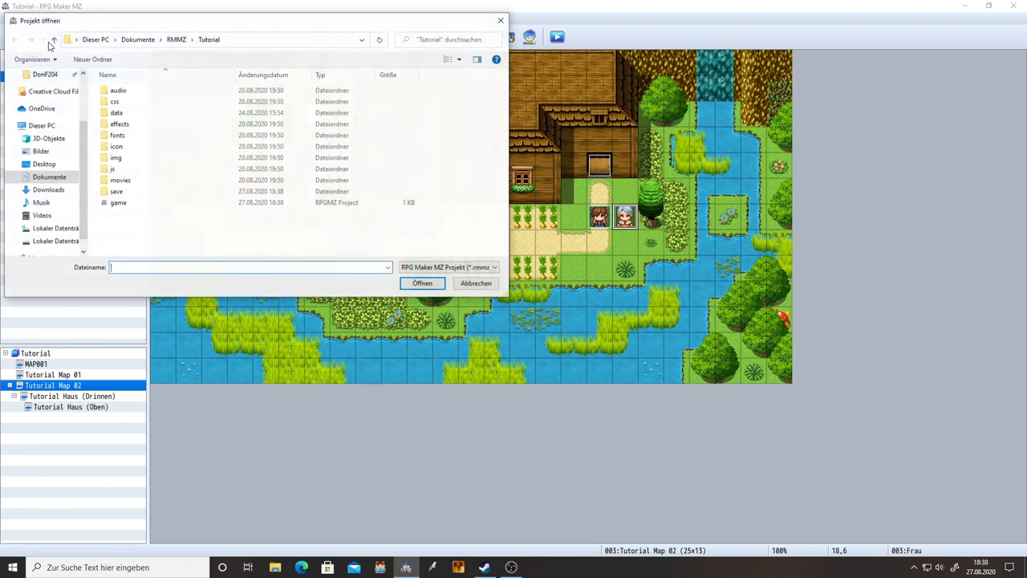
click(501, 20)
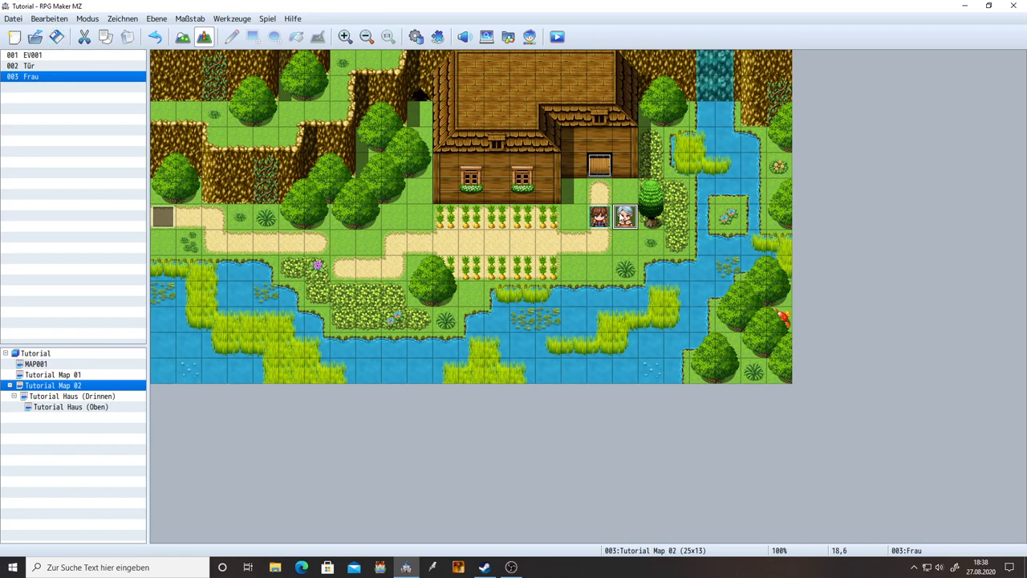
double_click(625, 217)
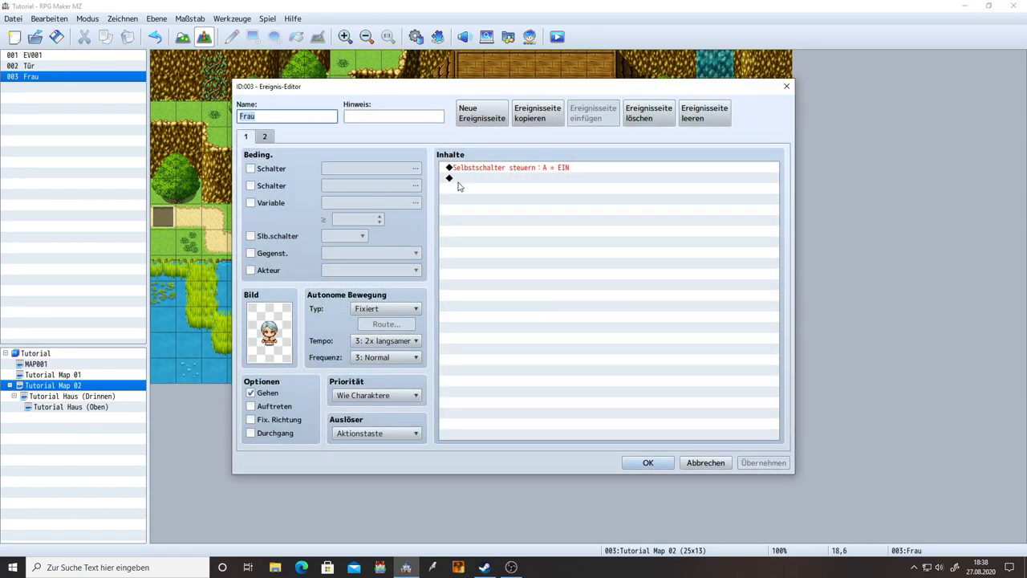
click(663, 461)
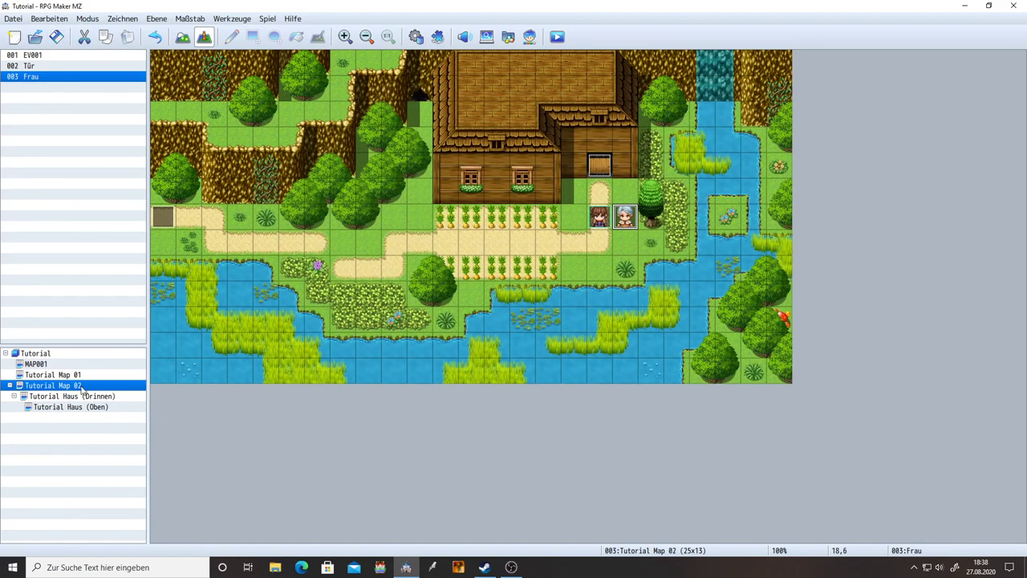
- Open the Szene 01 event on Tutorial Map 01 and add a command turning self-switch A to EIN at the end of its contents
click(56, 375)
double_click(164, 67)
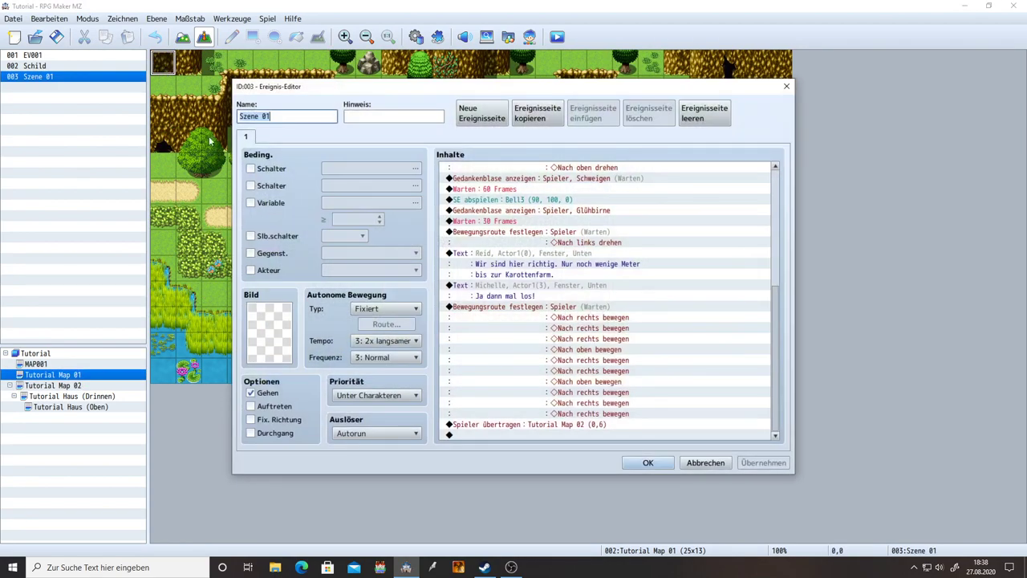
double_click(514, 434)
click(543, 288)
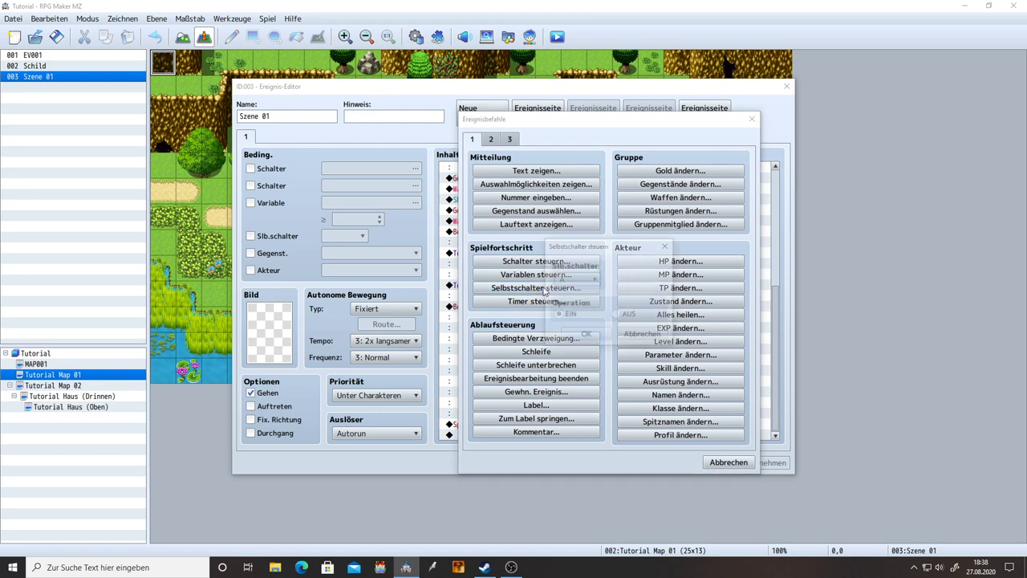
click(587, 334)
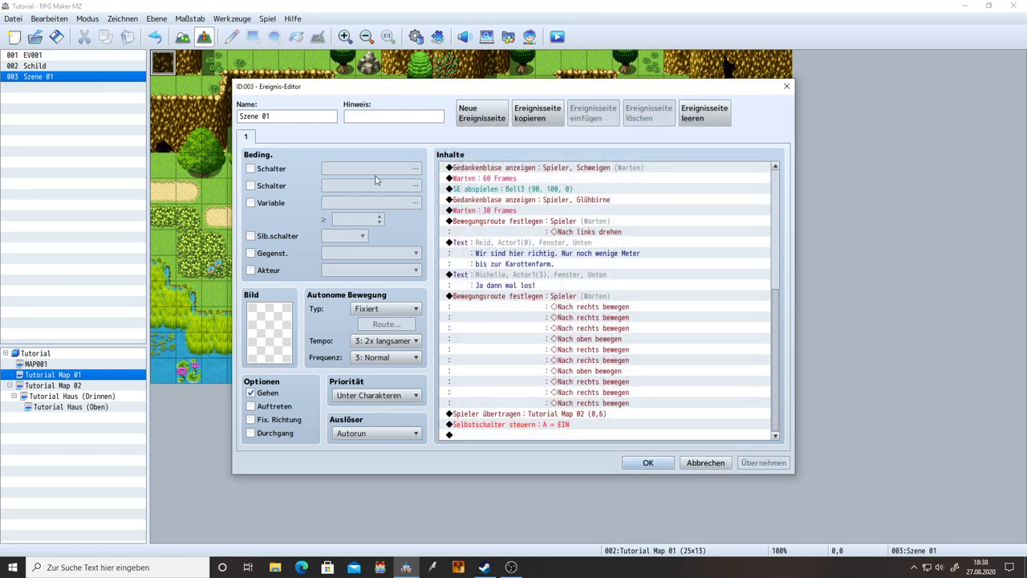
- Add a second page to Szene 01 with self-switch A as its condition, apply it, and close the event
click(476, 112)
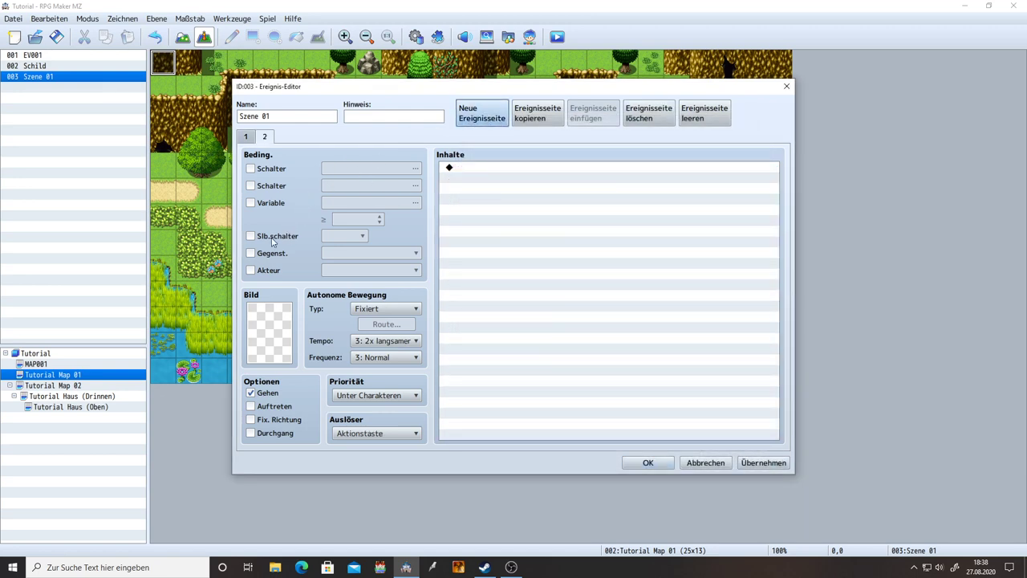
click(272, 239)
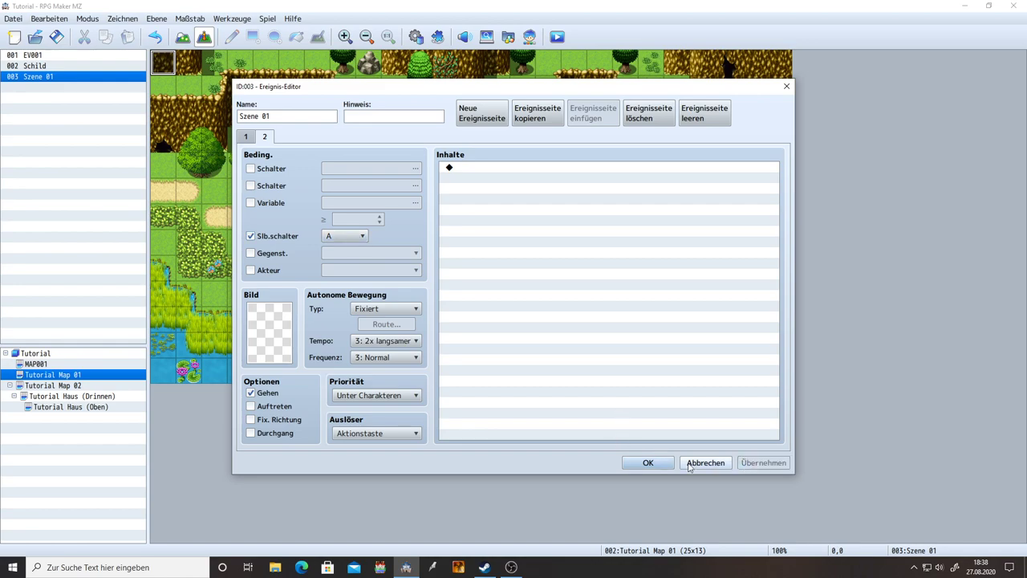
click(688, 463)
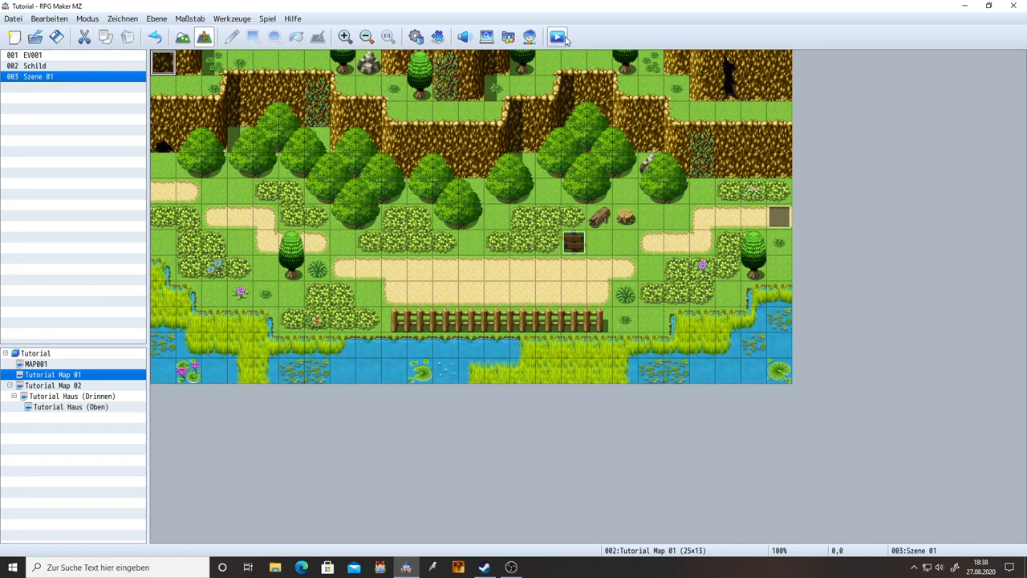
- Set the player's start position to tile 0,5 on Tutorial Map 01, at the start of the sand path
click(564, 41)
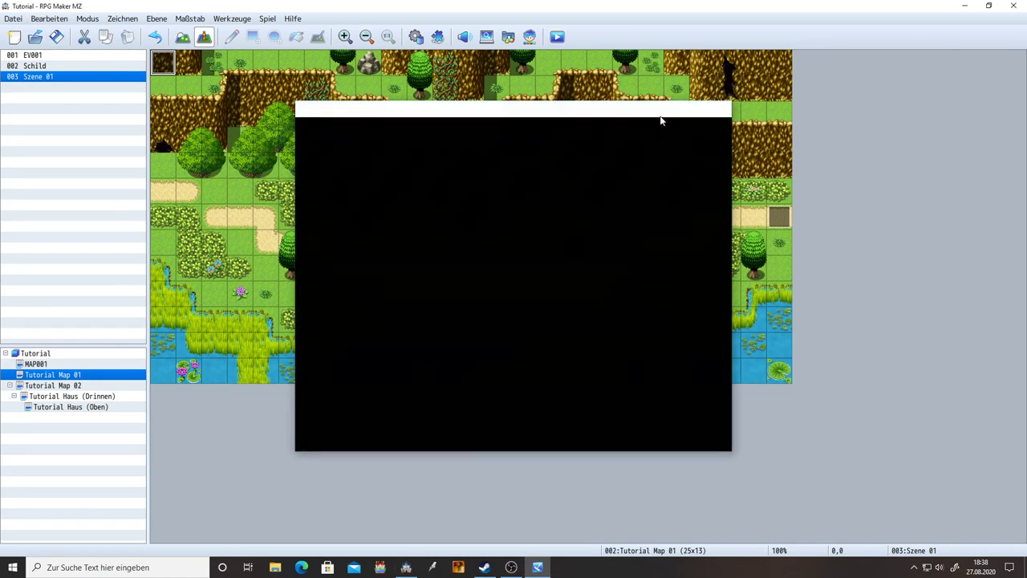
right_click(168, 195)
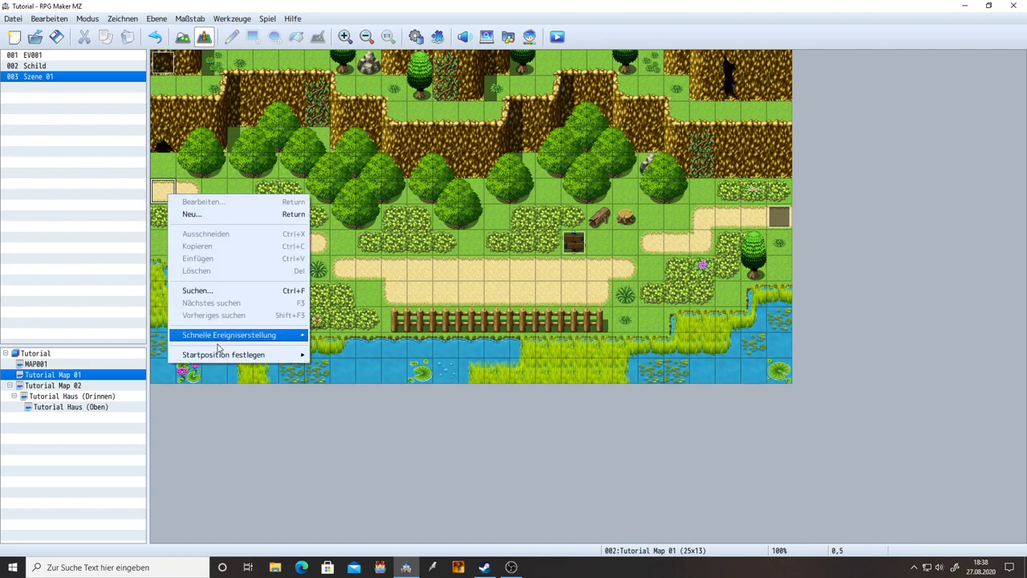
mouse_move(240, 354)
click(333, 355)
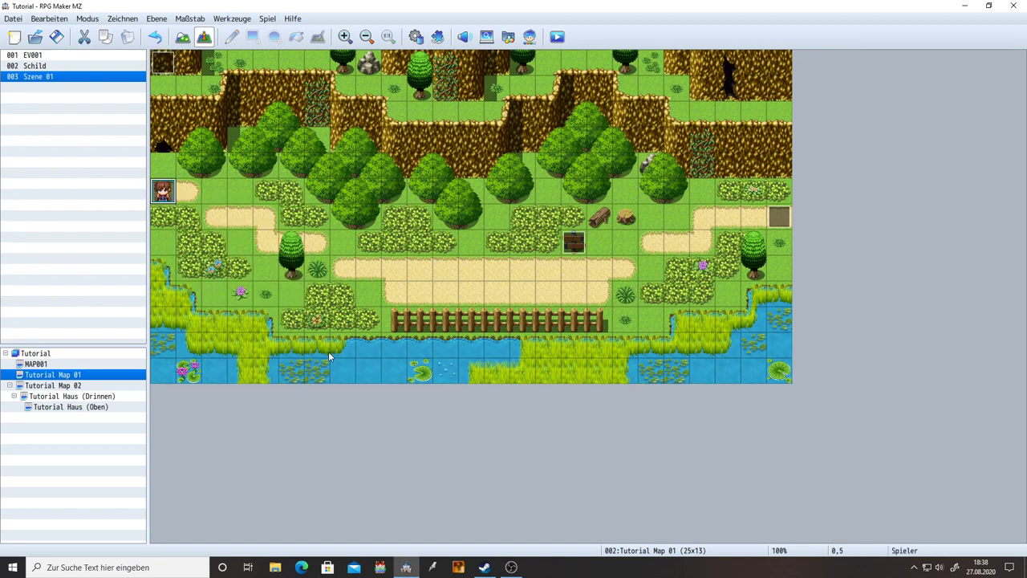
- Playtest the Szene 01 cutscene from a new game, advance its dialogue, return to Tutorial Map 01, and end the test
click(556, 37)
key(Return)
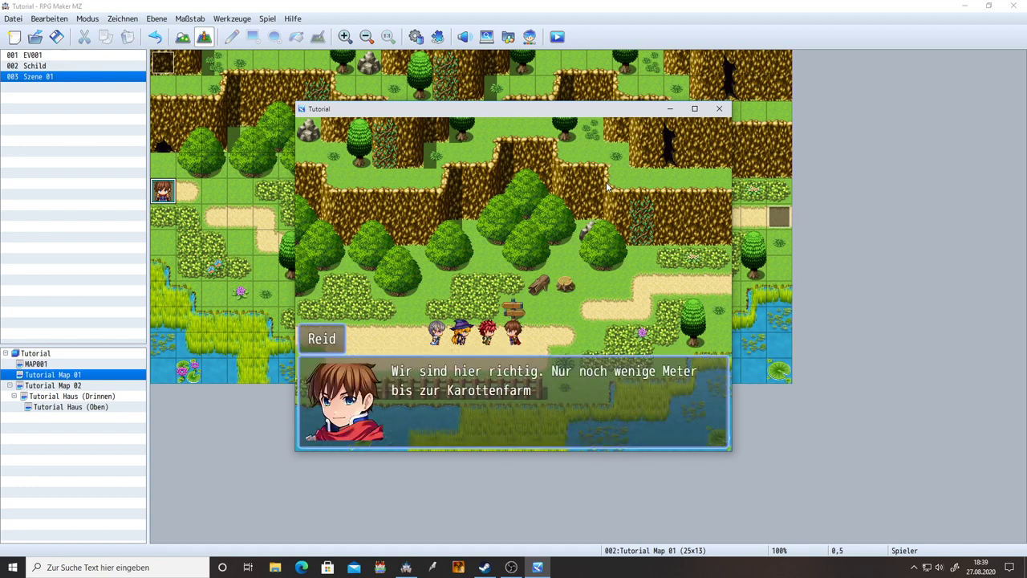
key(Return)
key(Return)
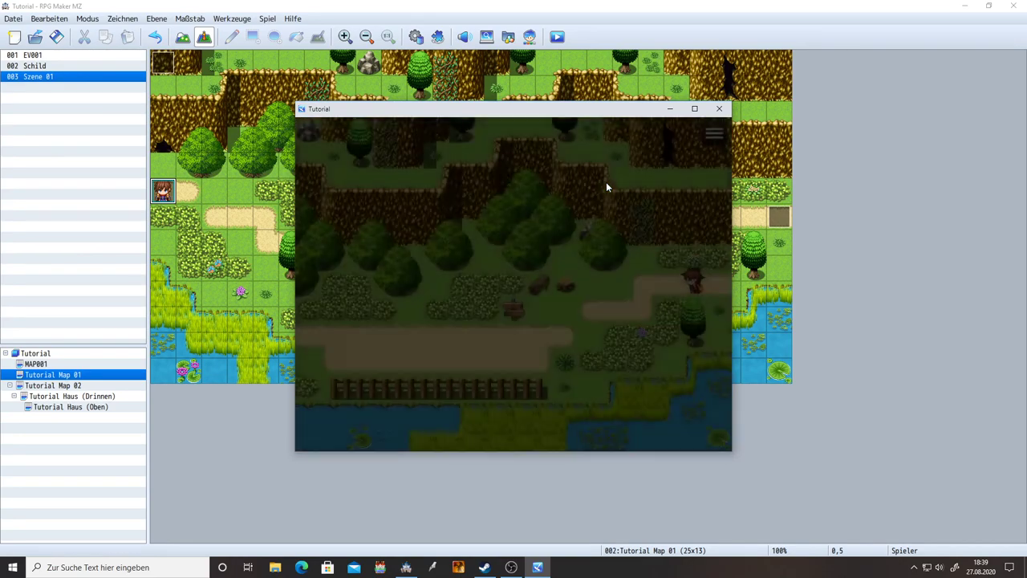
click(719, 109)
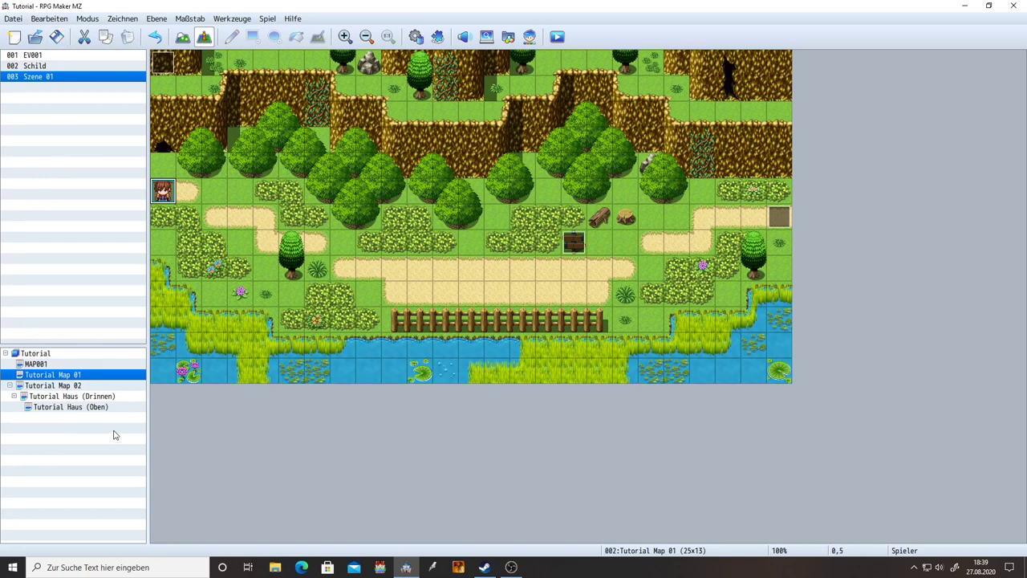
- Create an event named Szene 02 at tile 0,0 of Tutorial Map 02 and set its trigger to Autorun
click(89, 387)
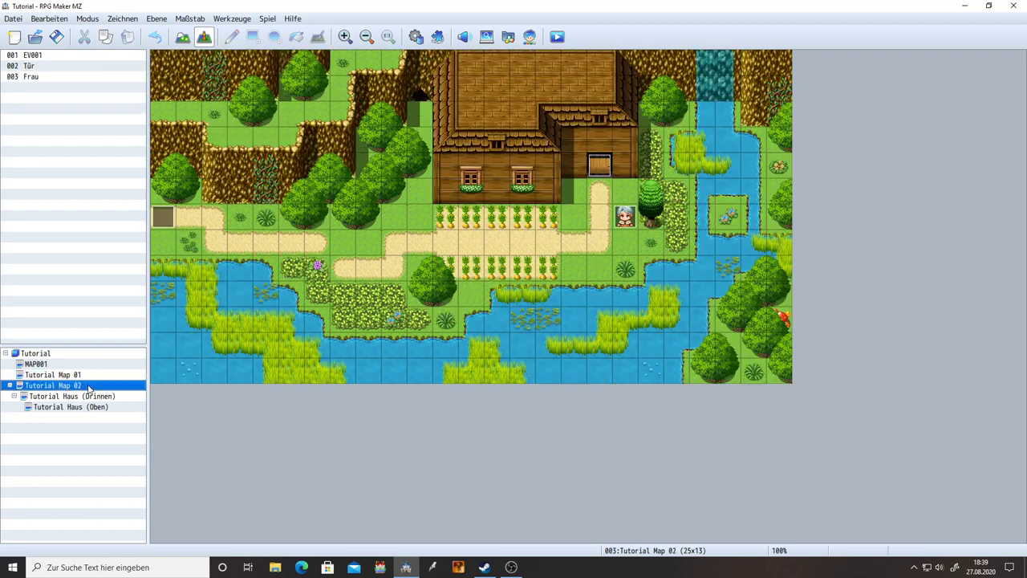
click(624, 216)
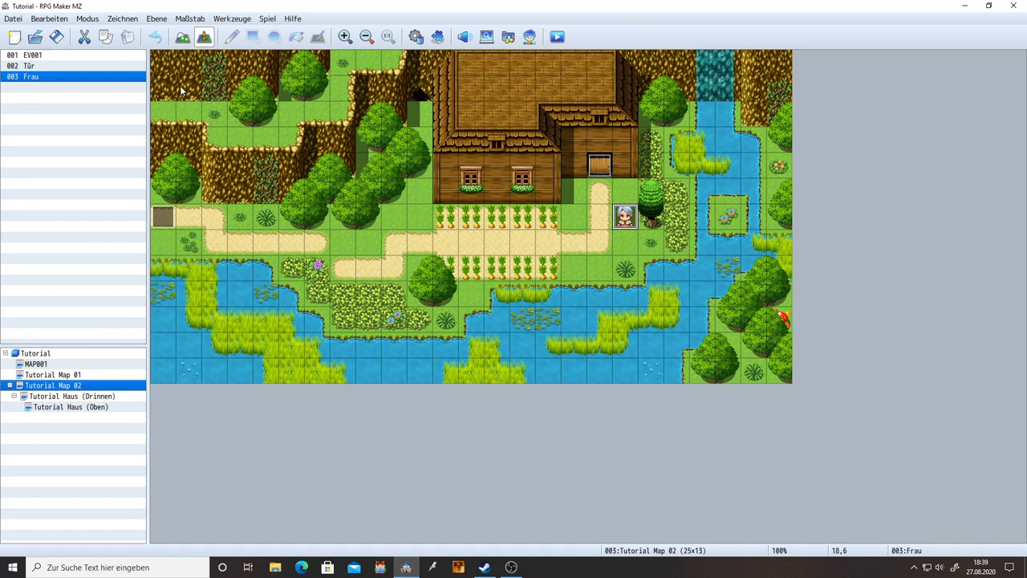
click(170, 64)
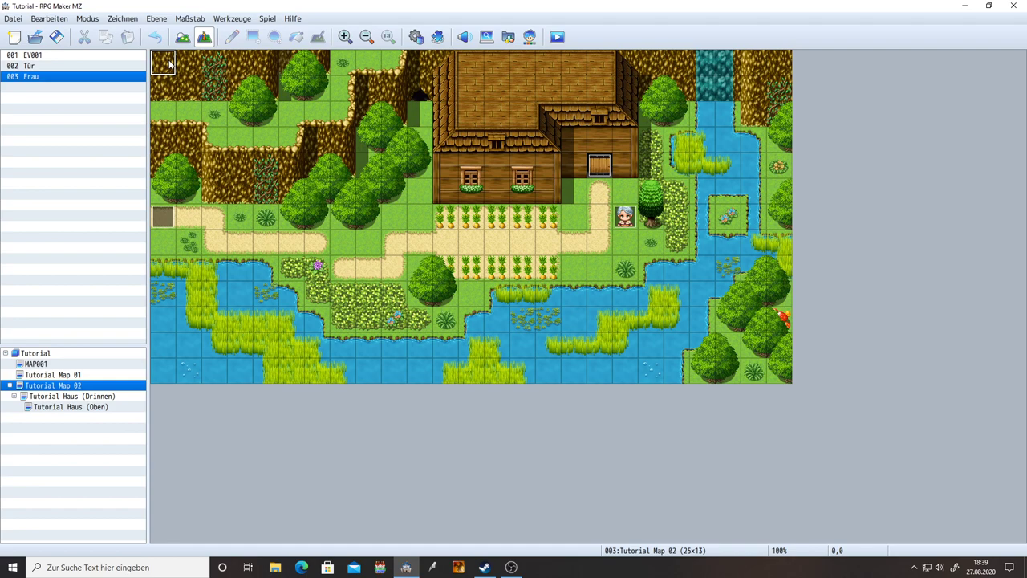
double_click(171, 64)
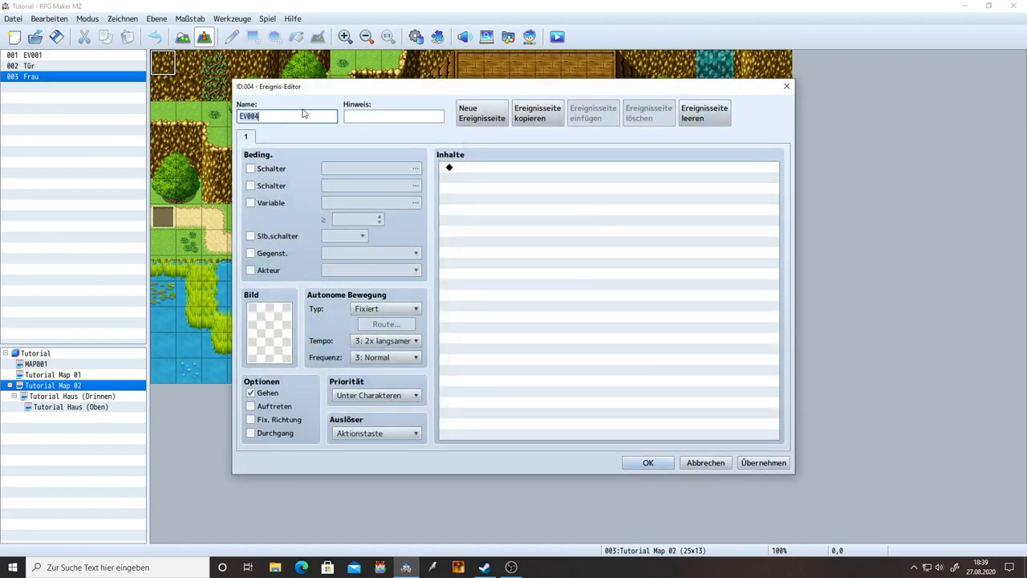
key(BackSpace)
click(759, 463)
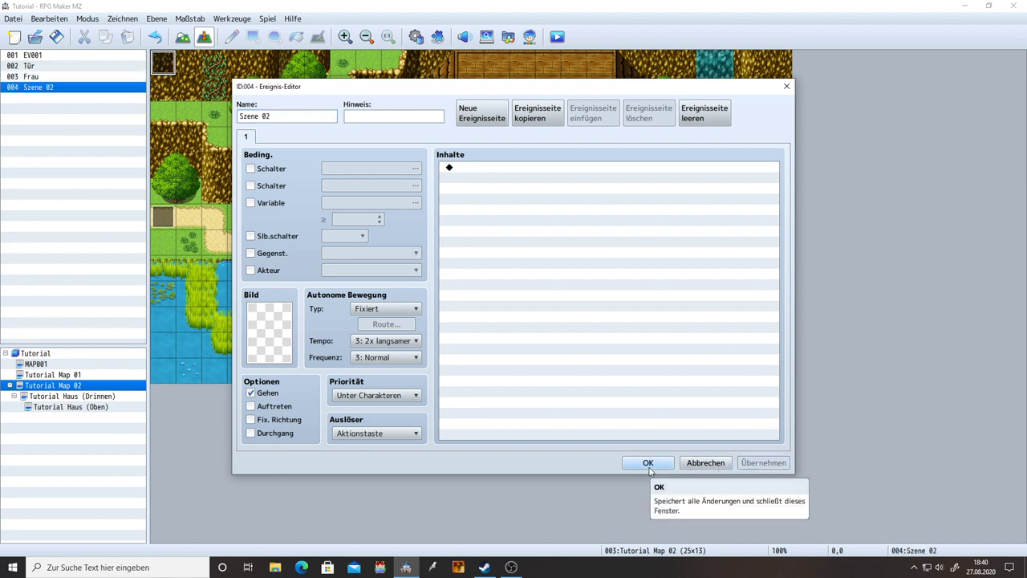
click(386, 434)
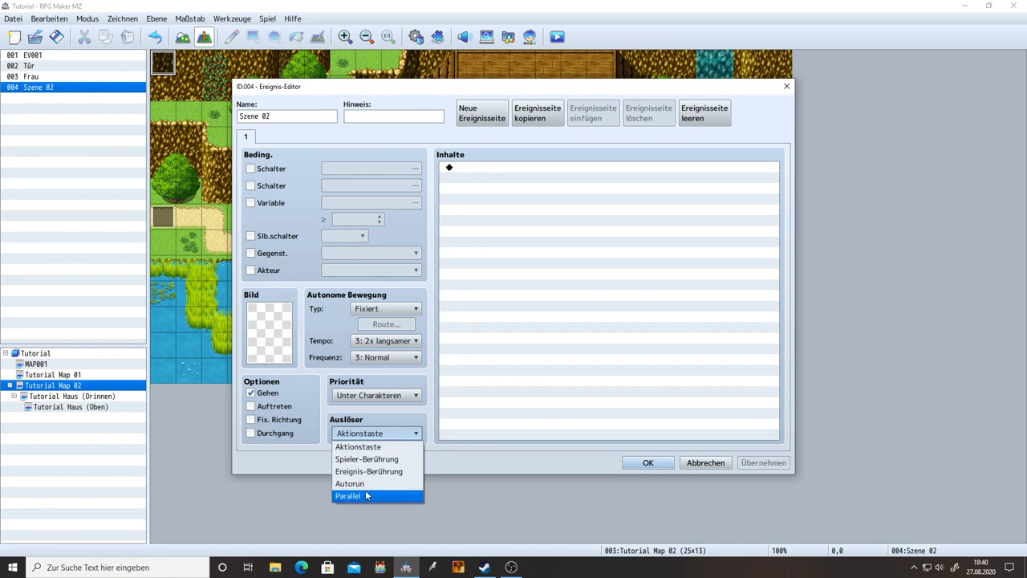
click(369, 482)
- Start a movement route command for Spieler in Szene 02 and set the preview's starting point to tile 0,6
click(614, 283)
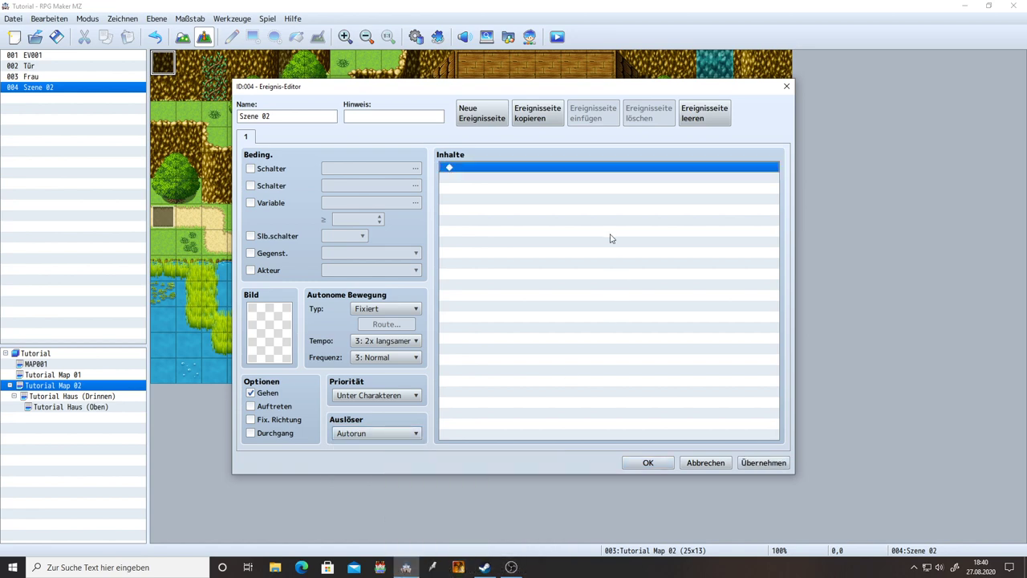
double_click(469, 168)
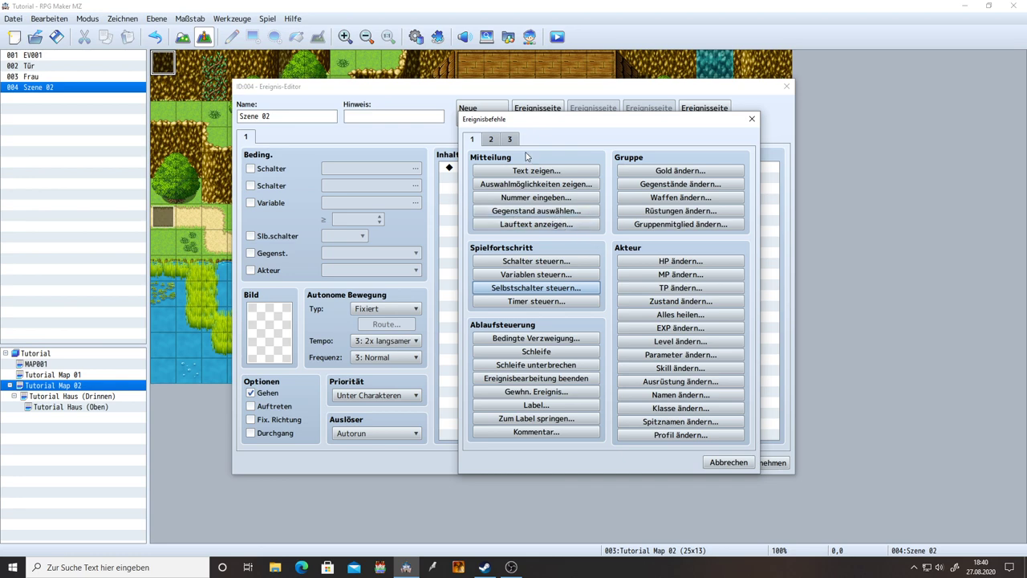
click(491, 141)
click(549, 228)
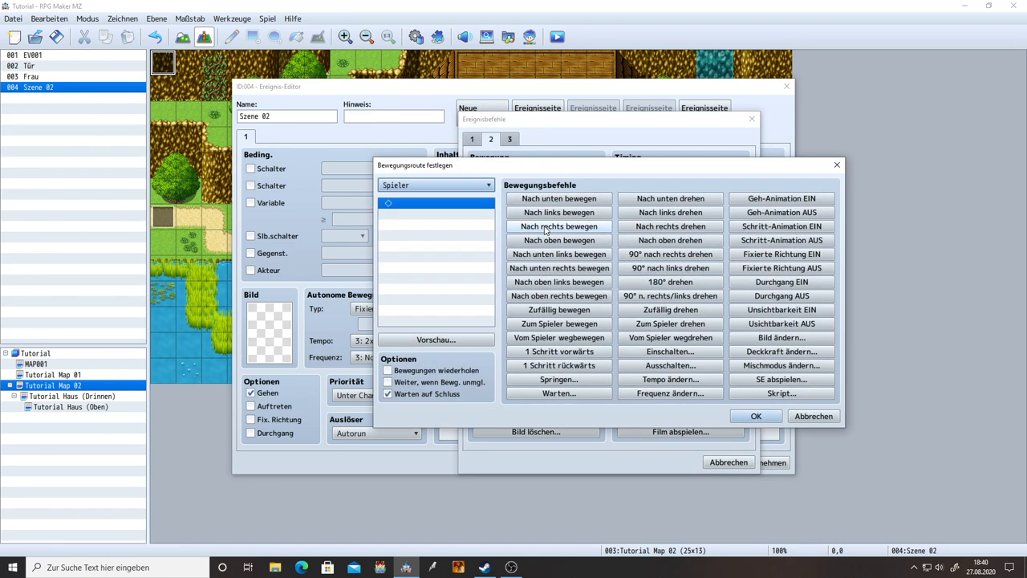
click(422, 339)
click(393, 204)
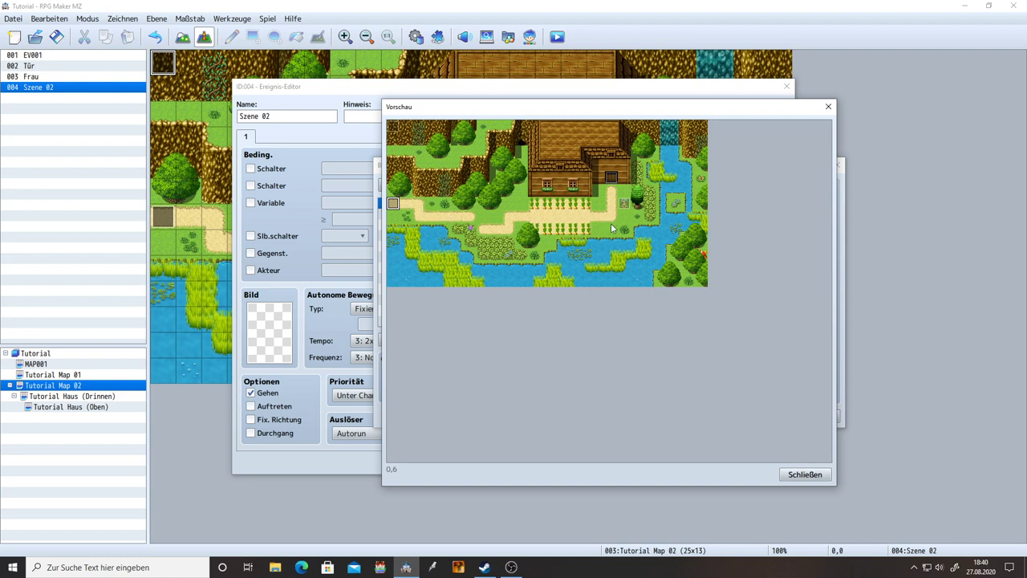
click(805, 475)
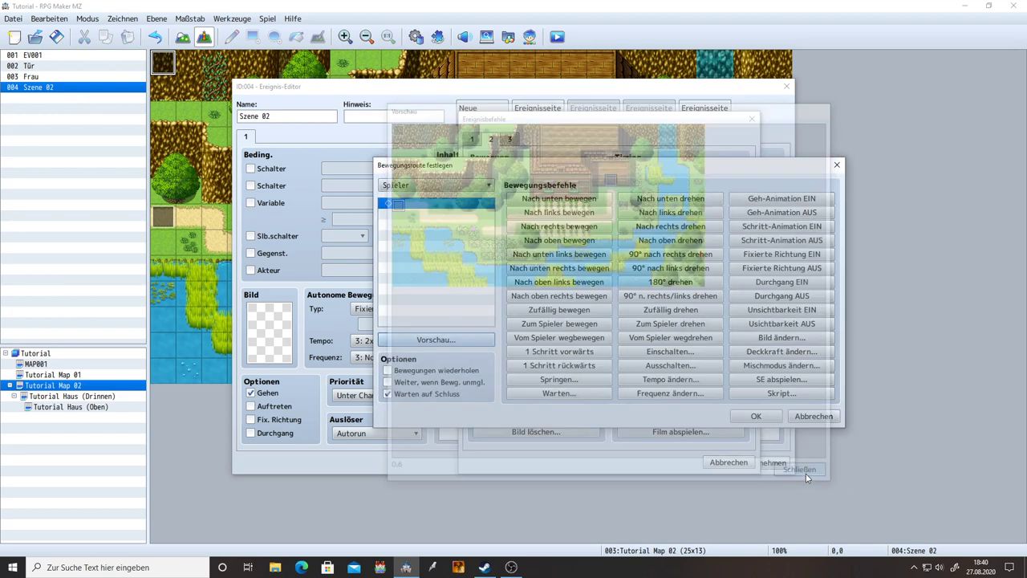
- Build the player's route from two moves right, one move down and twelve moves right, and preview the path
click(592, 227)
click(592, 228)
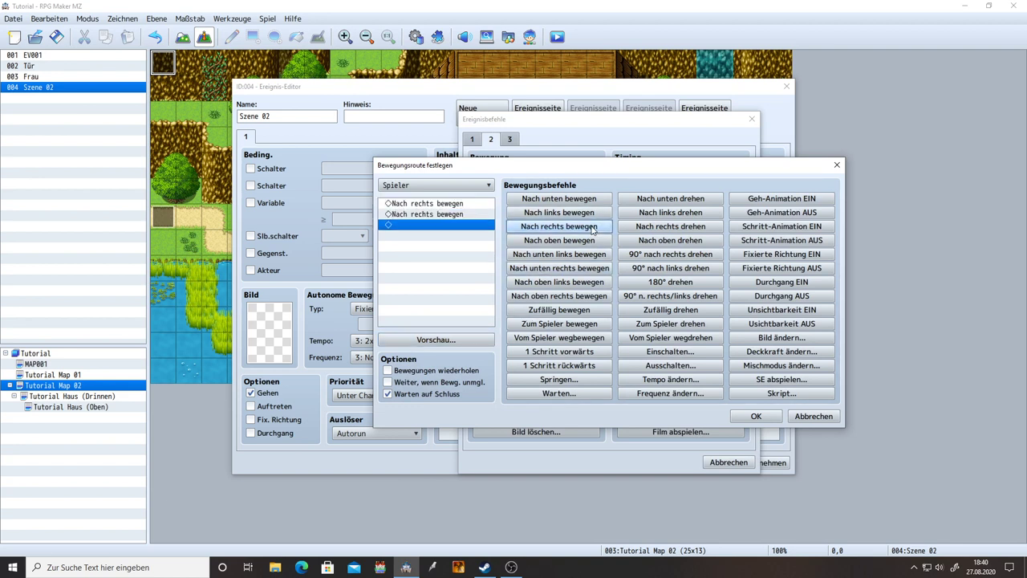
click(561, 201)
click(568, 228)
click(567, 228)
click(567, 228)
click(567, 228)
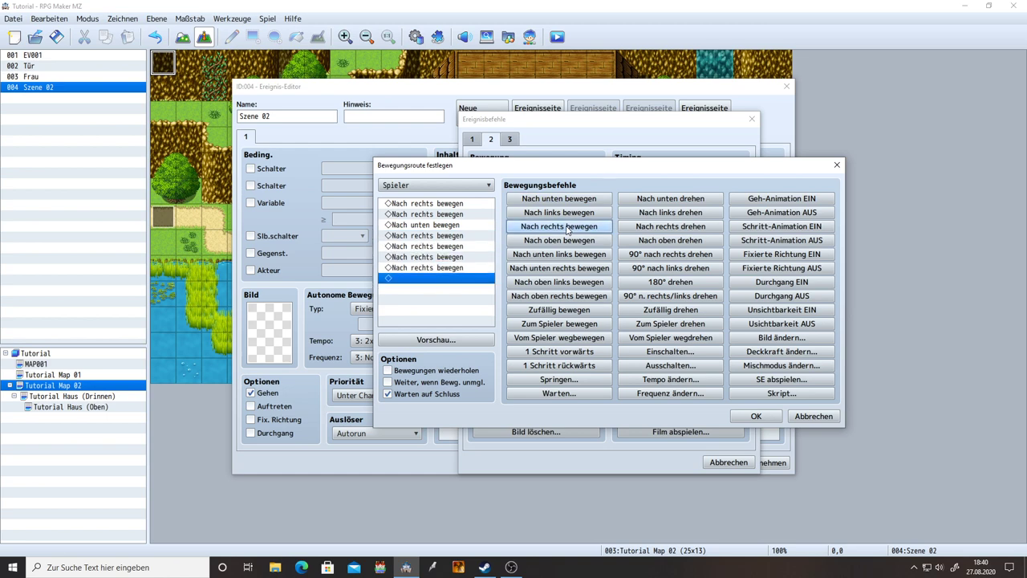
click(567, 228)
click(567, 228)
click(567, 228)
click(567, 227)
click(436, 339)
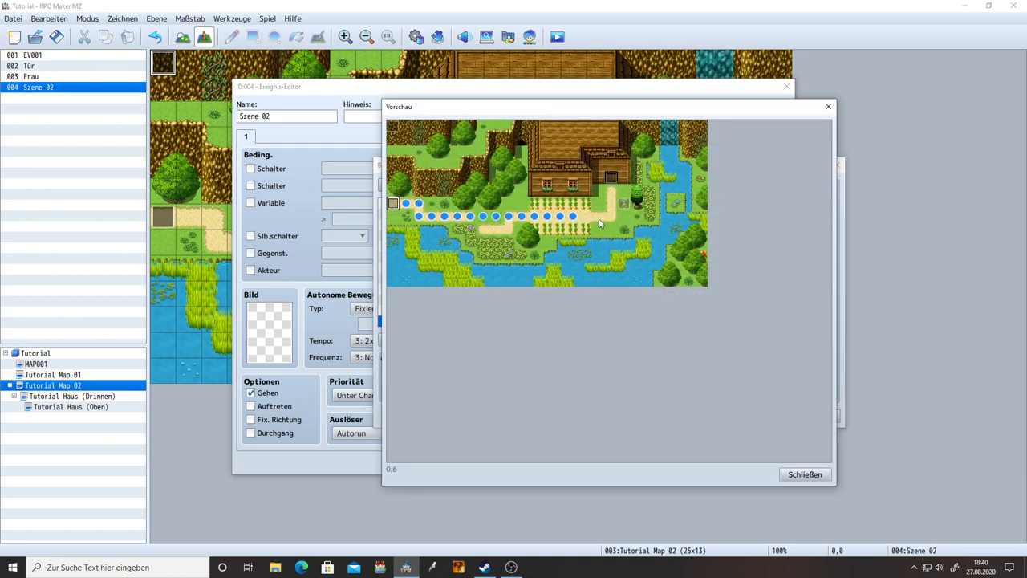
click(826, 108)
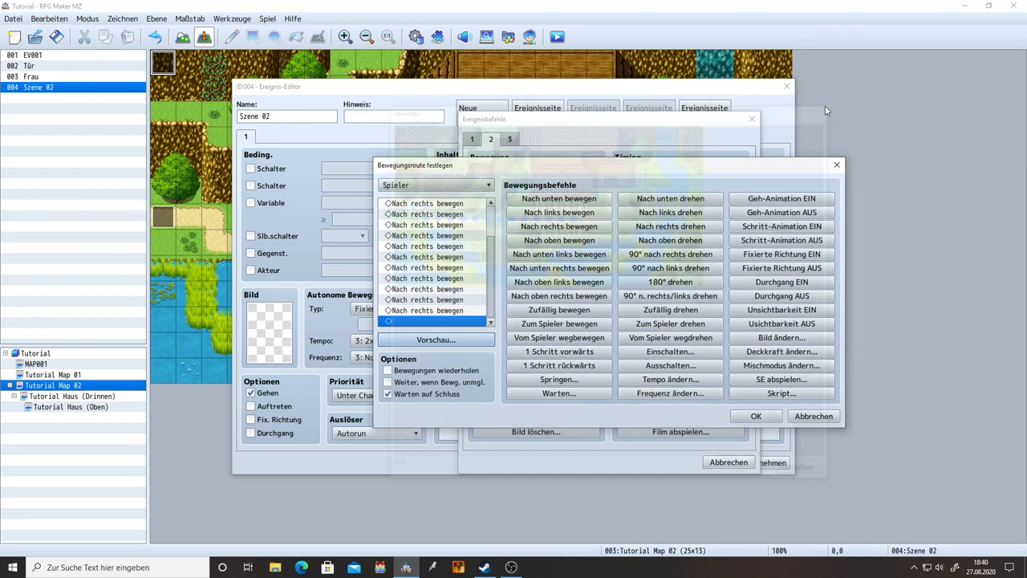
- Extend the player's route by one more move right, preview it, confirm the route and apply the event
click(555, 230)
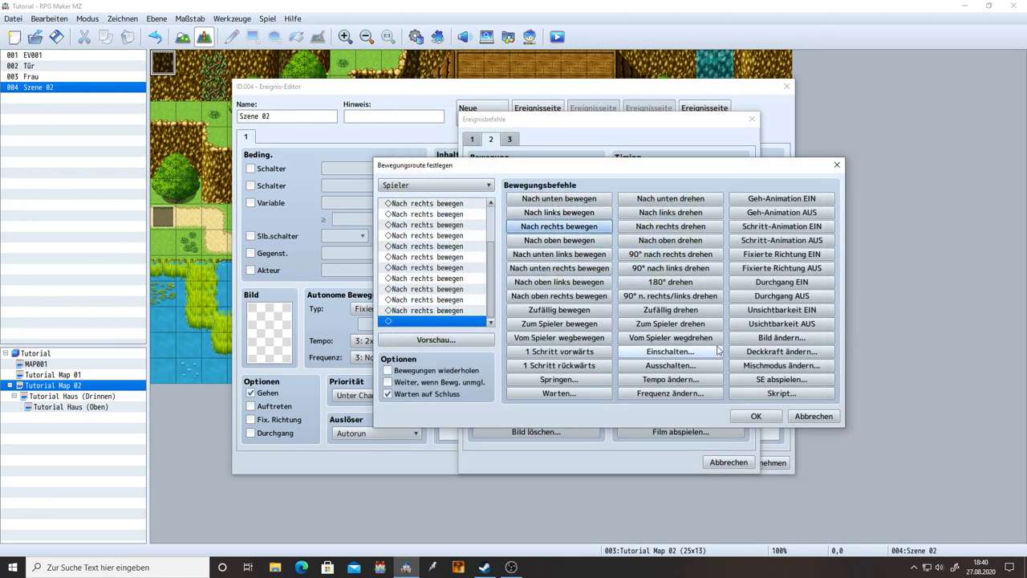
click(480, 337)
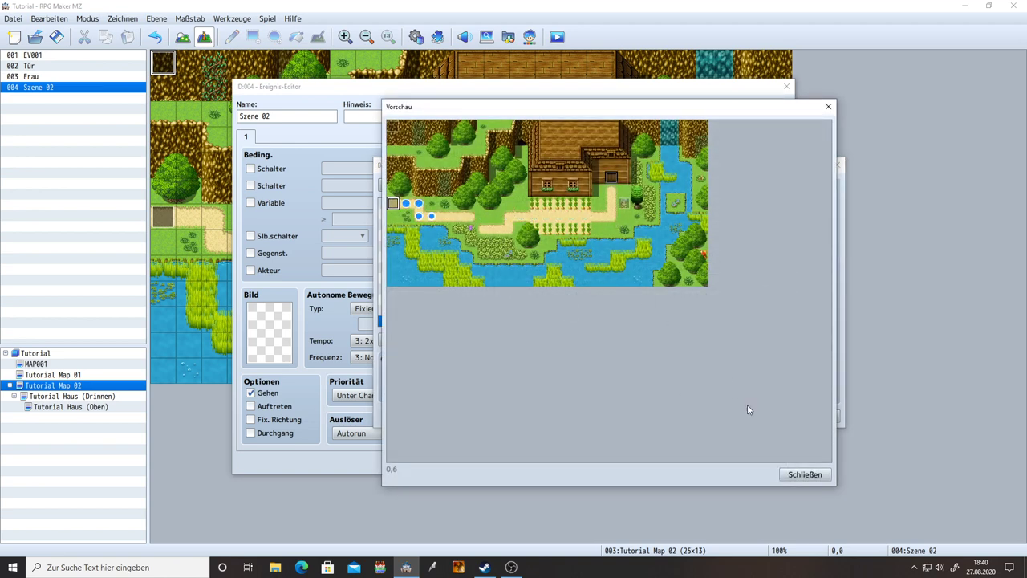
click(805, 475)
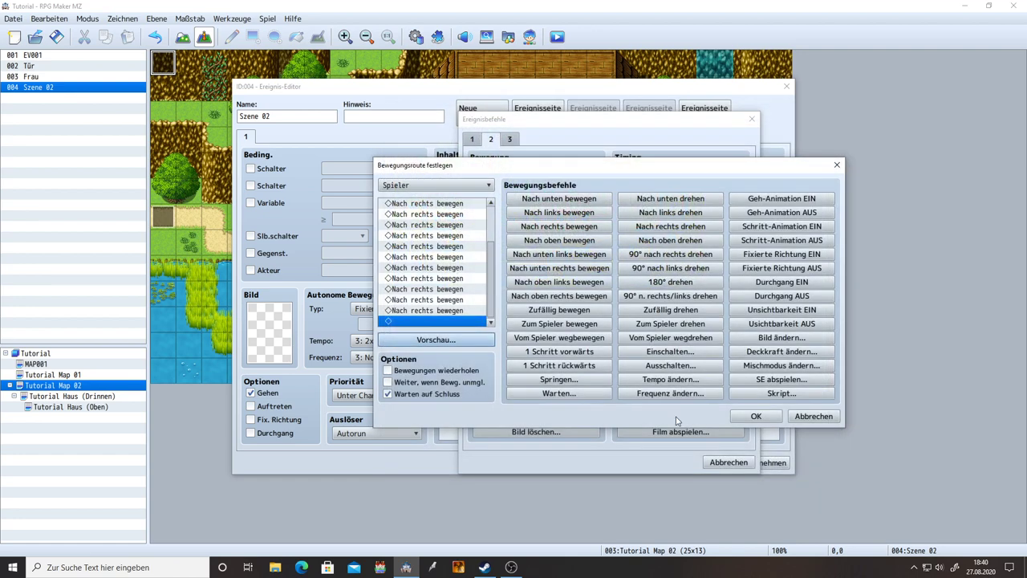
click(756, 417)
click(763, 462)
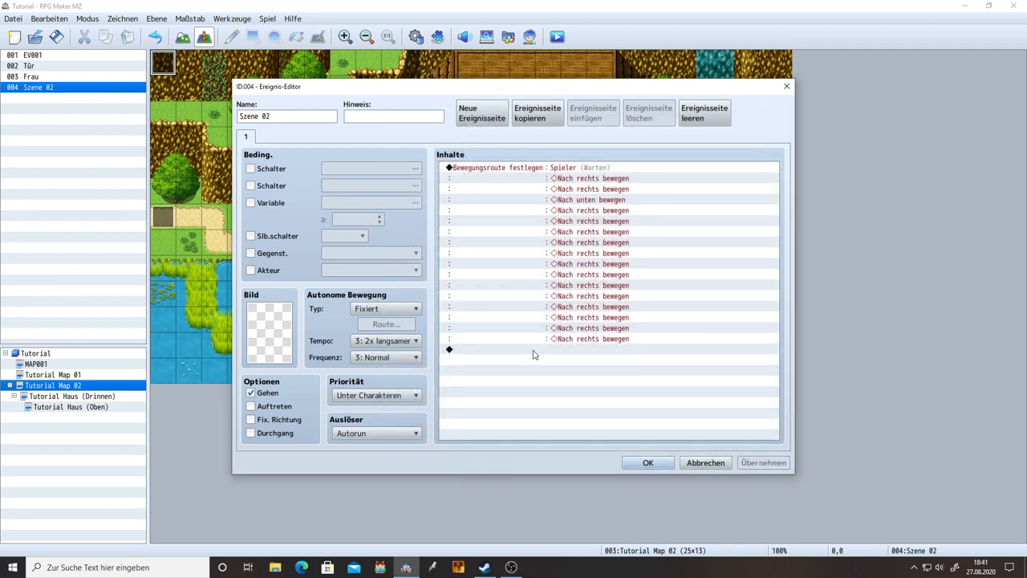
- Reopen the player's first movement route to examine its Warten auf Schluss option, and close it
double_click(597, 167)
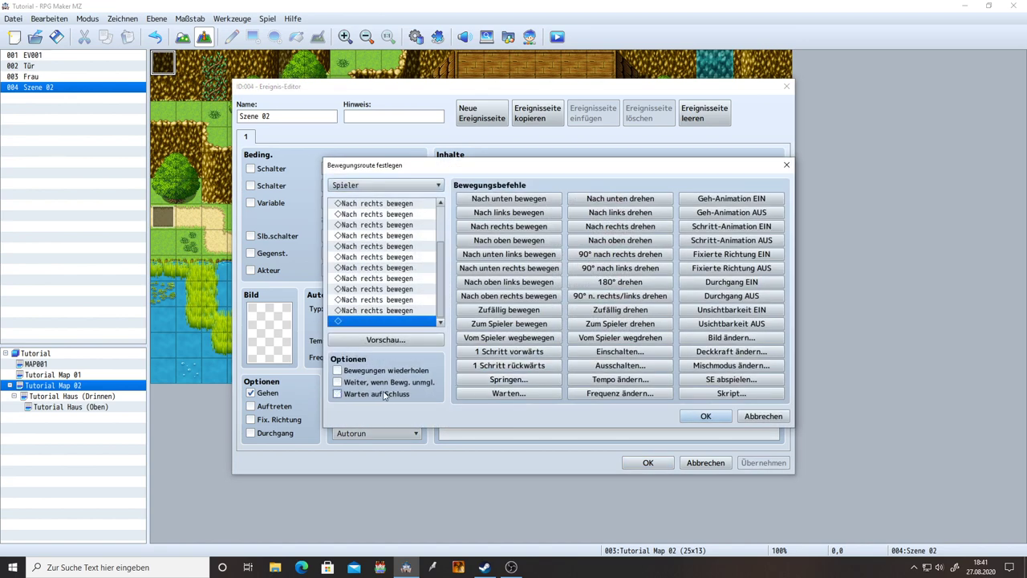
click(705, 415)
click(766, 465)
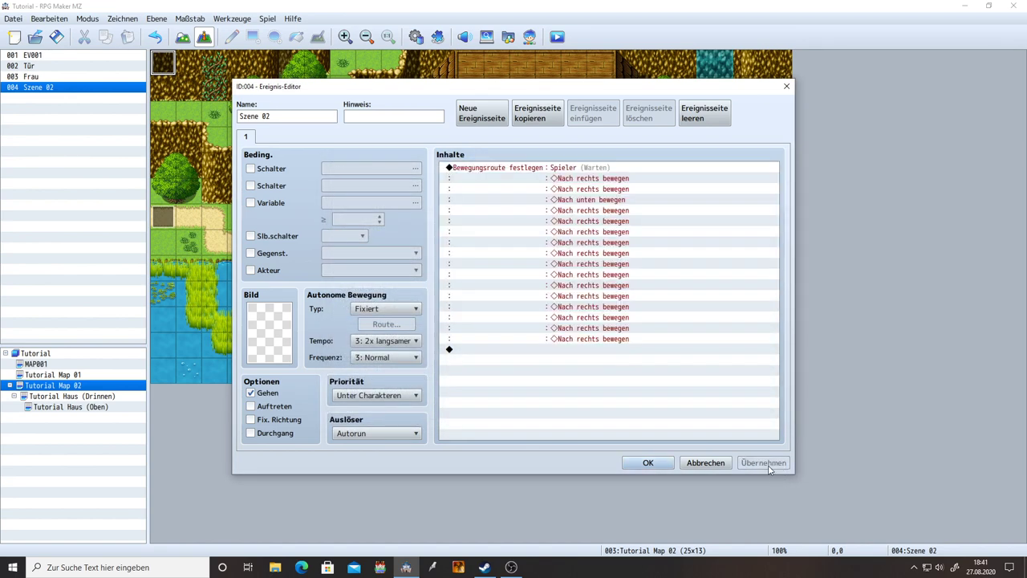
- Add an Ausruf thought balloon over Frau after the movement route, without waiting for completion, and apply the event
double_click(567, 349)
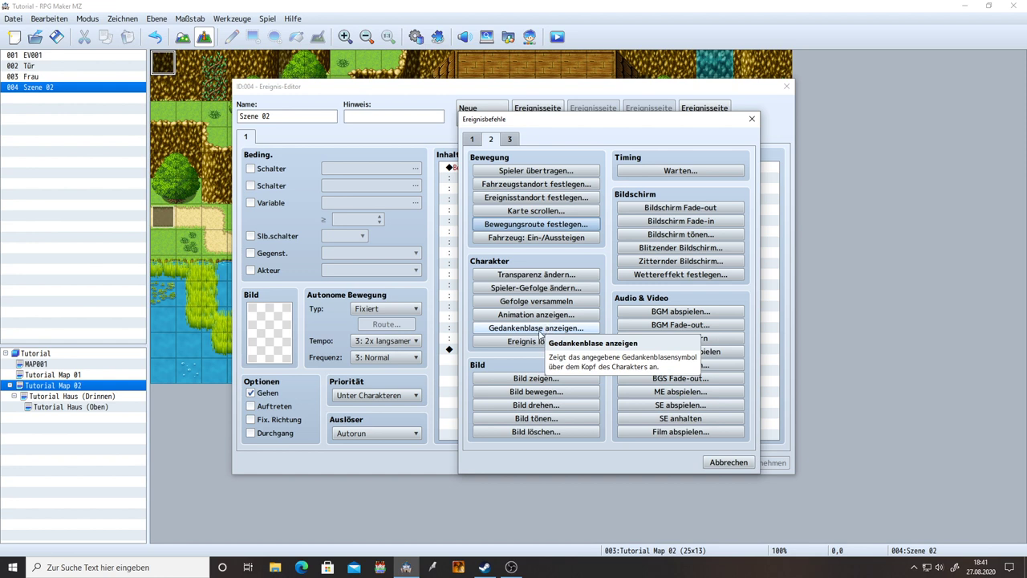
click(540, 329)
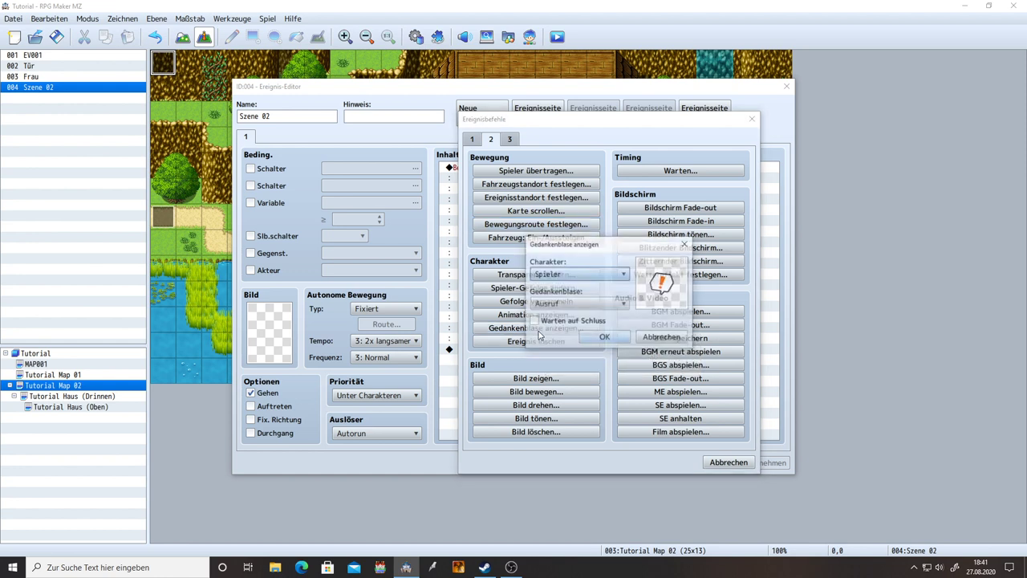
click(547, 275)
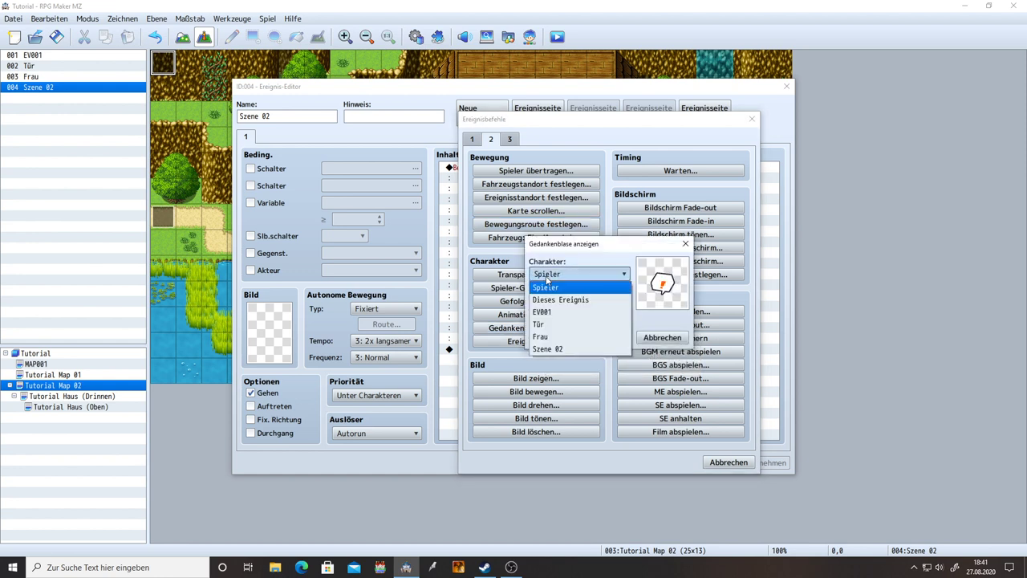
click(553, 337)
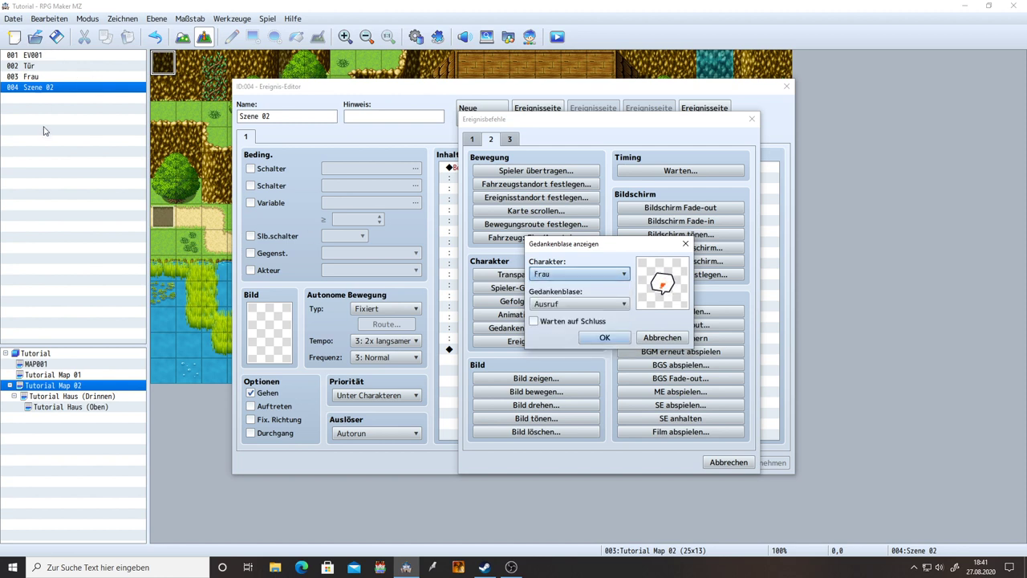
click(557, 274)
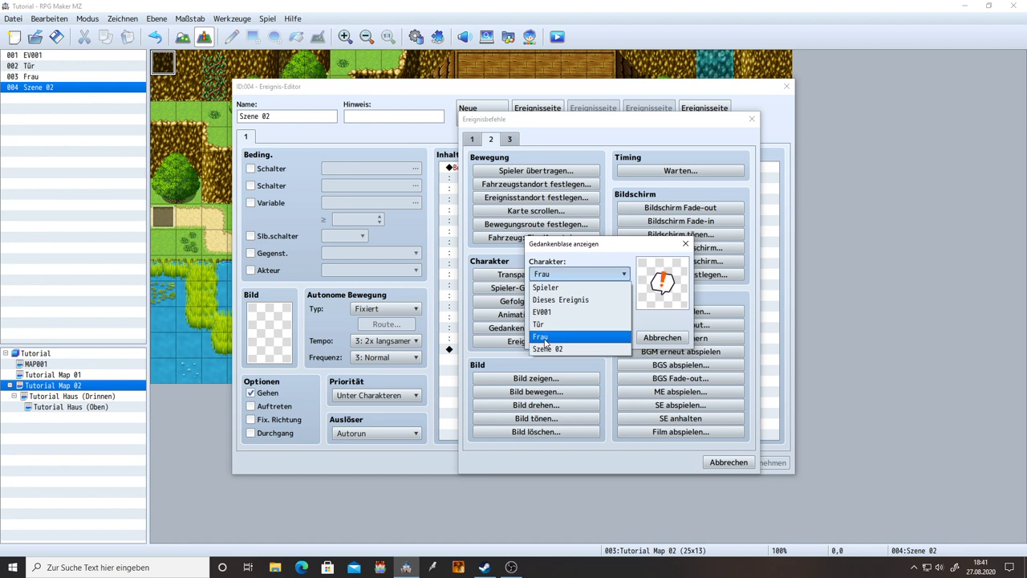
click(545, 338)
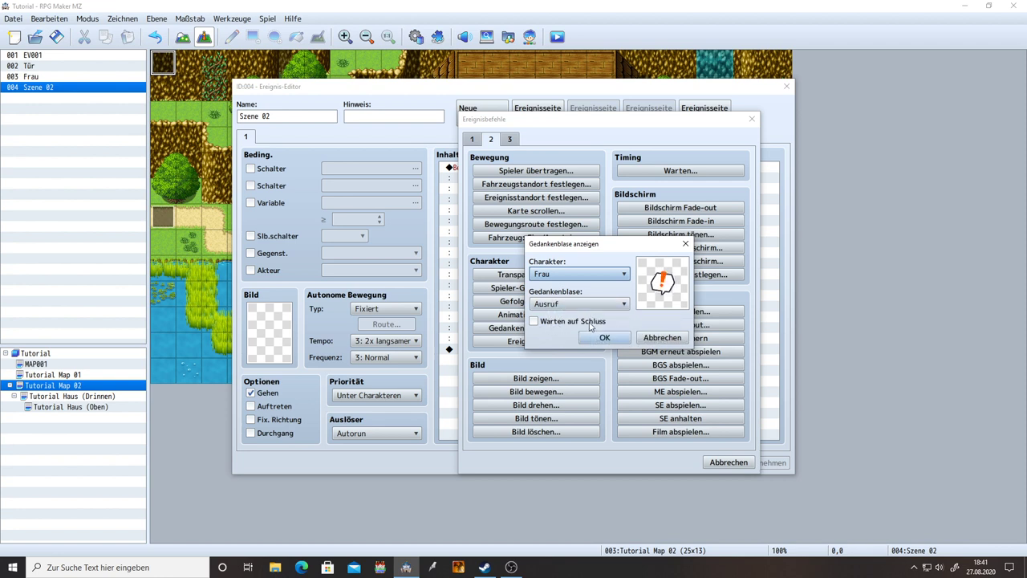
click(608, 339)
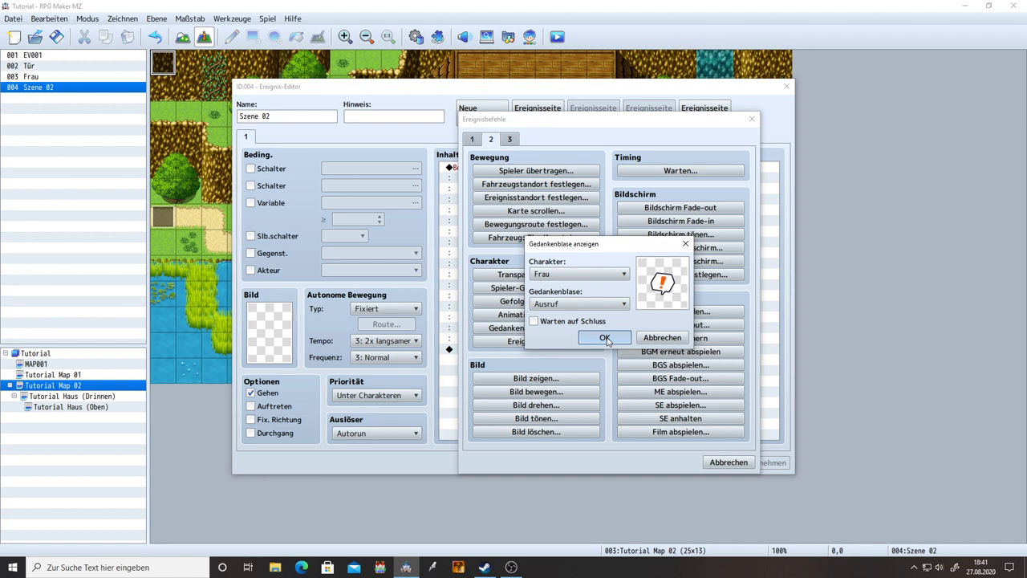
click(754, 459)
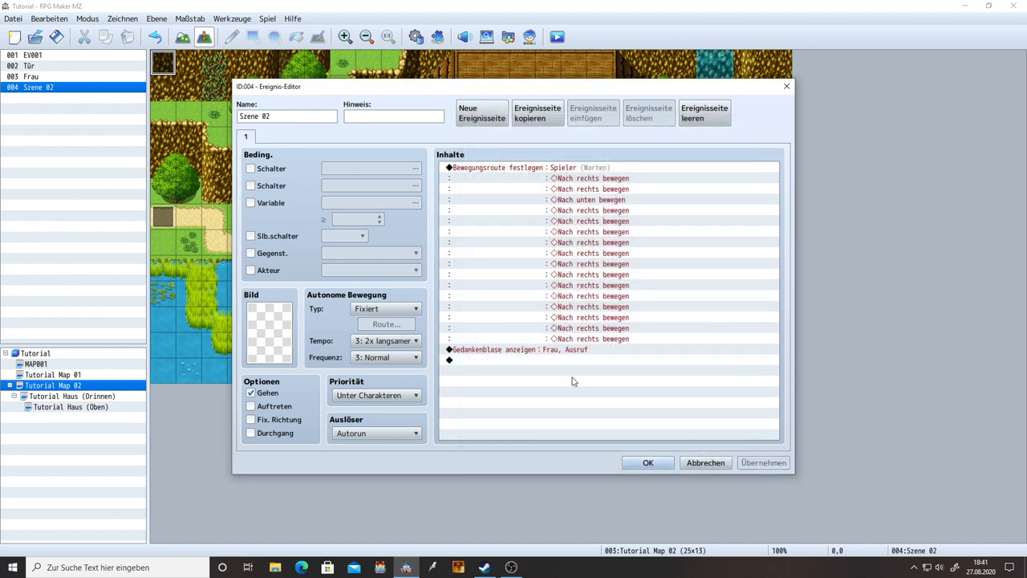
- Start a second movement route for Spieler after the balloon command, with its preview starting at tile 15,7
click(539, 361)
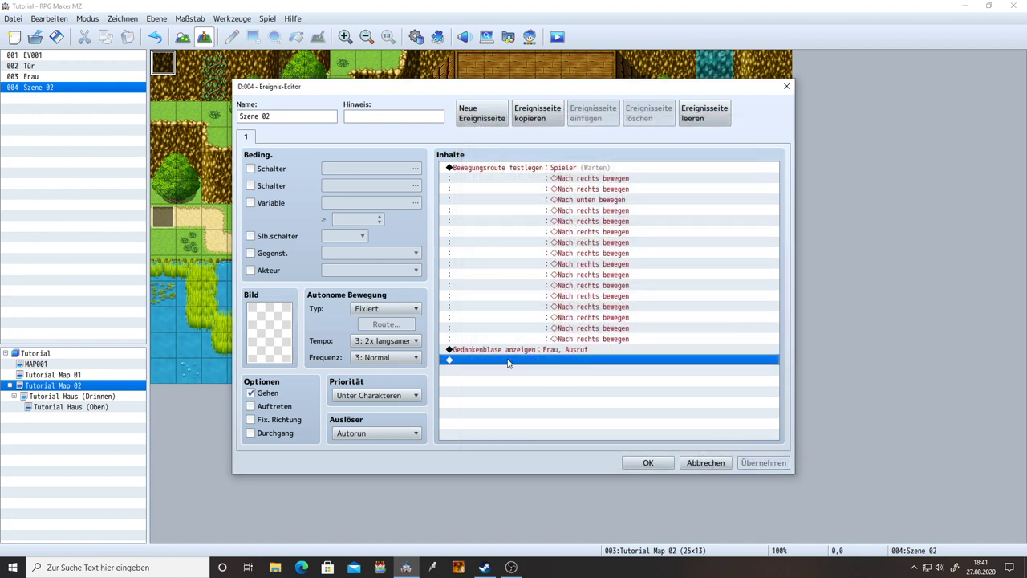
double_click(507, 362)
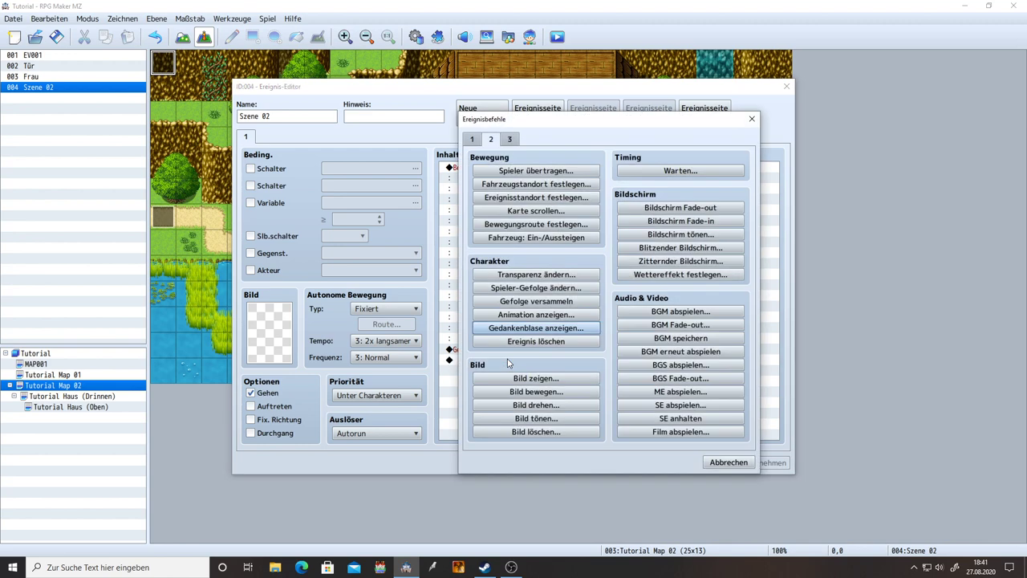
click(510, 223)
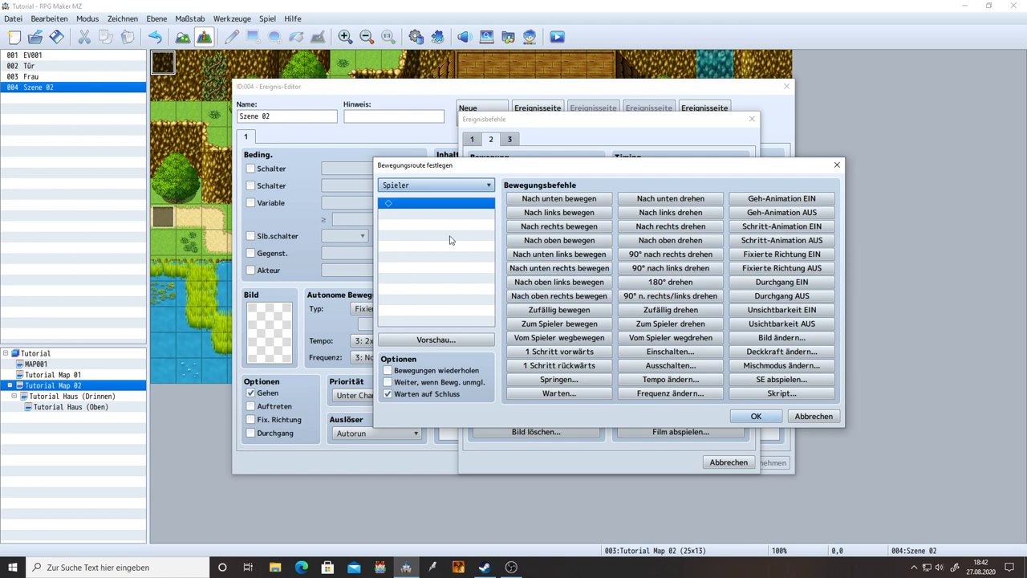
click(446, 184)
click(434, 198)
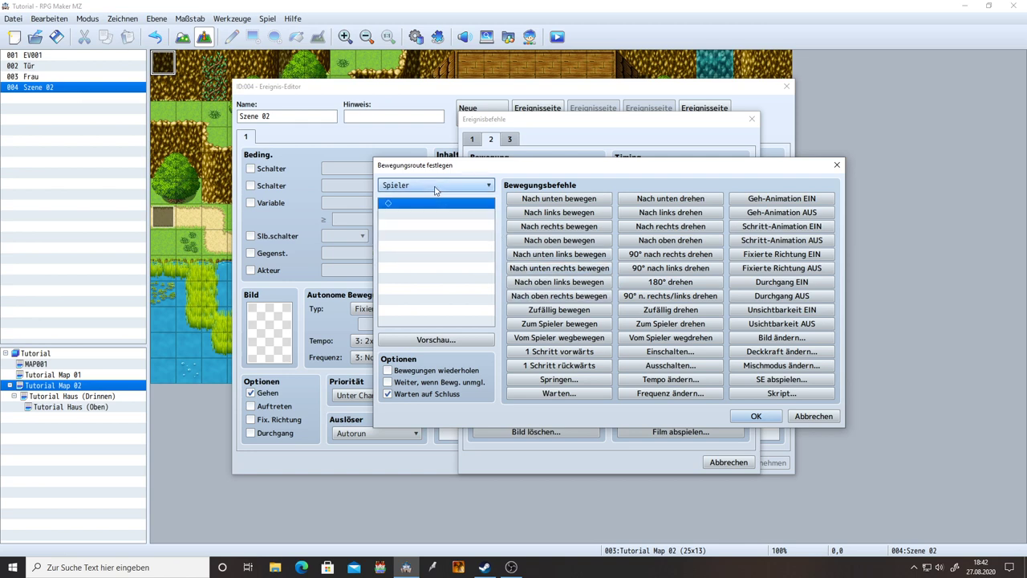
click(425, 343)
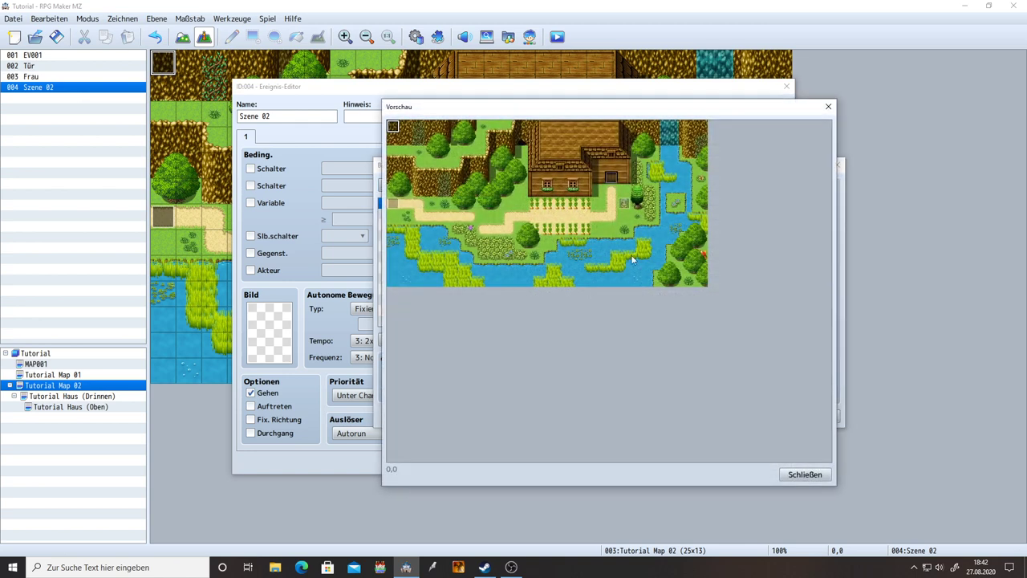
click(793, 479)
- Fill the second route with two moves right and a turn upward, preview the path, and confirm the route
click(566, 227)
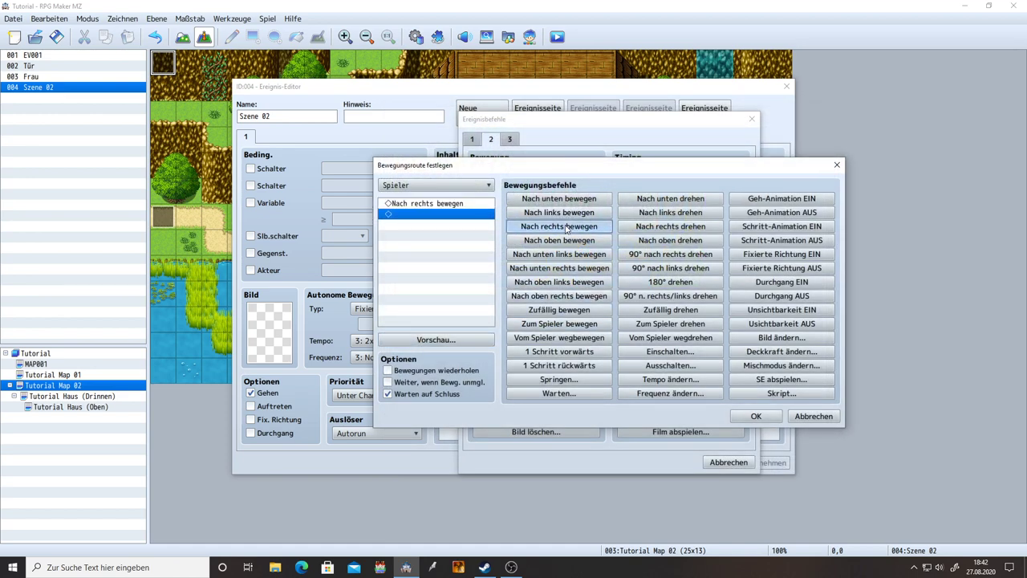
click(566, 227)
click(435, 340)
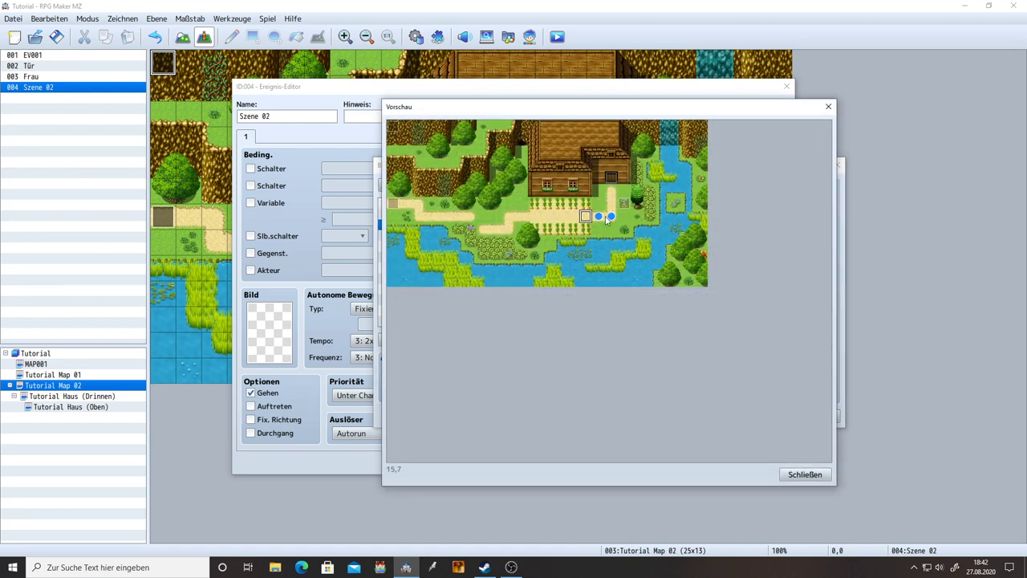
click(805, 475)
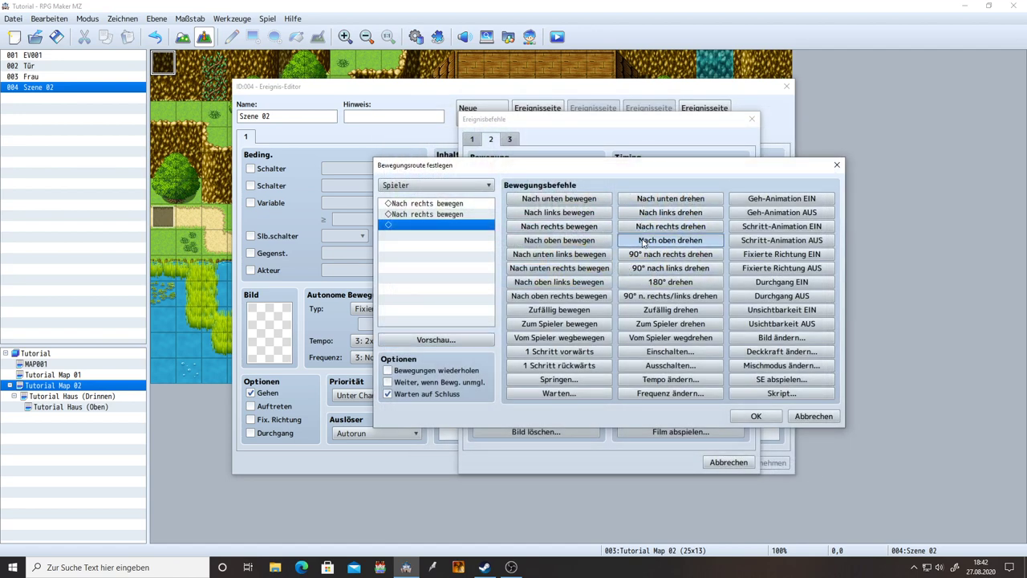
click(670, 240)
click(755, 416)
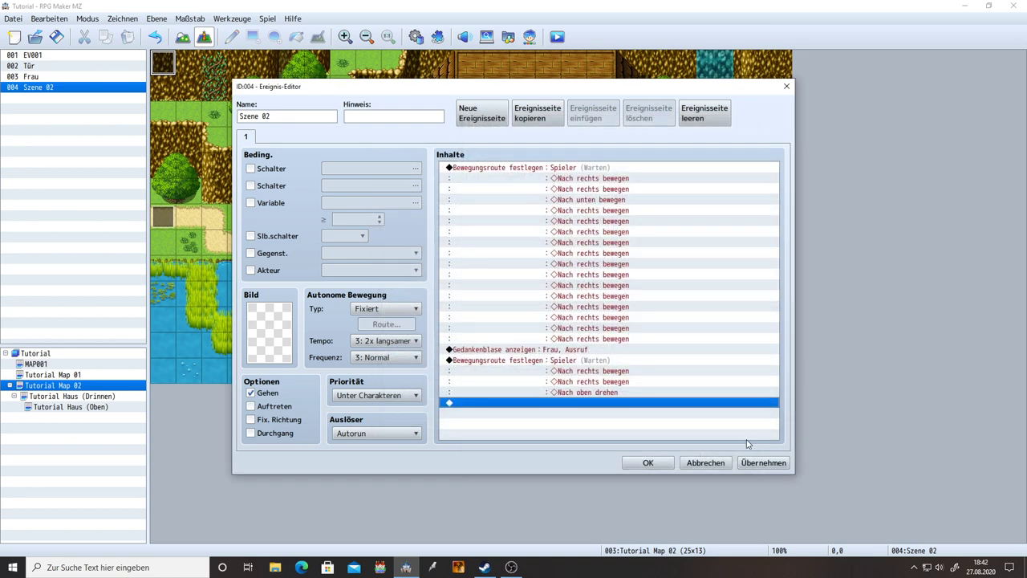
- Turn off Warten auf Schluss for the player's second movement route and select the empty line after it
double_click(566, 368)
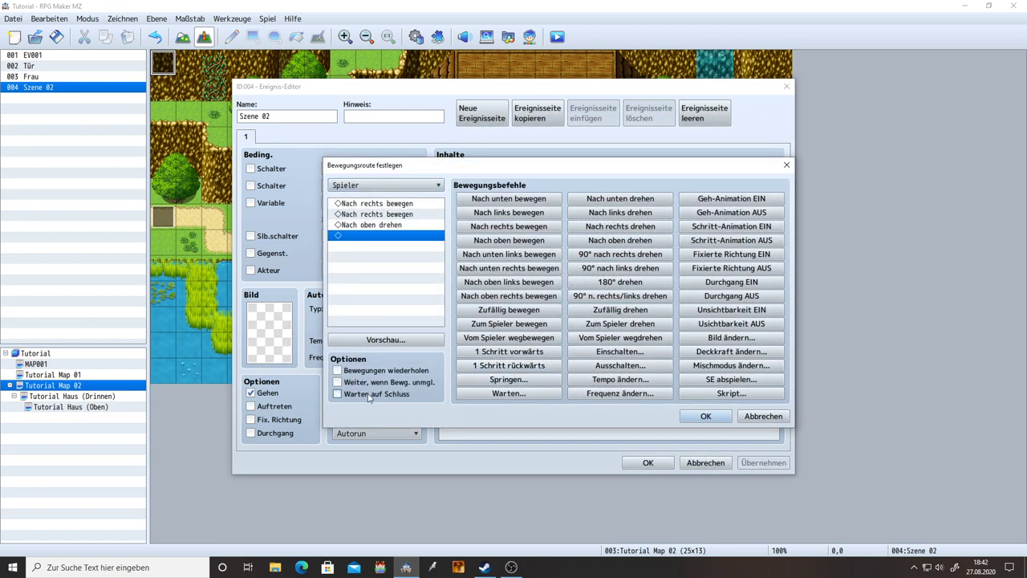
click(704, 416)
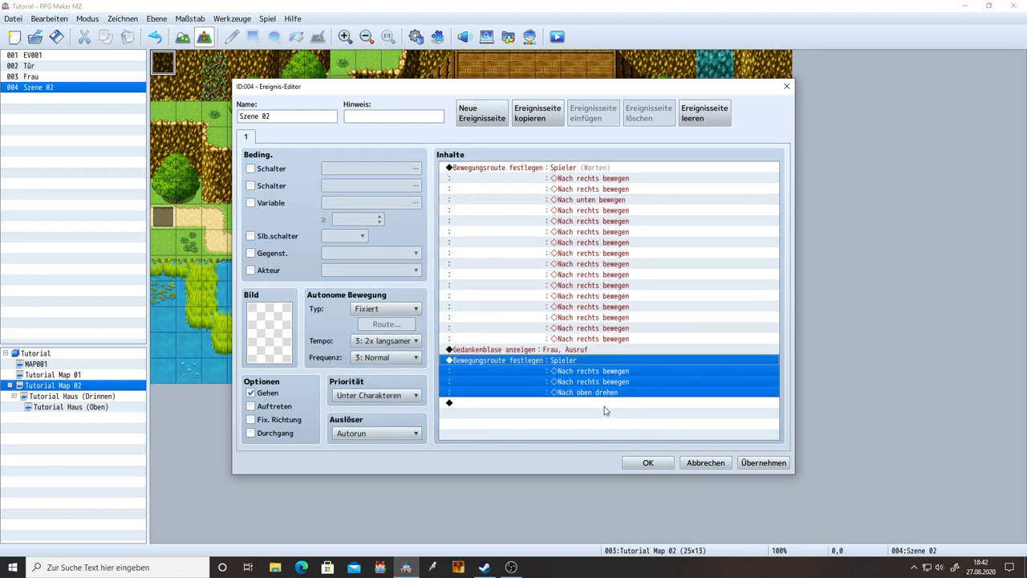
click(605, 407)
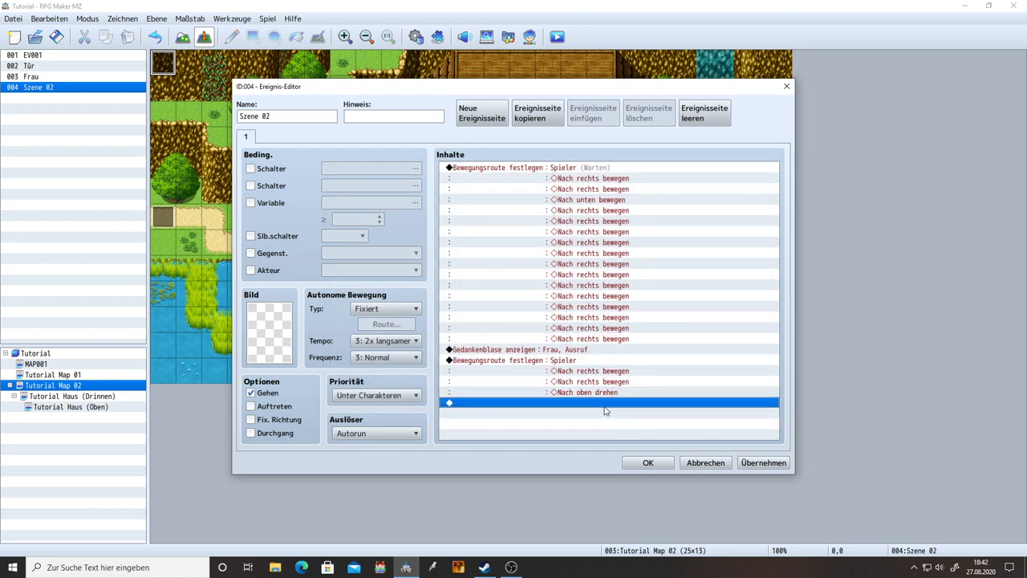
- Add a movement route for Frau with one move left and a turn downward, preview its path, and confirm it
double_click(583, 405)
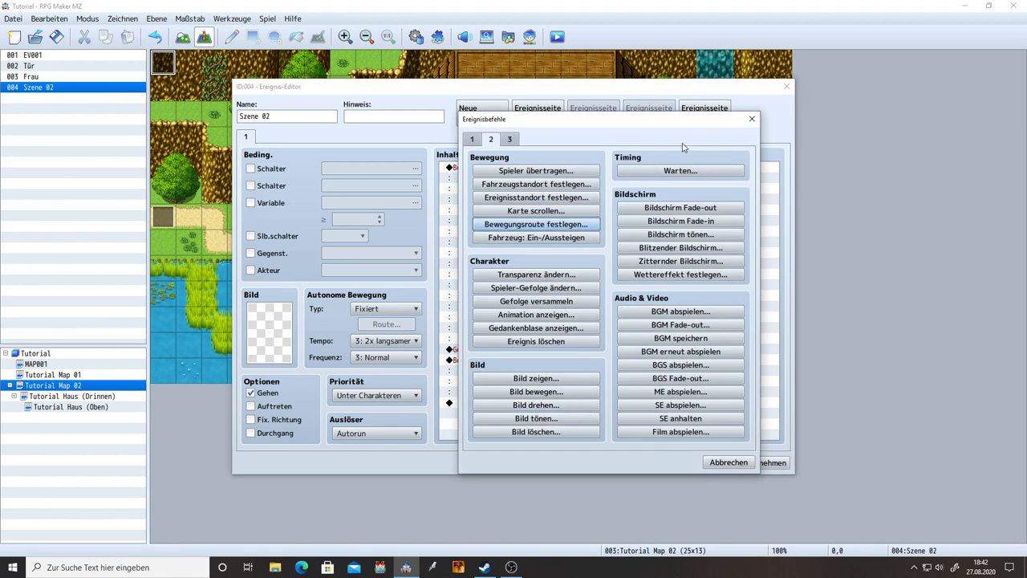
click(535, 224)
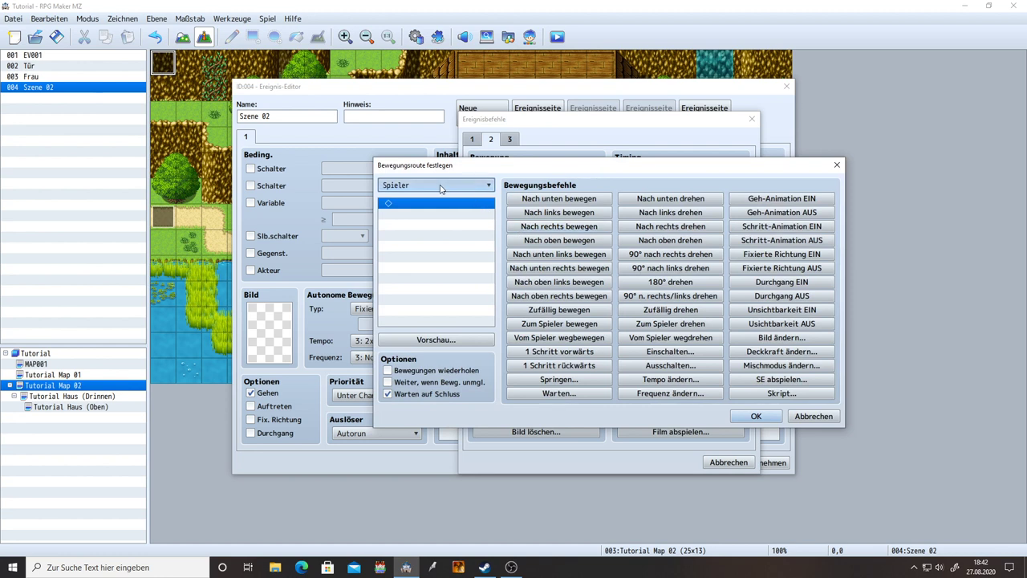
click(439, 186)
click(418, 251)
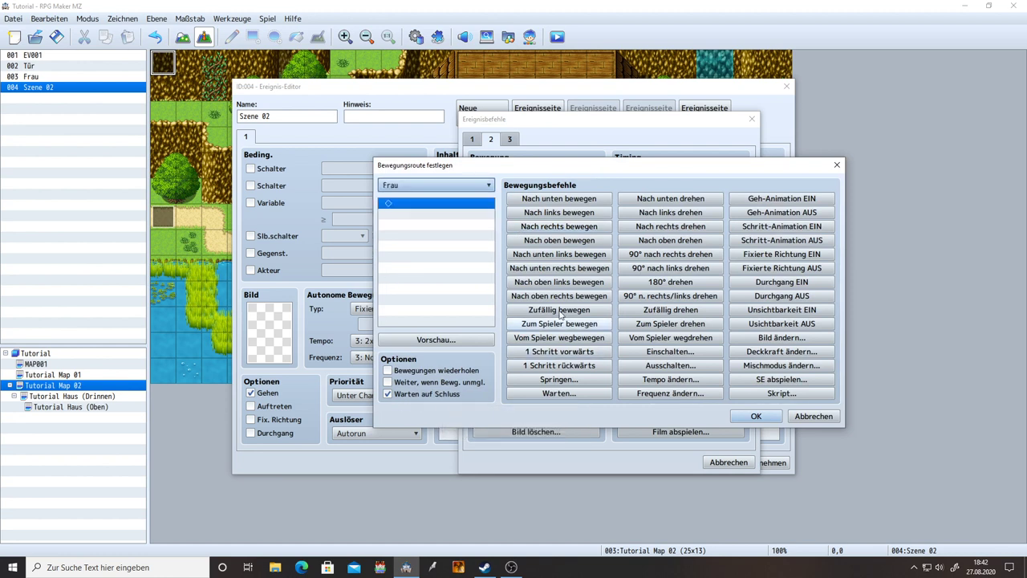
click(568, 213)
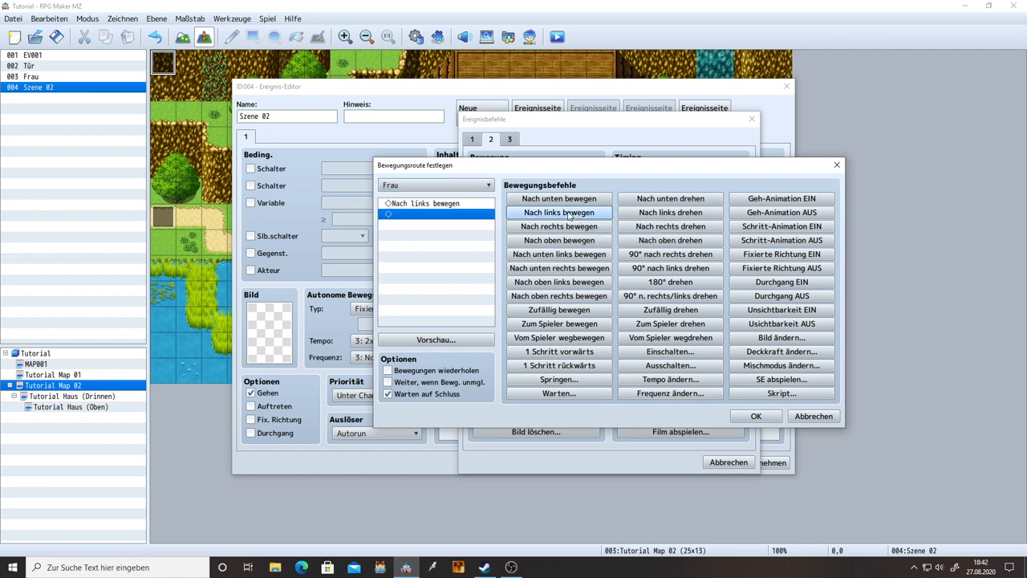
click(666, 199)
click(436, 339)
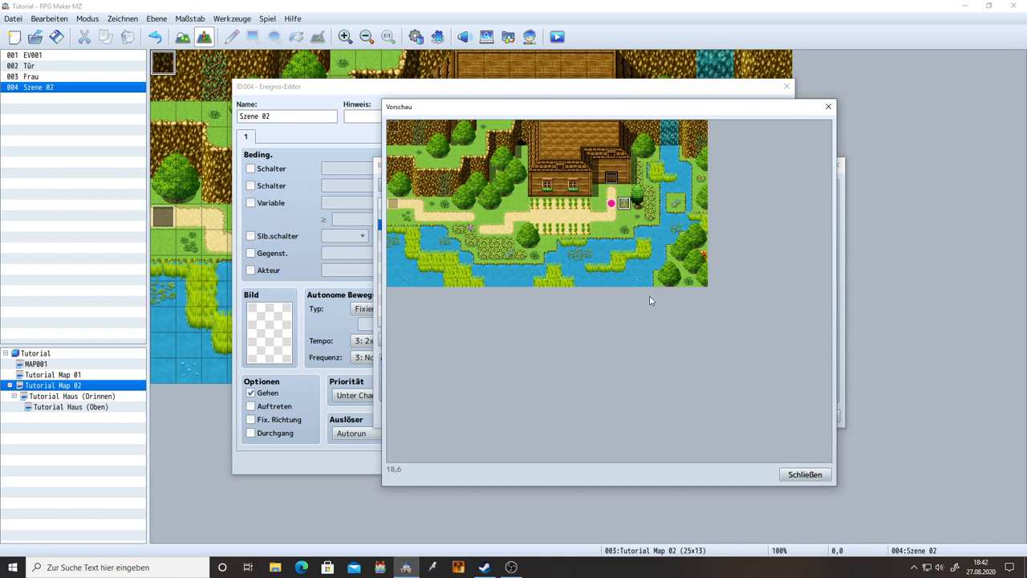
click(803, 474)
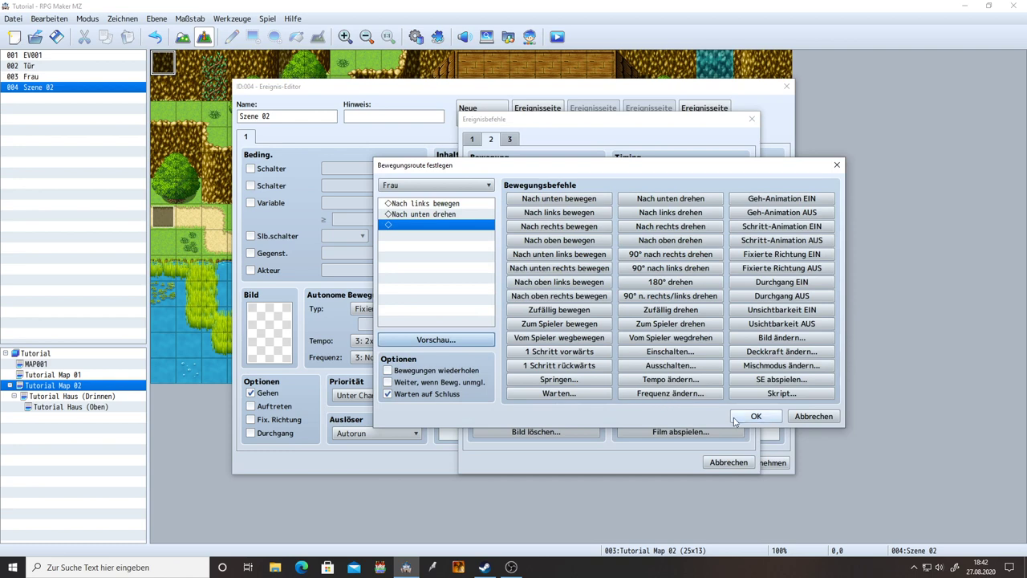
click(735, 418)
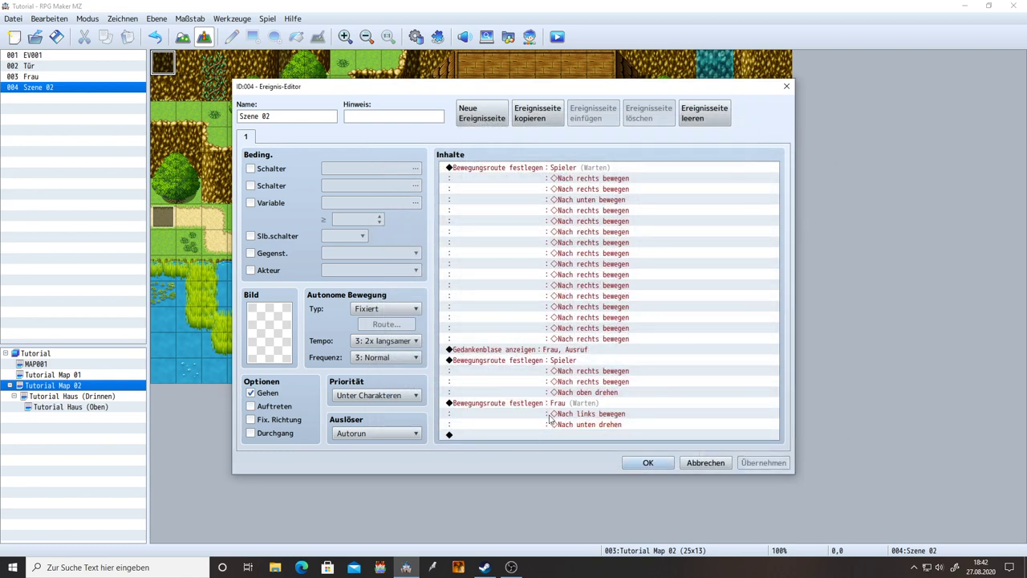
- Reopen Frau's movement route, look through the selectable target characters, and confirm with Frau kept as the target
double_click(551, 418)
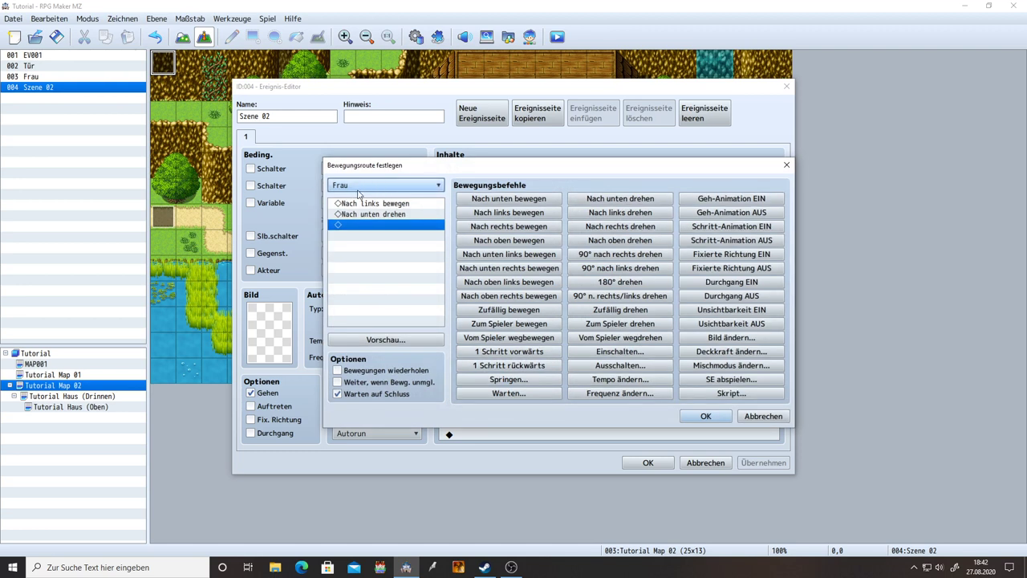
click(358, 190)
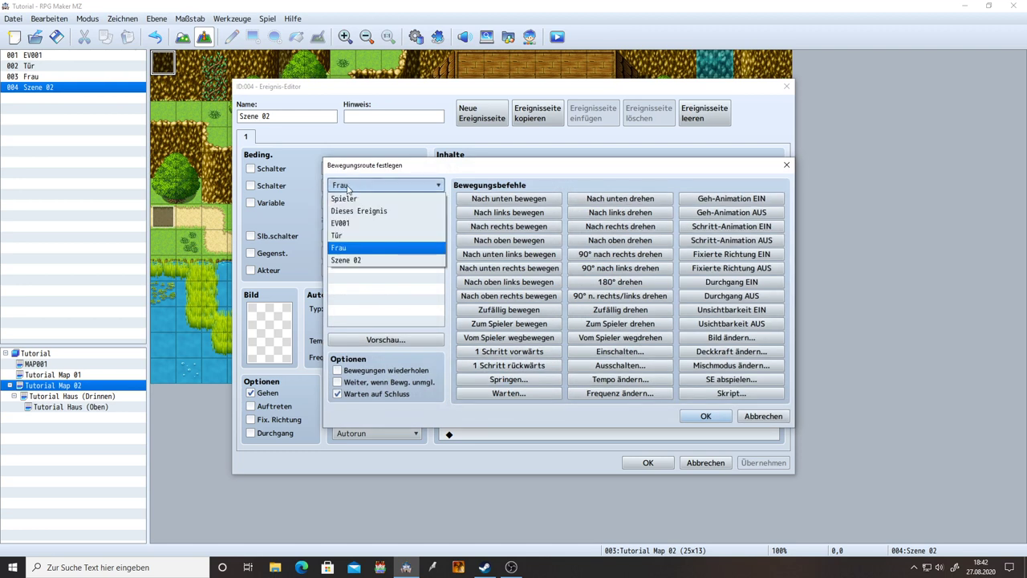
click(349, 248)
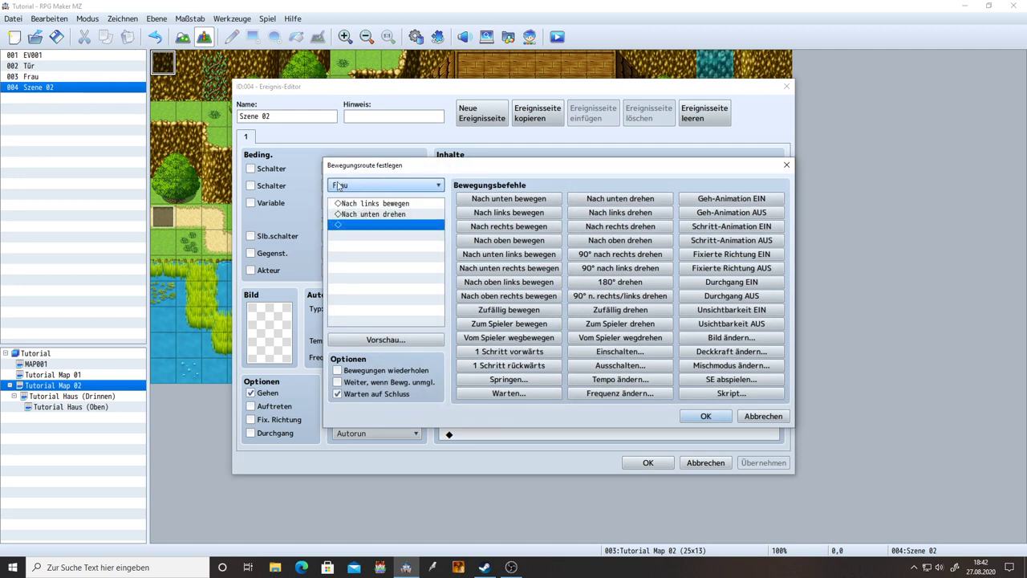
click(363, 190)
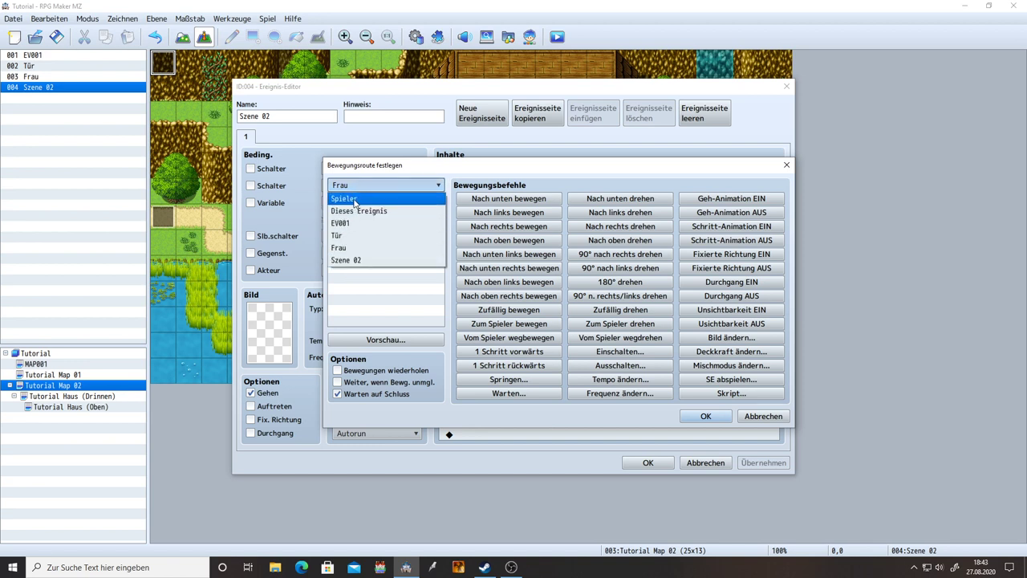
click(345, 247)
click(706, 417)
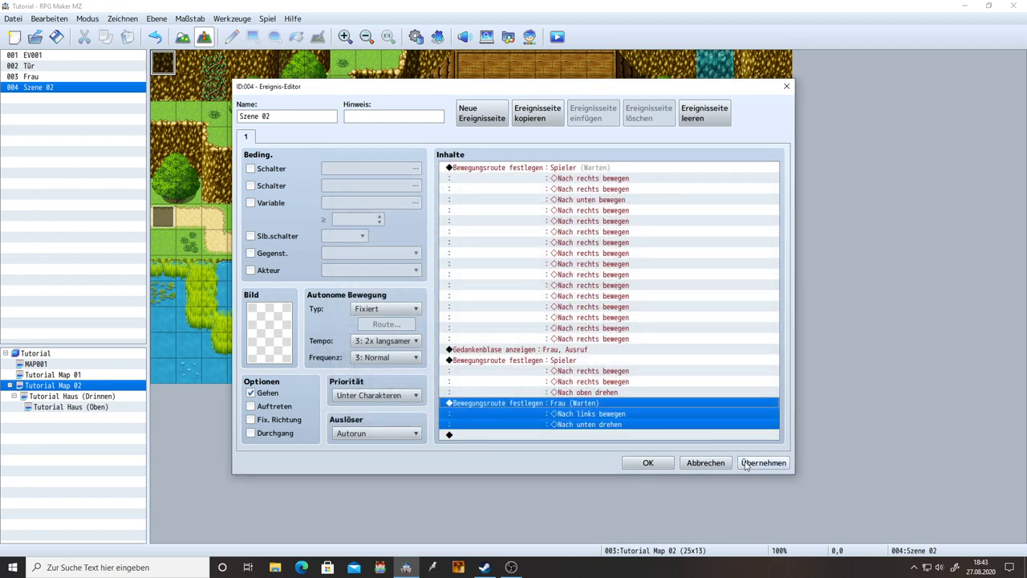
- Start a Text zeigen command after Frau's route and choose the grey-haired old woman from People1 as its portrait
double_click(551, 439)
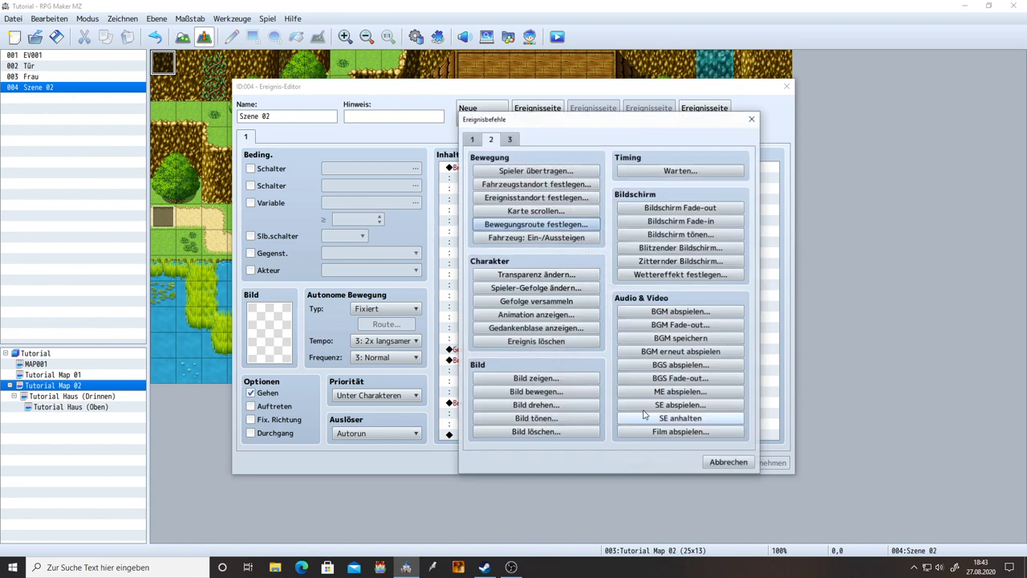
click(473, 139)
click(536, 171)
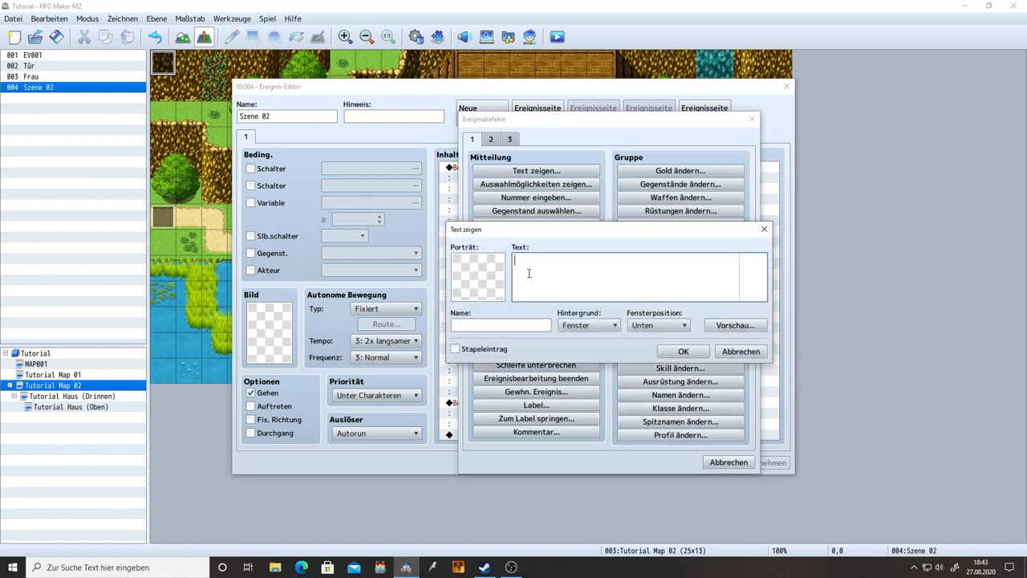
double_click(474, 296)
click(481, 264)
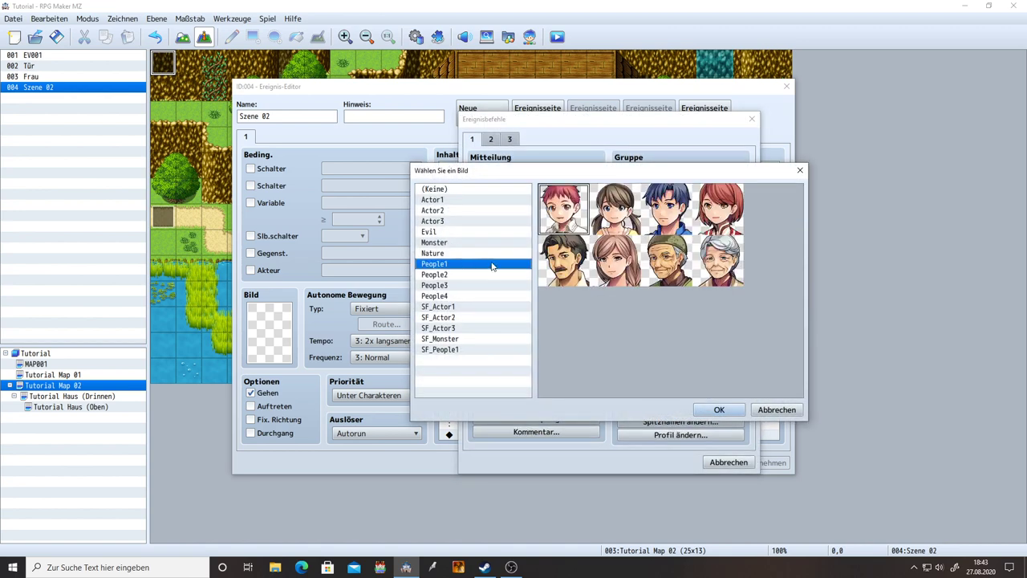
double_click(719, 259)
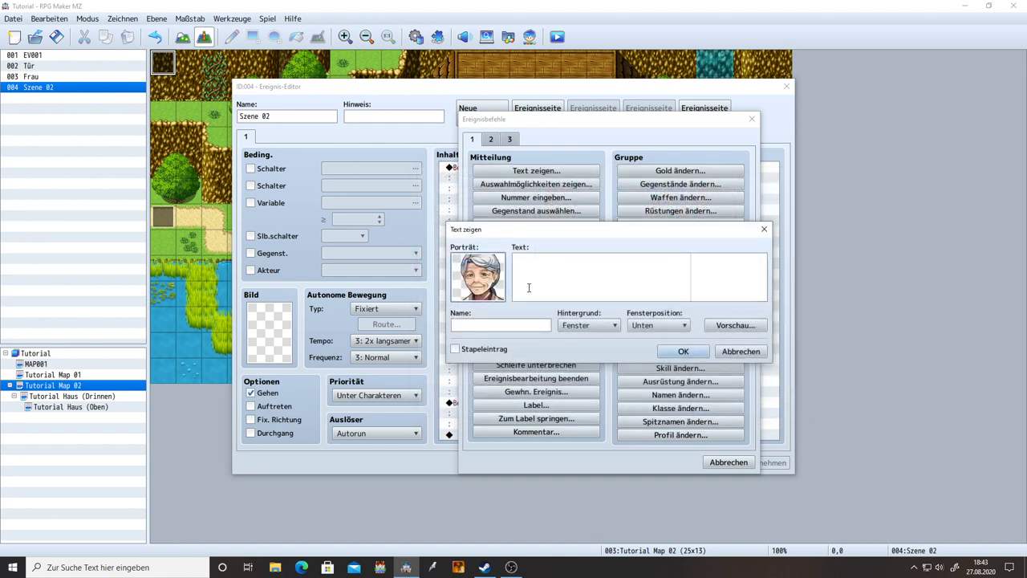
- Enter the speaker name Frau and the text "Vielleicht kannst du mir ja helfen...", then confirm the message and the event
click(503, 324)
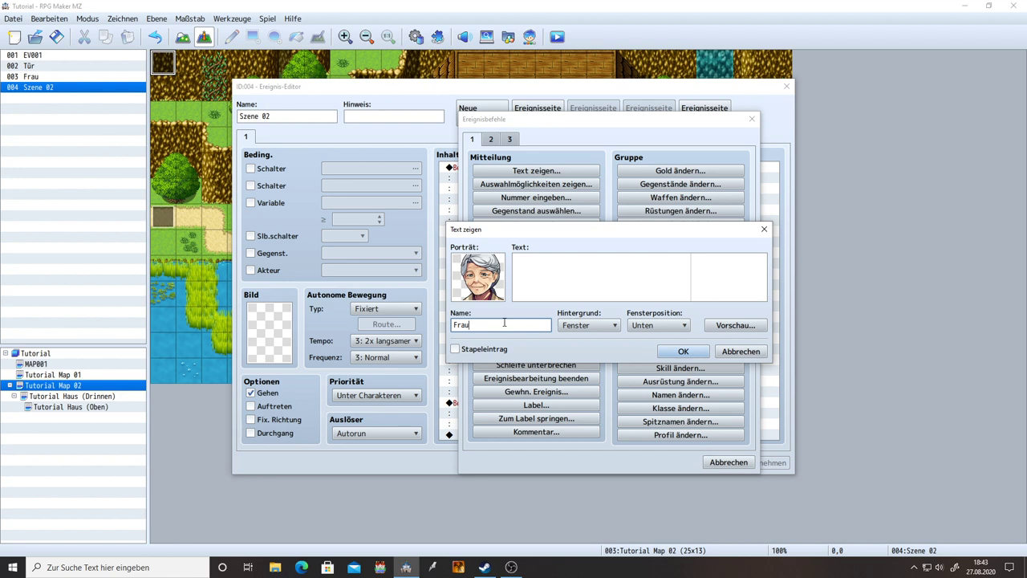
click(576, 271)
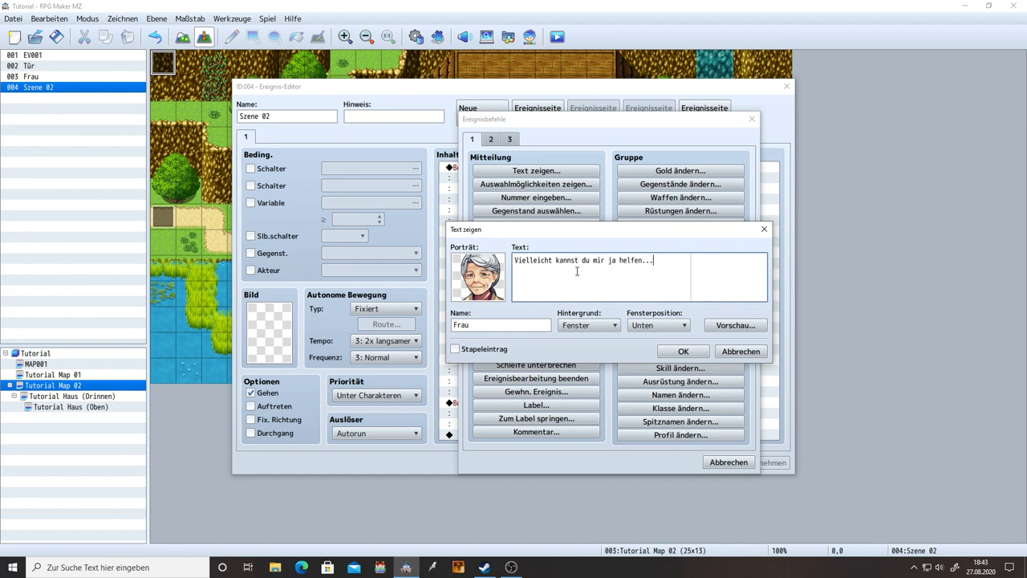
click(692, 353)
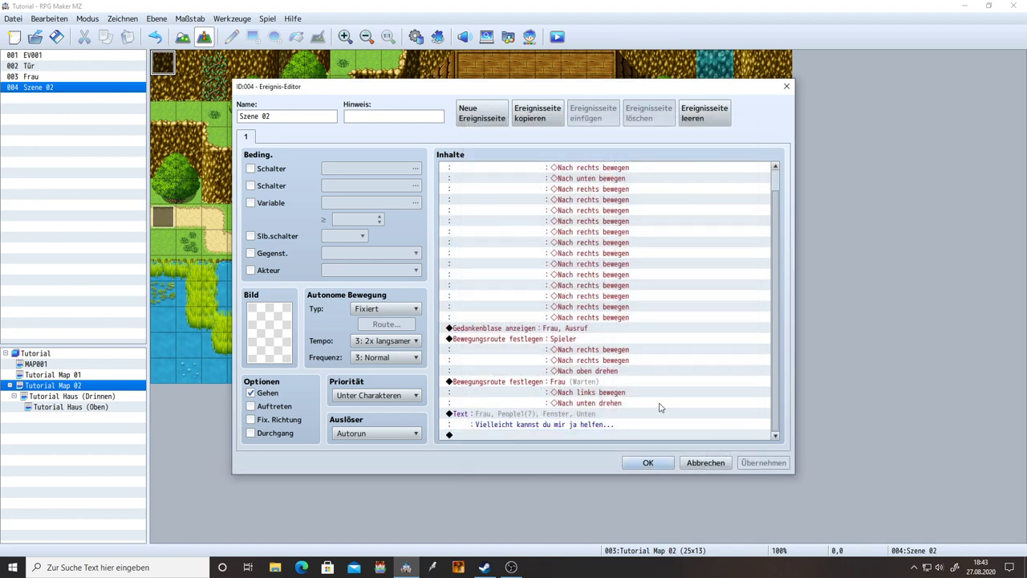
click(574, 418)
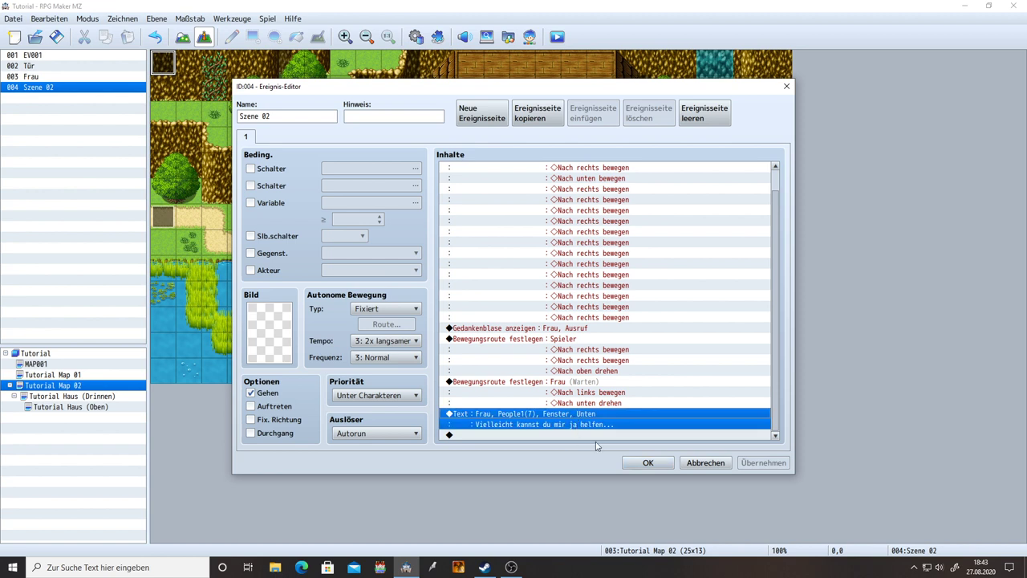
click(605, 436)
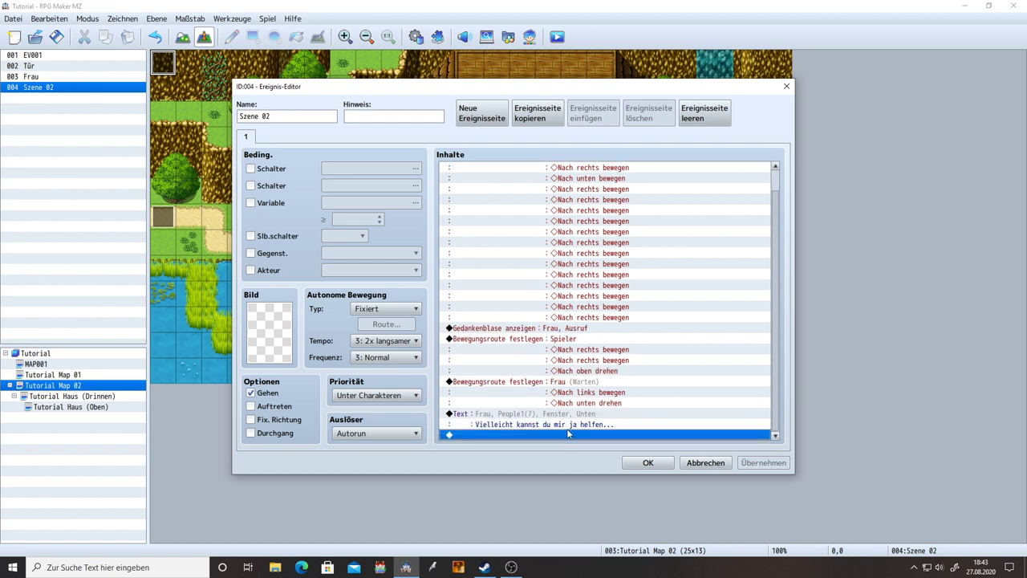
click(638, 464)
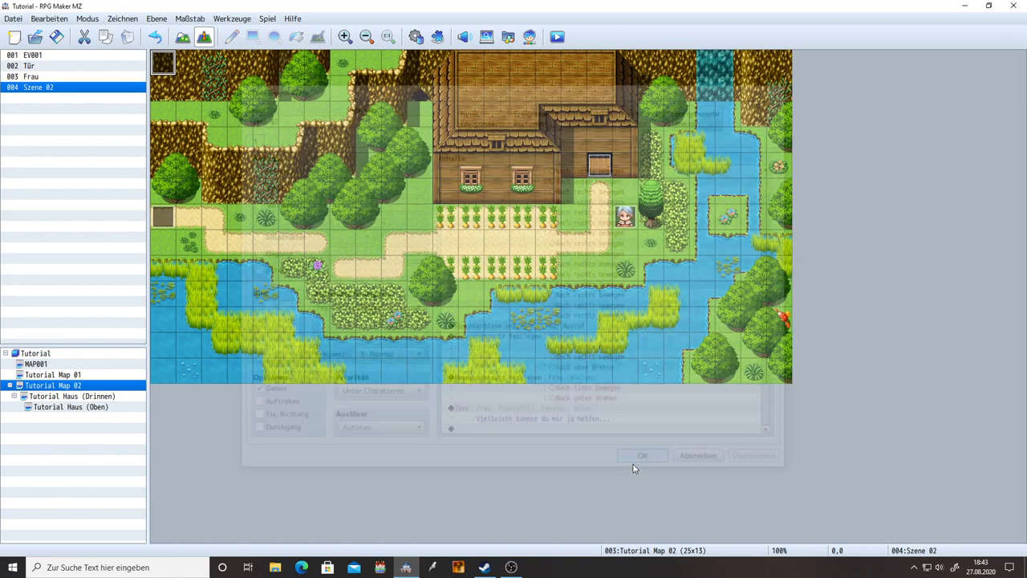
- Playtest the project through the Szene 02 cutscene, advance past Frau's message, and close the game window
click(557, 37)
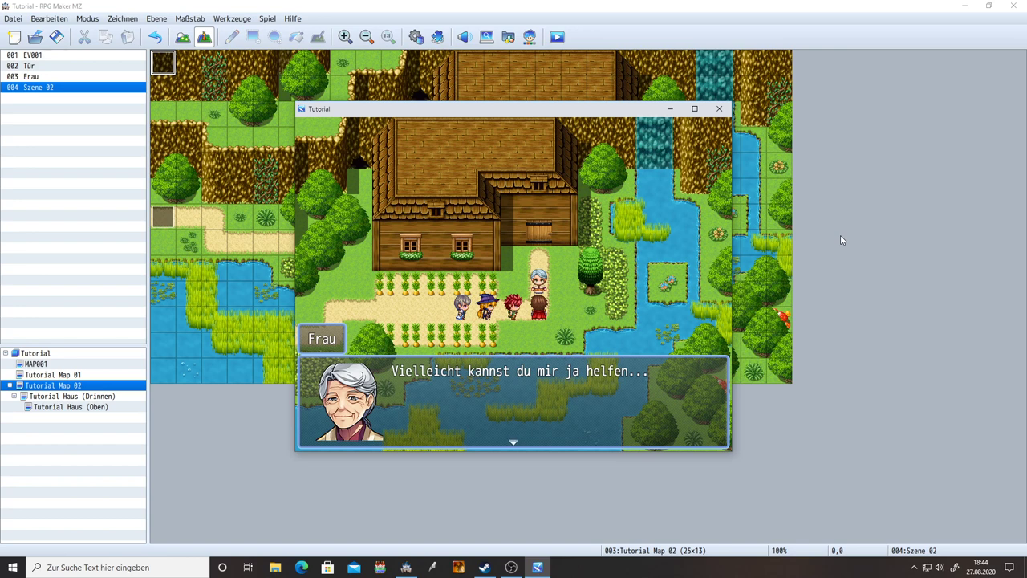
key(Return)
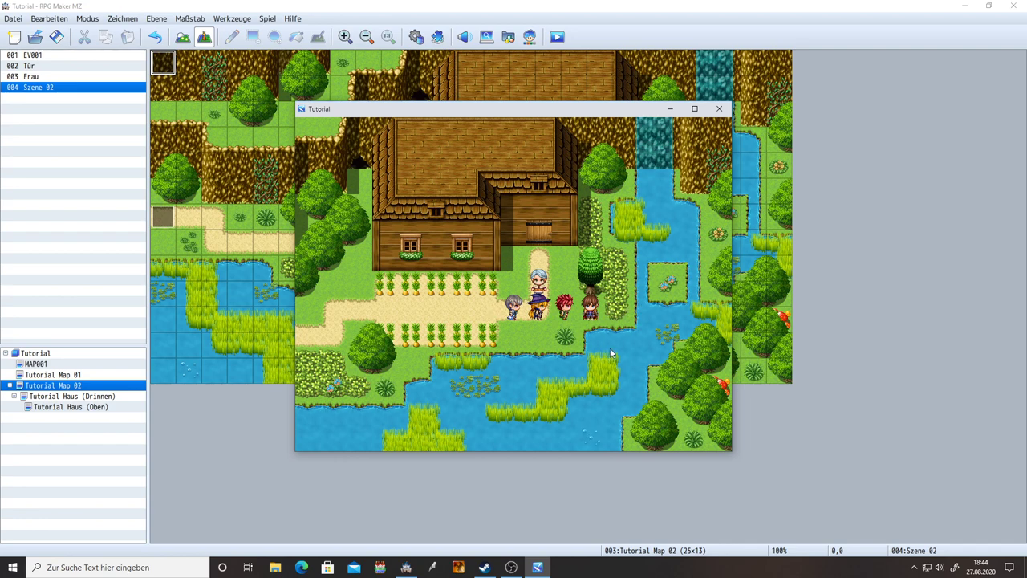
click(719, 109)
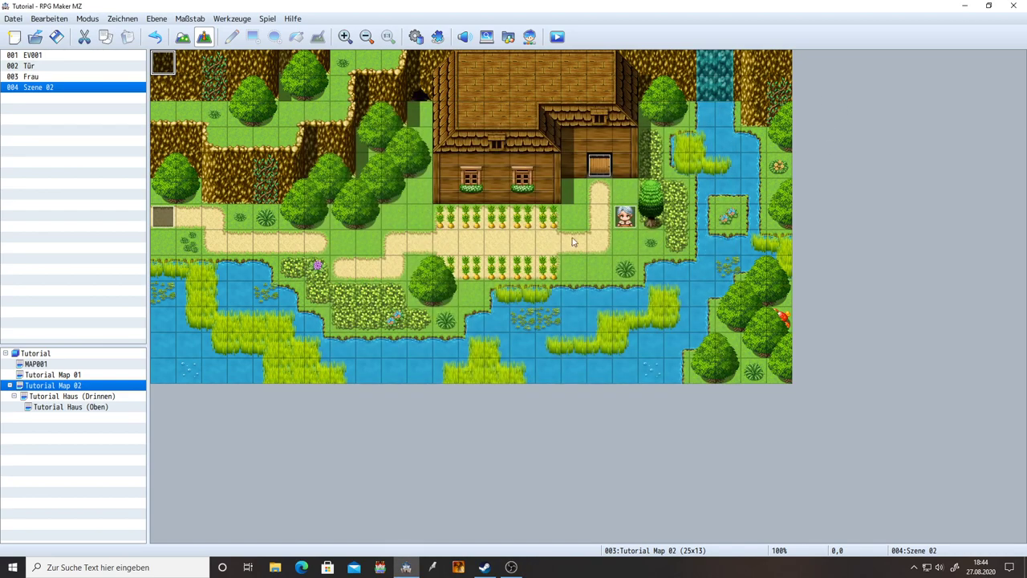
- Add a Selbstschalter steuern command setting A to EIN at the end of Szene 02 and apply the event
double_click(164, 65)
scroll(640, 272, down, 1)
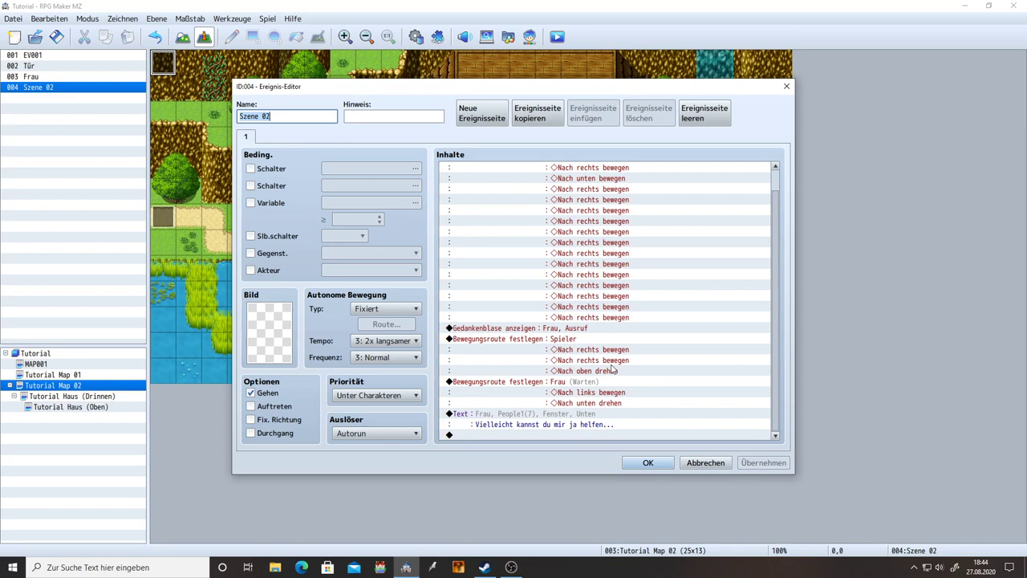
double_click(518, 435)
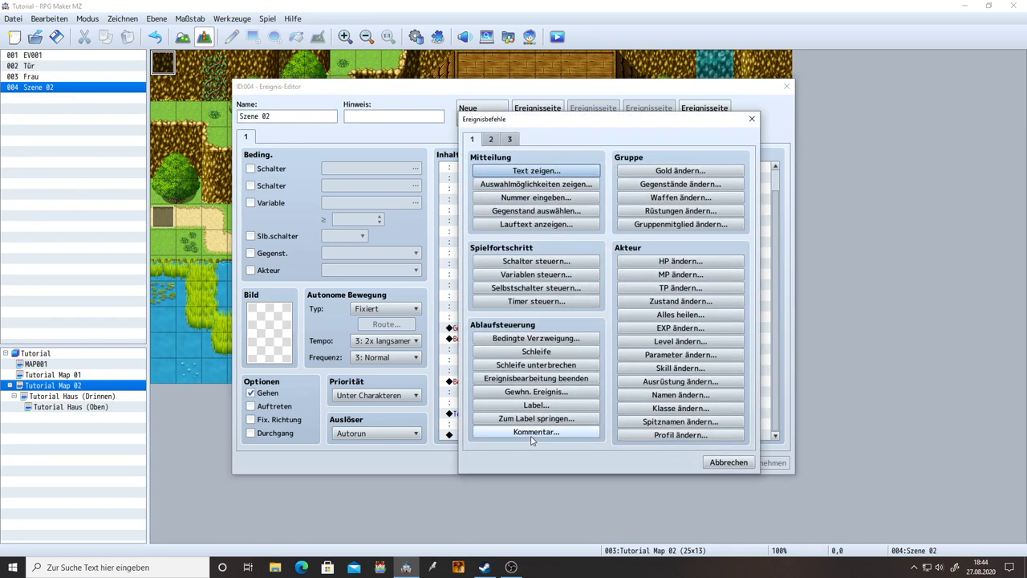
click(519, 290)
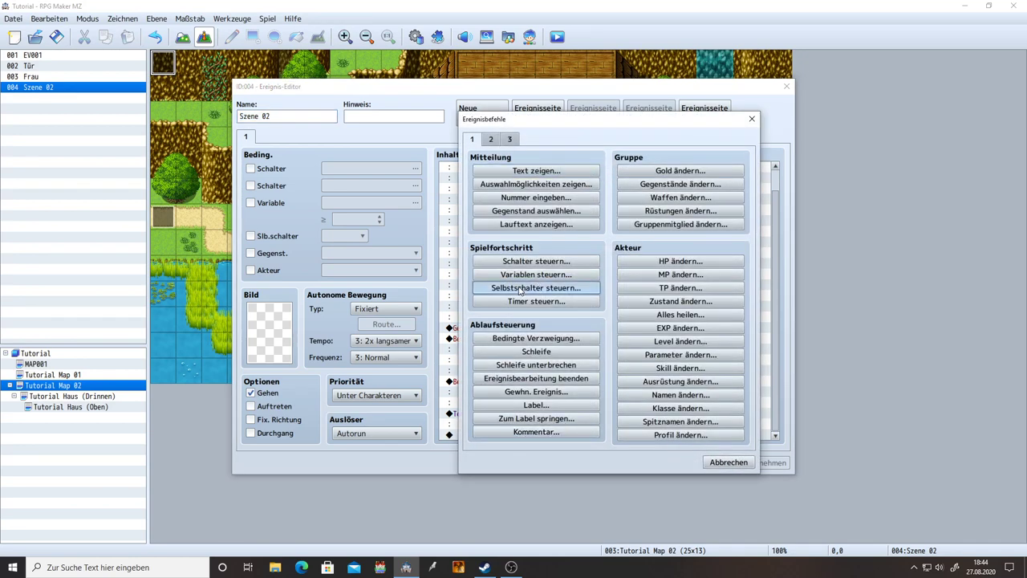
click(519, 288)
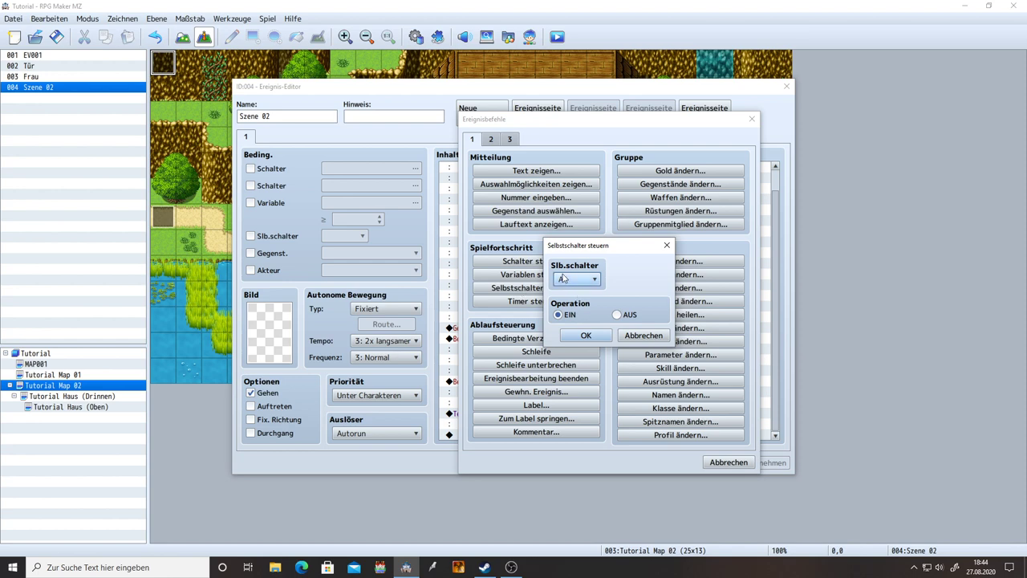
click(584, 335)
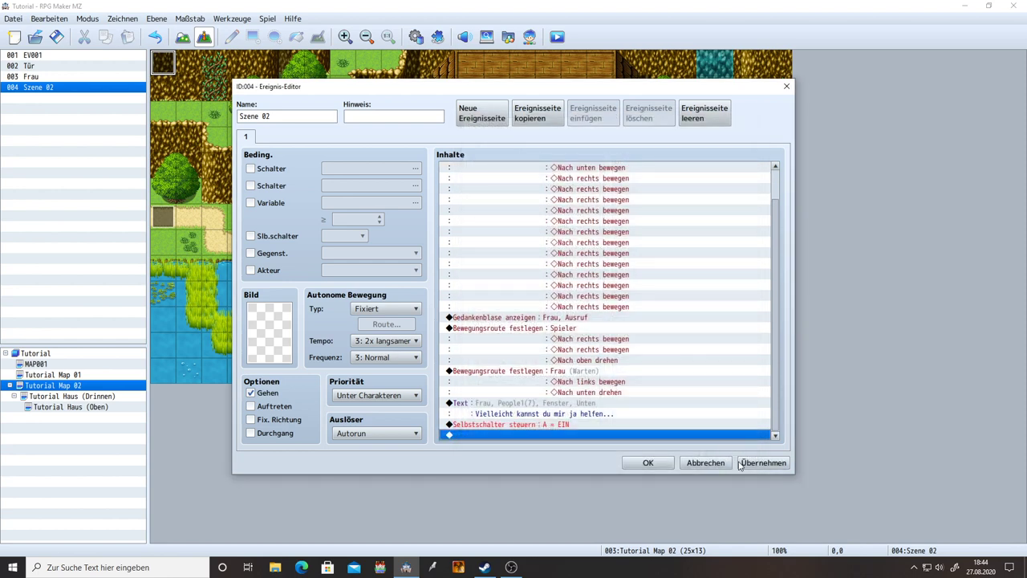
click(741, 463)
- Create a second, empty event page for Szene 02 conditioned on Slb.schalter A and confirm the event
click(481, 118)
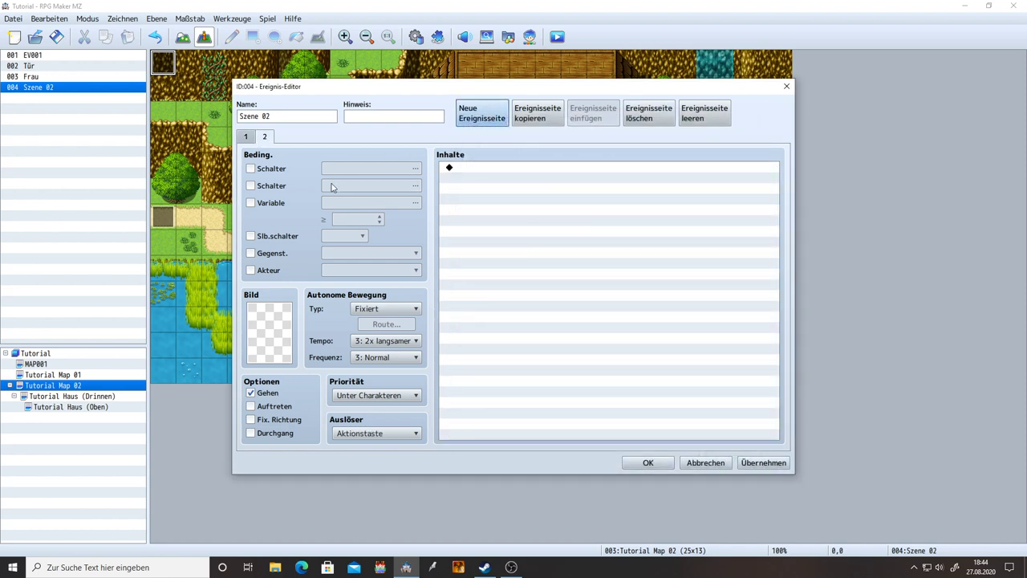
click(258, 237)
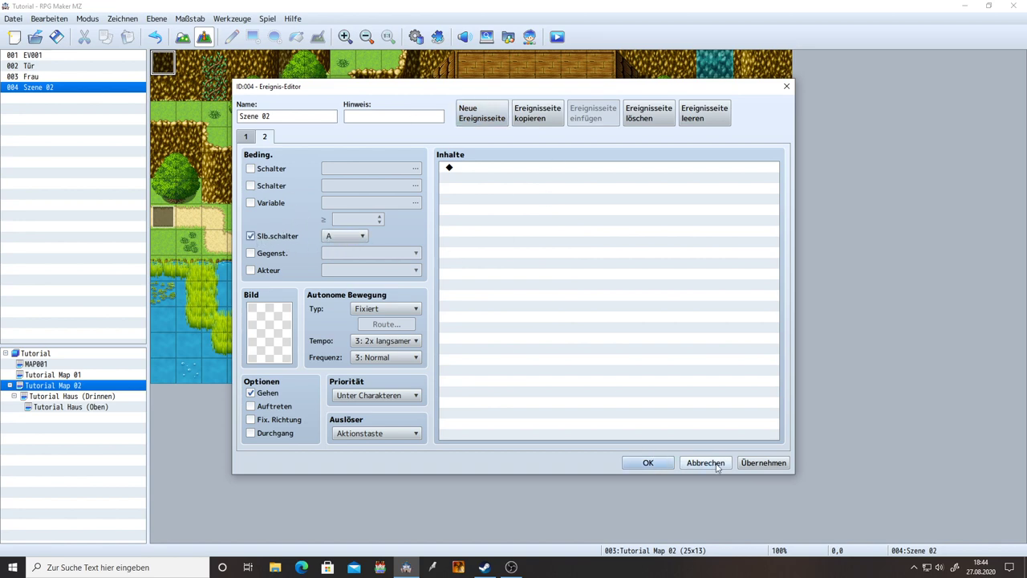
click(652, 464)
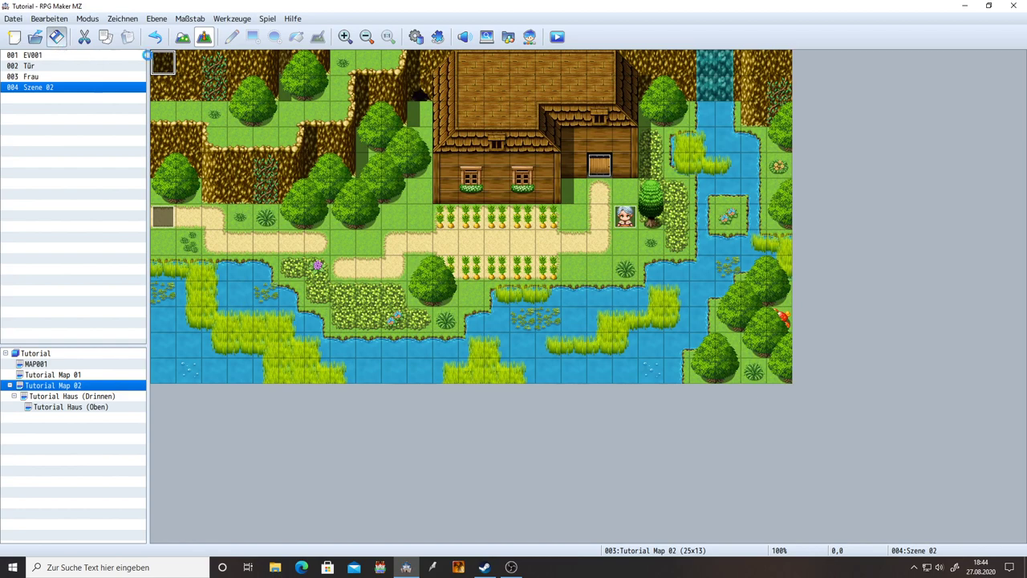
- Playtest the project through the Szene 02 cutscene, dismiss Frau's message, walk over to the neighbouring map, and close the game
click(557, 37)
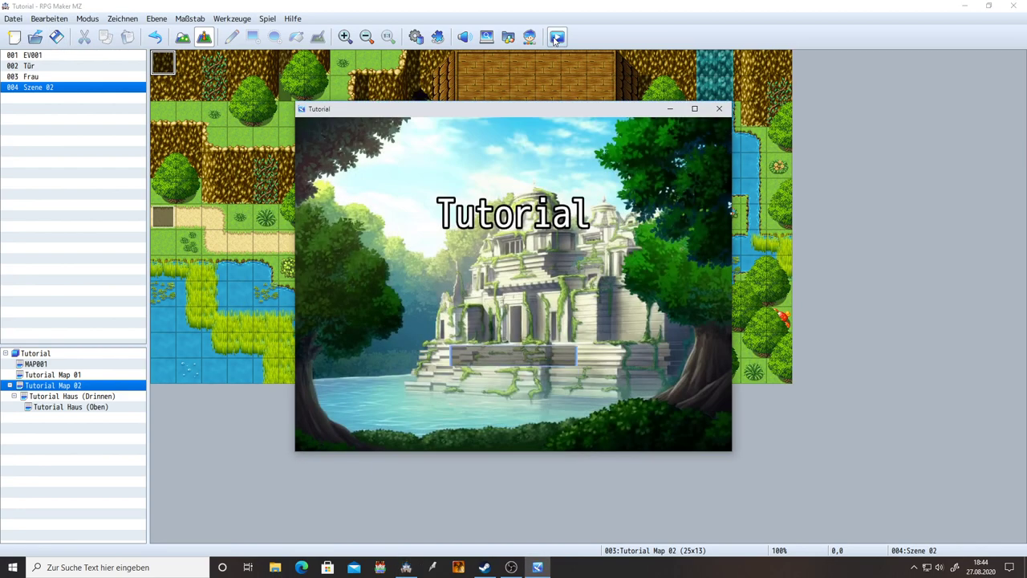
key(Return)
key(Return)
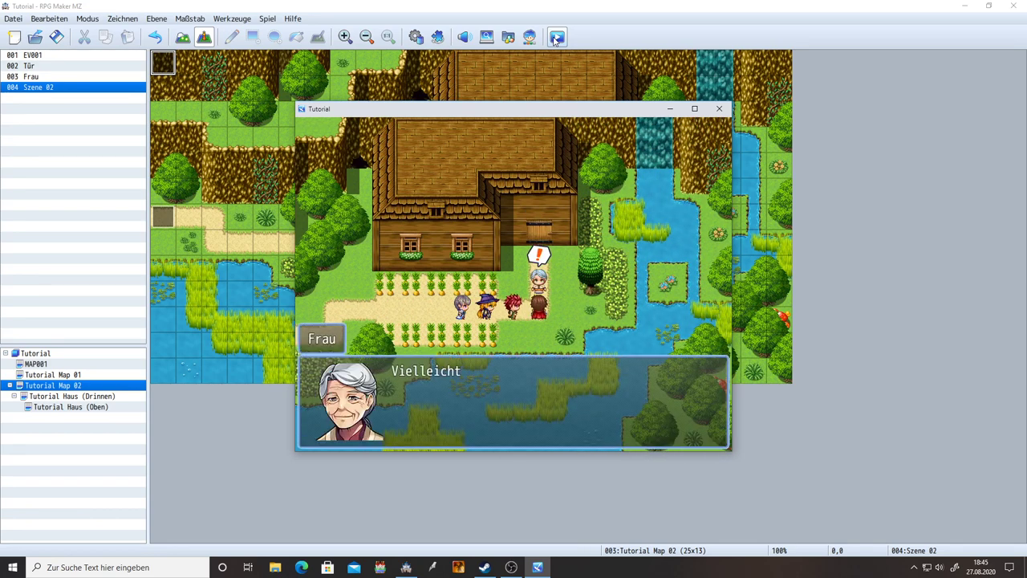
key(Return)
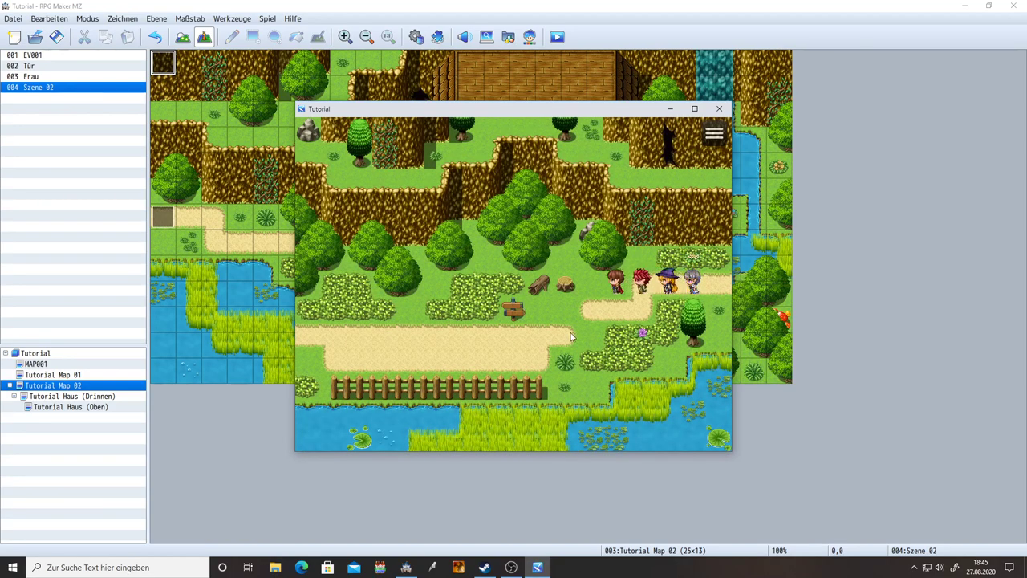
key(alt+F4)
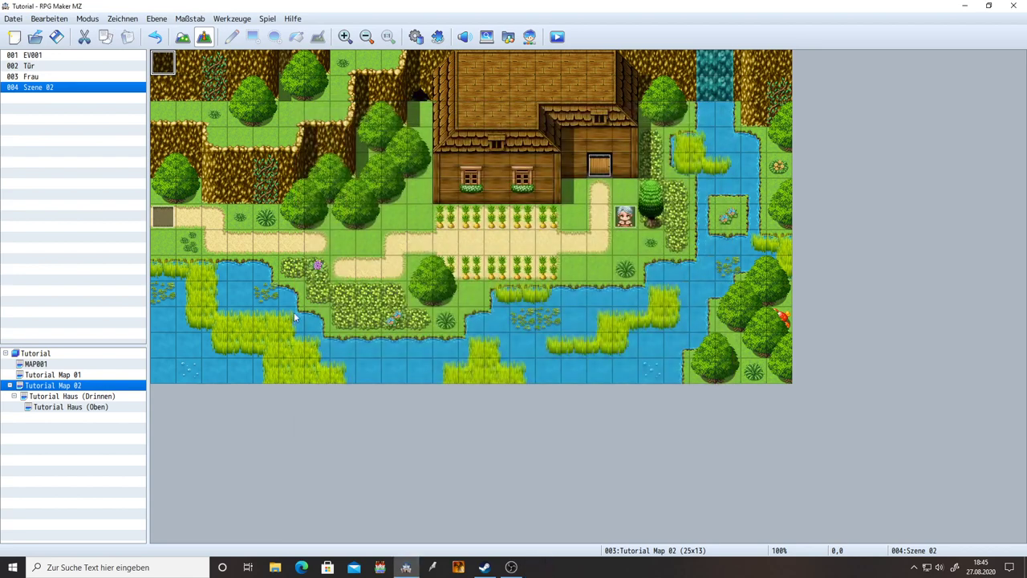
- Review the map properties of Tutorial Map 02 and close them without changes
right_click(115, 384)
click(144, 390)
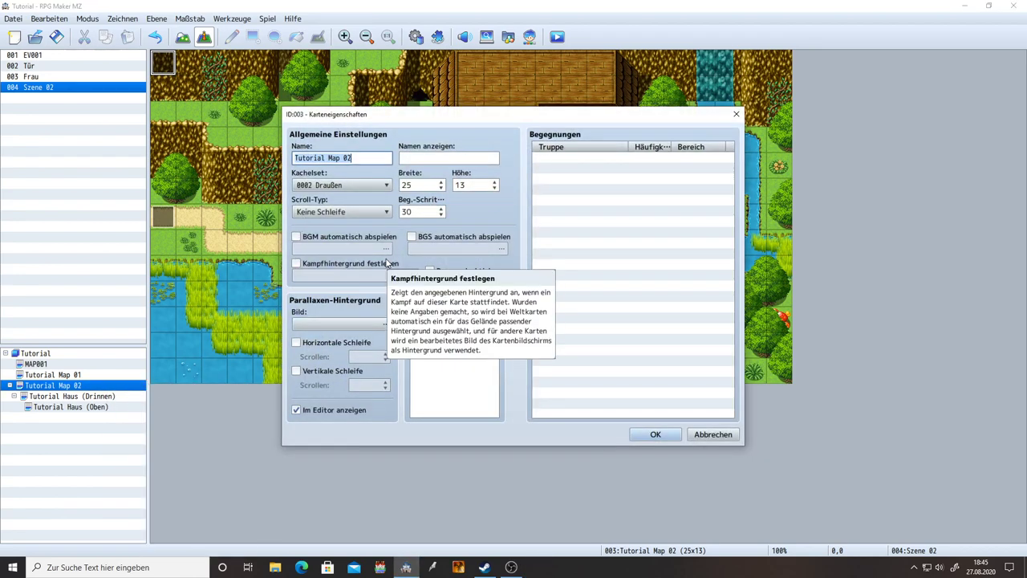
click(654, 434)
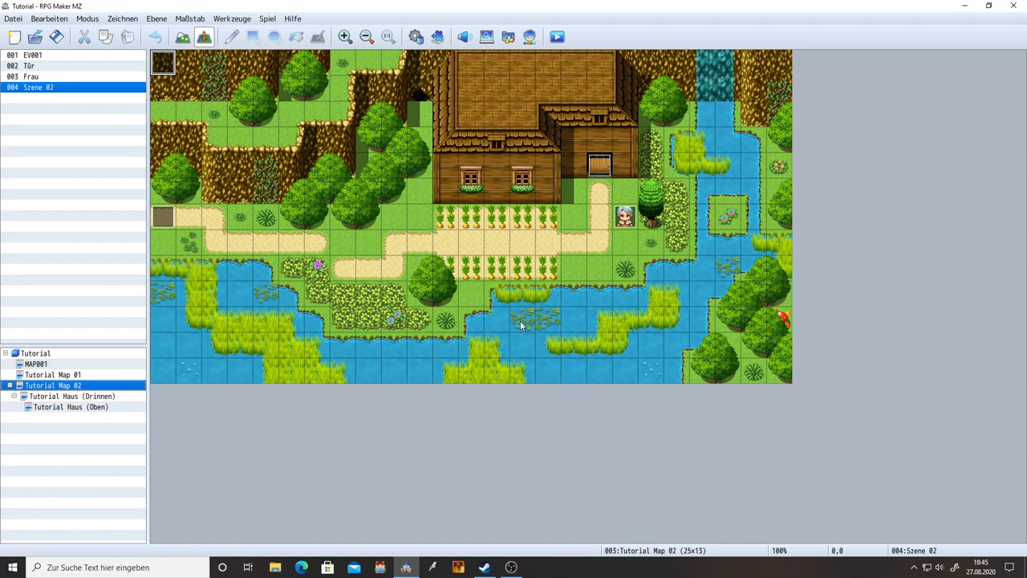
- In Tutorial Map 02's properties, enable BGM automatisch abspielen, view the available music, keep (Keine), and disable the option again
right_click(101, 390)
click(128, 395)
click(323, 239)
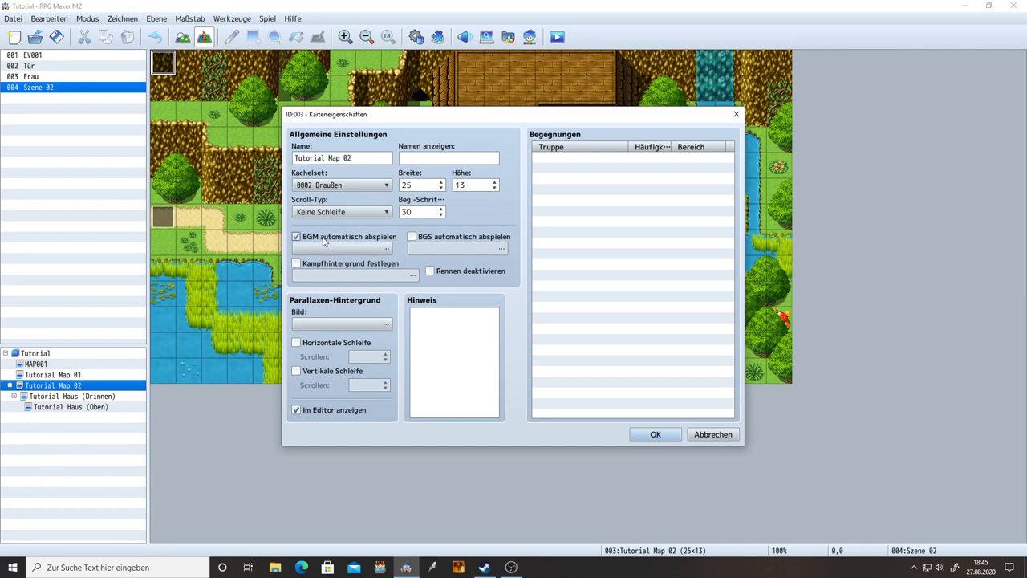
click(386, 248)
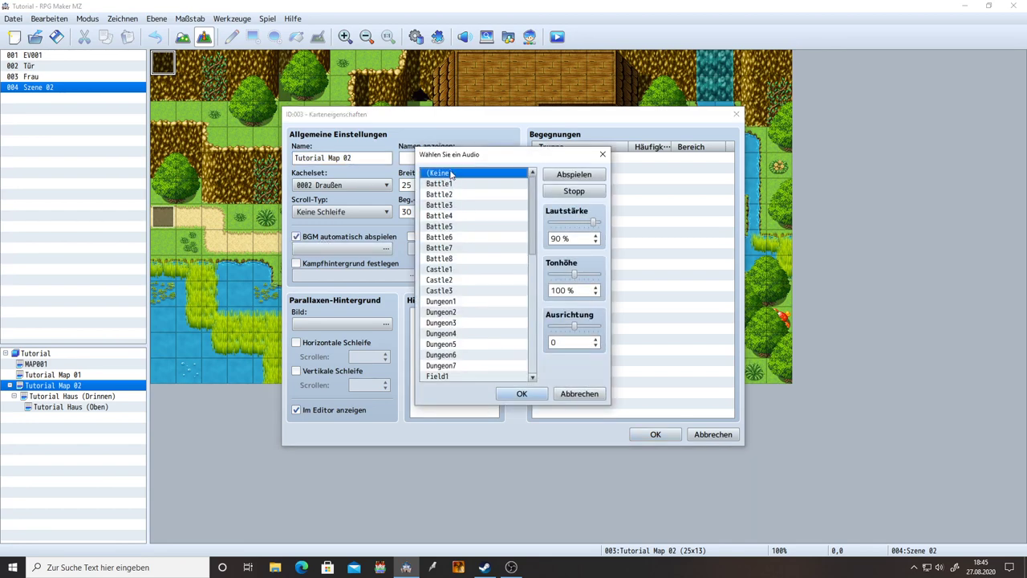
click(535, 392)
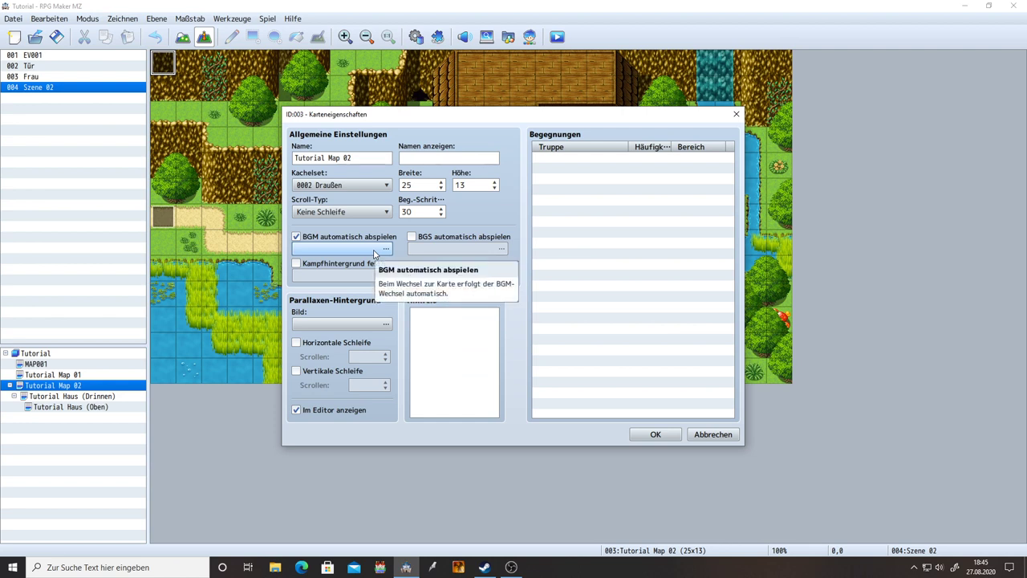
key(space)
- Enable BGS automatisch abspielen, view the available background sounds, keep (Keine), disable the option again, and confirm the map properties
click(442, 240)
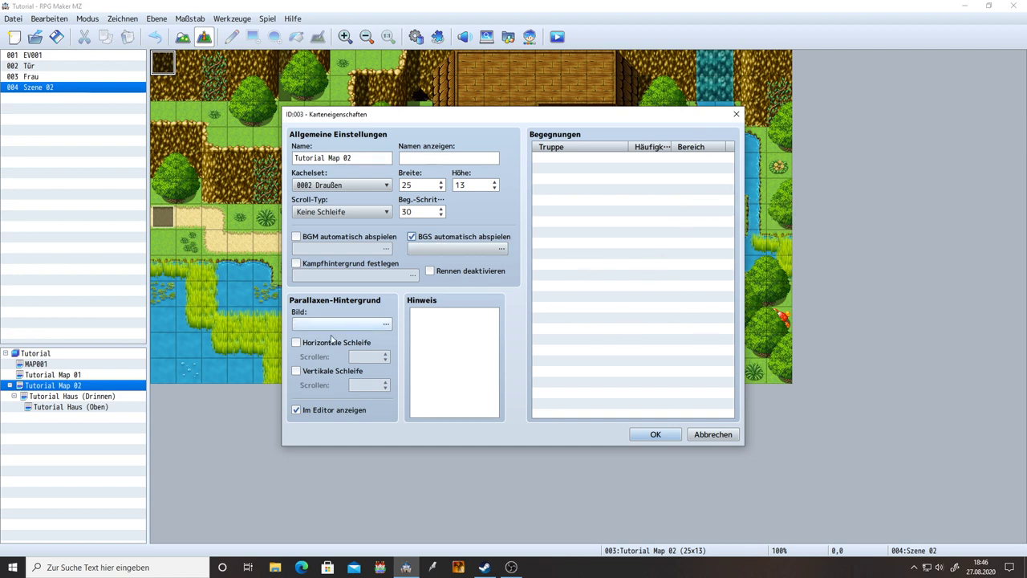
click(500, 251)
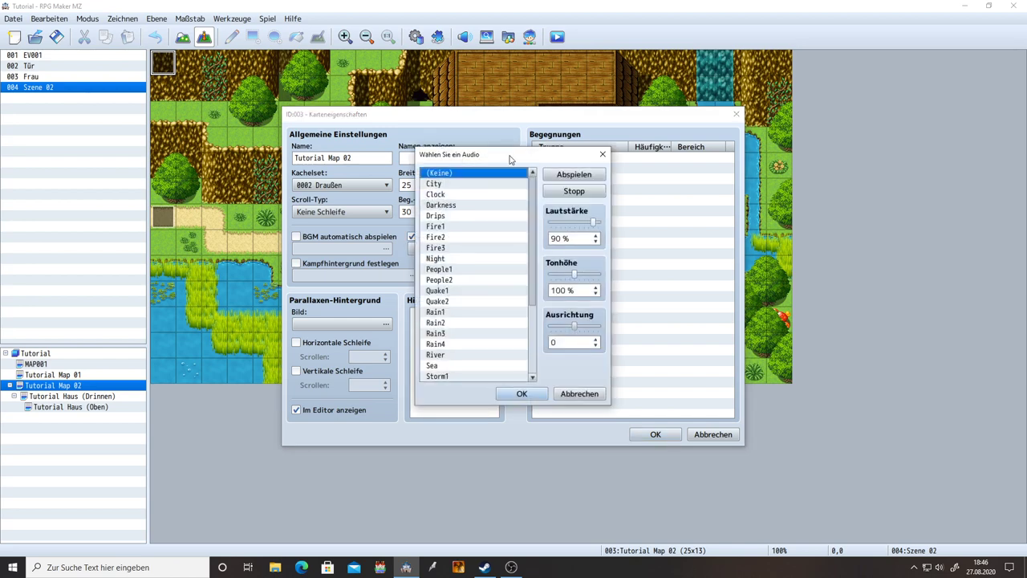
click(521, 393)
click(664, 434)
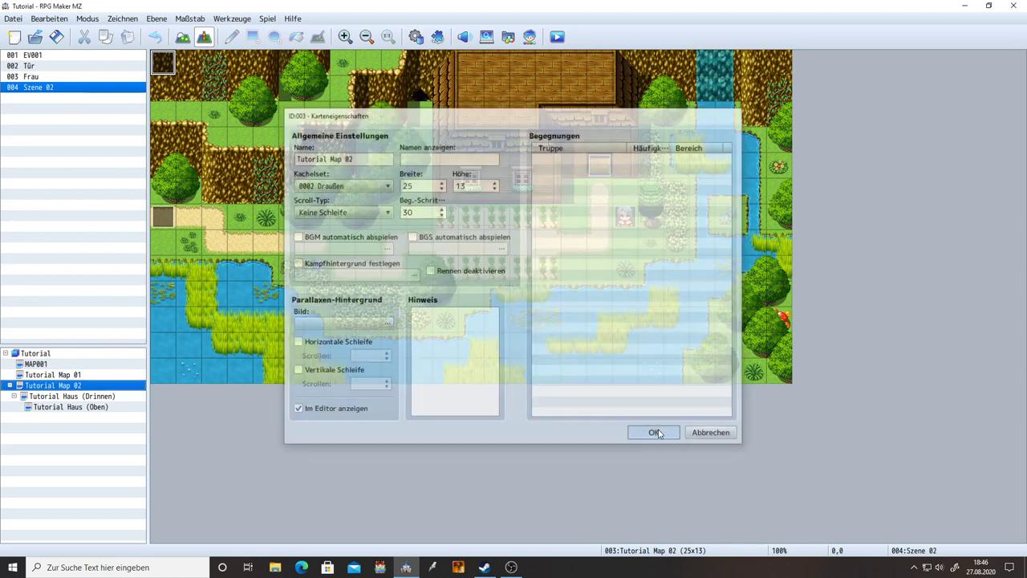
- Save the project, then switch to Tutorial Map 01 and back to Tutorial Map 02
click(62, 35)
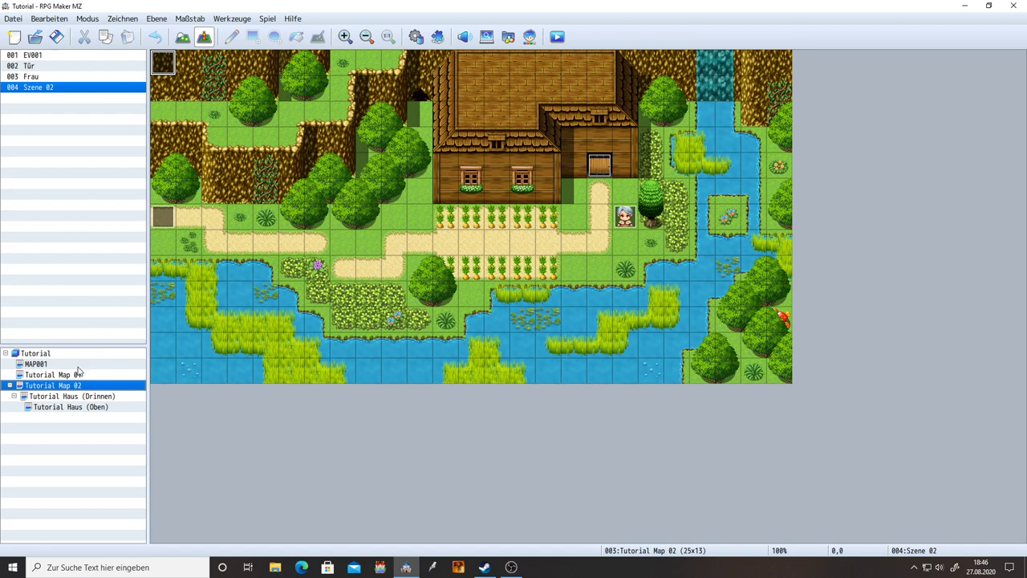
click(53, 375)
click(73, 386)
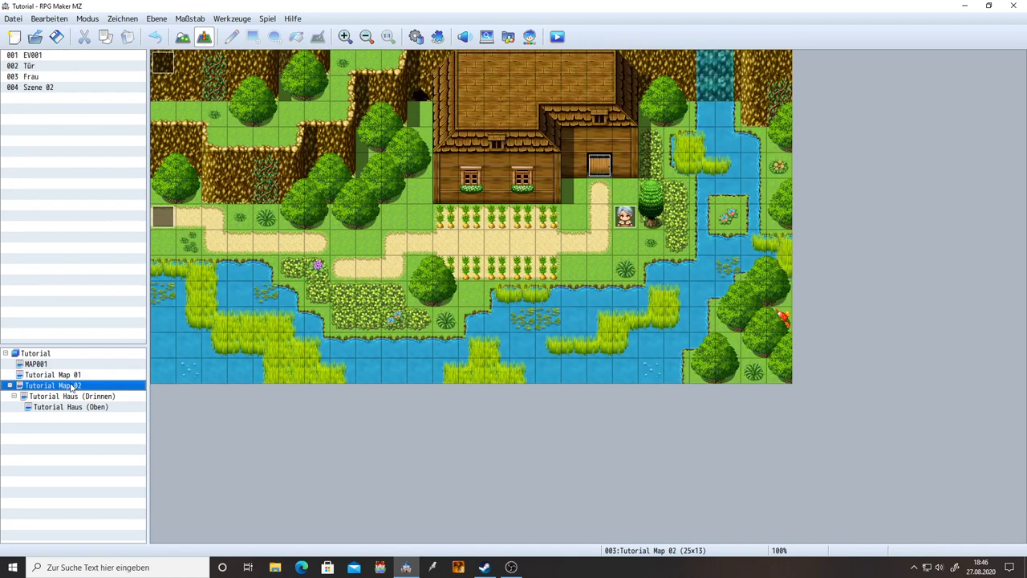